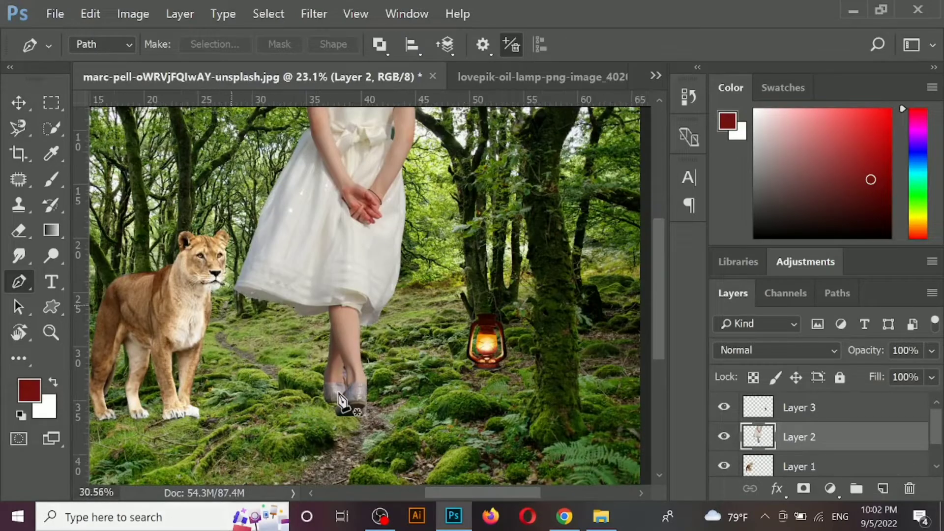
- Outline the leftover background patch between the girl's ankles on Layer 2 with the Pen tool and delete it
scroll(338, 392, up, 1)
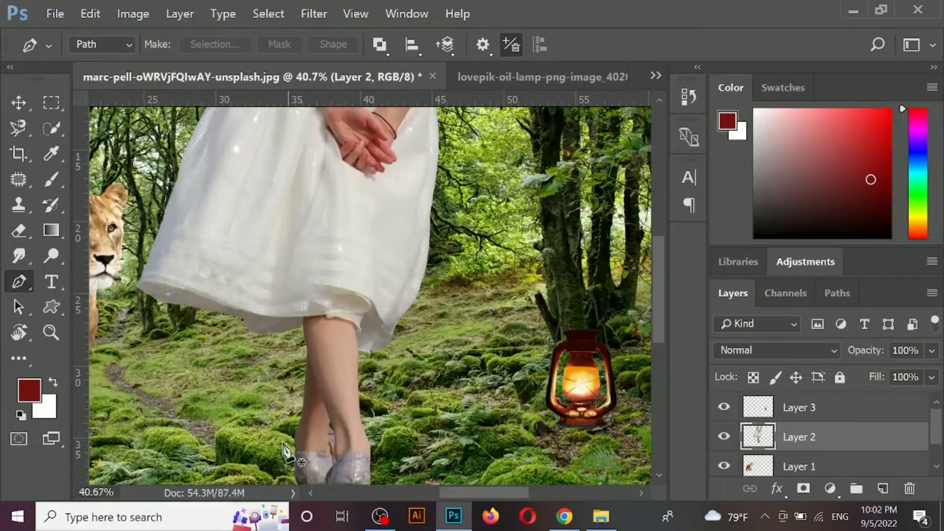
scroll(326, 400, up, 3)
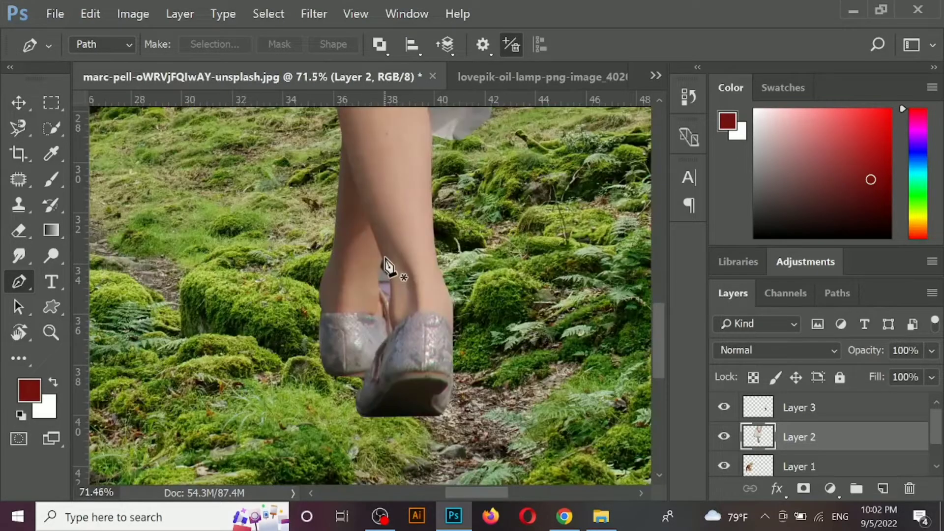
click(383, 258)
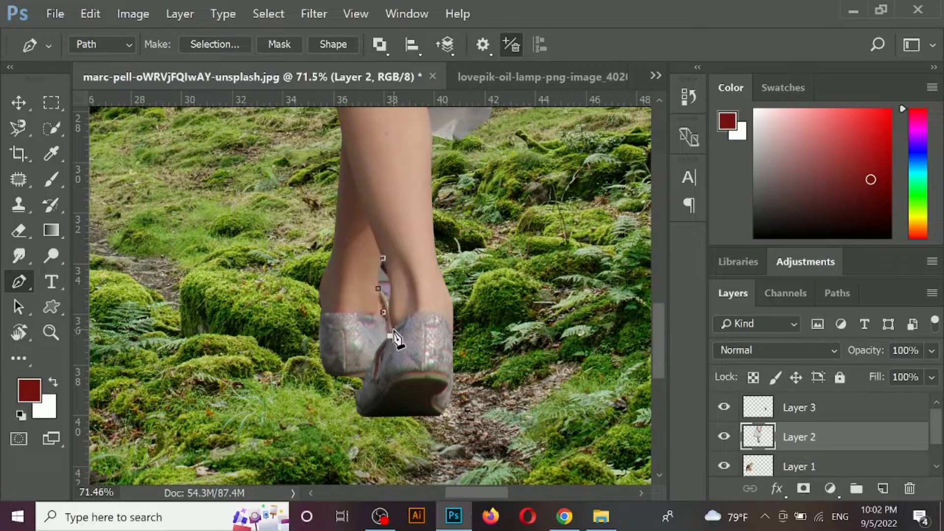
drag(391, 299, 388, 291)
click(383, 259)
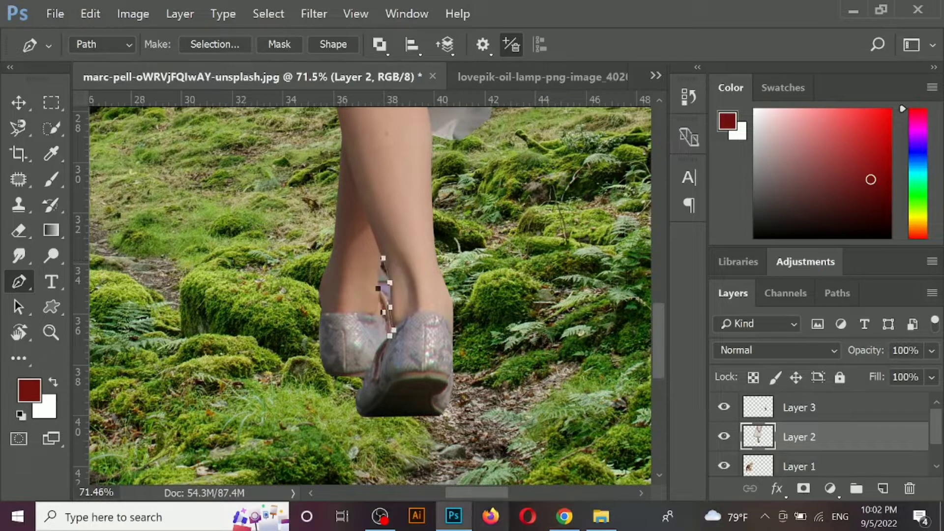
key(ctrl+Return)
key(Delete)
key(ctrl+d)
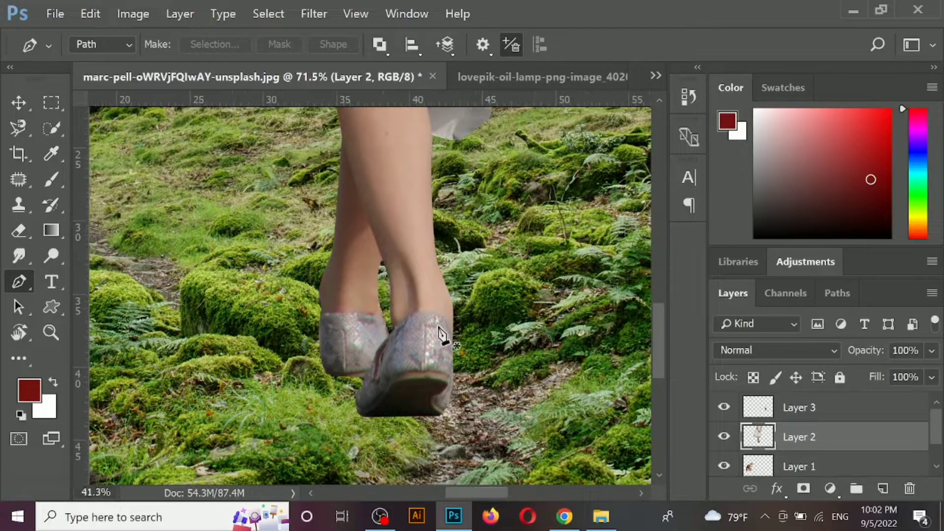
- Scale the girl to about 62.4% and stand her on the forest path between the lioness and the lamp
key(ctrl+0)
key(v)
drag(364, 399, 363, 477)
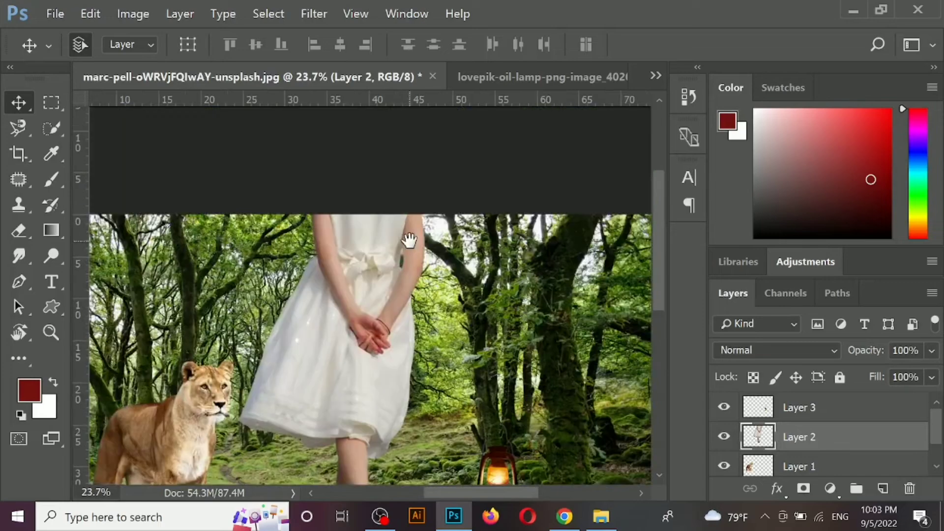
key(ctrl+t)
key(ctrl+0)
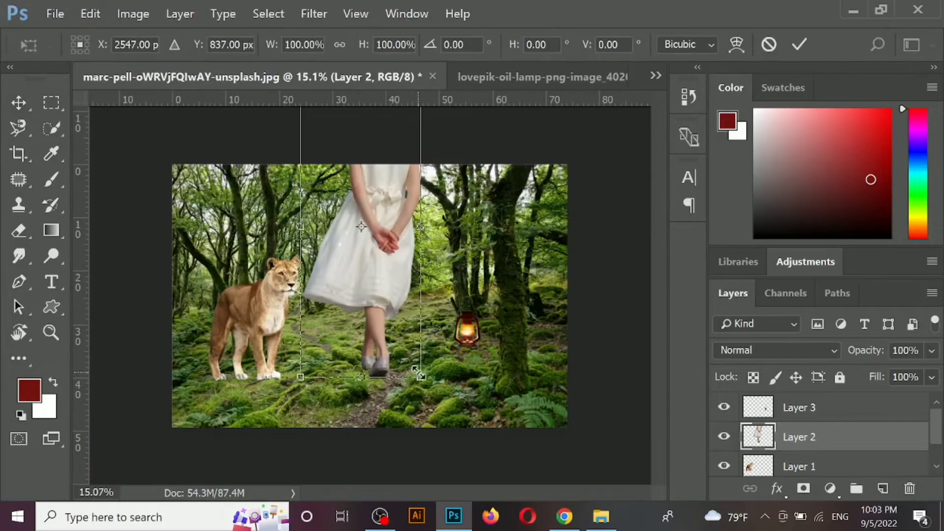
drag(420, 377, 350, 290)
drag(324, 226, 370, 340)
drag(394, 278, 407, 248)
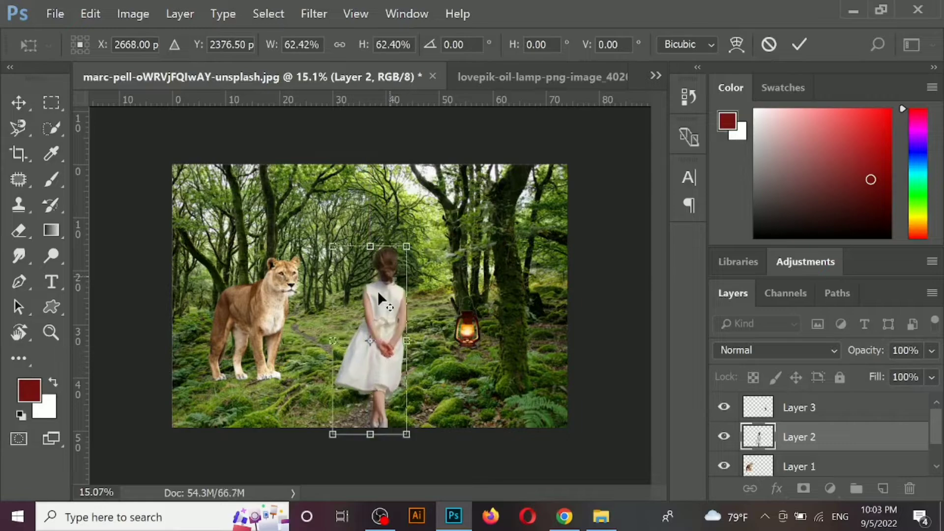
mouse_move(368, 363)
mouse_down()
mouse_move(370, 350)
mouse_move(356, 353)
mouse_up()
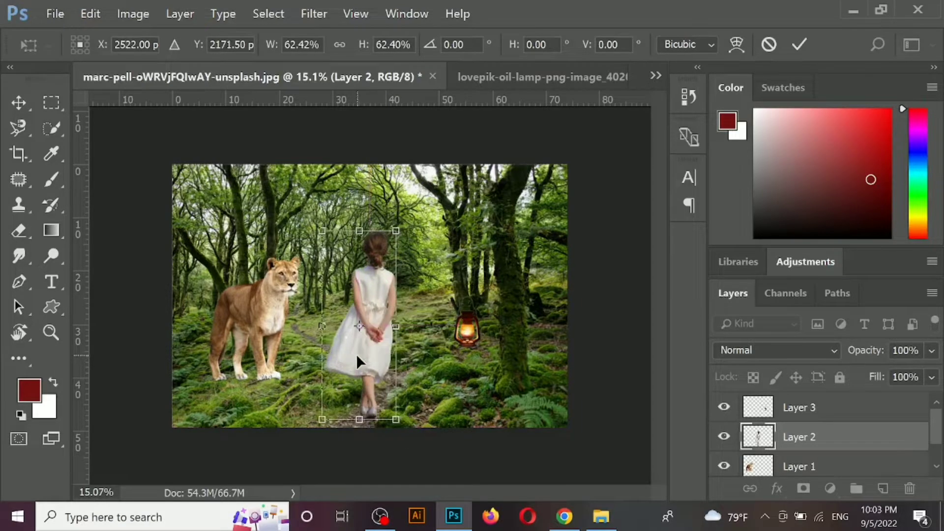
key(Return)
- Remove the leftover background patch between the girl's right arm and waist with the Magic Wand, then deselect
key(ctrl+0)
scroll(369, 290, up, 6)
drag(372, 268, 388, 326)
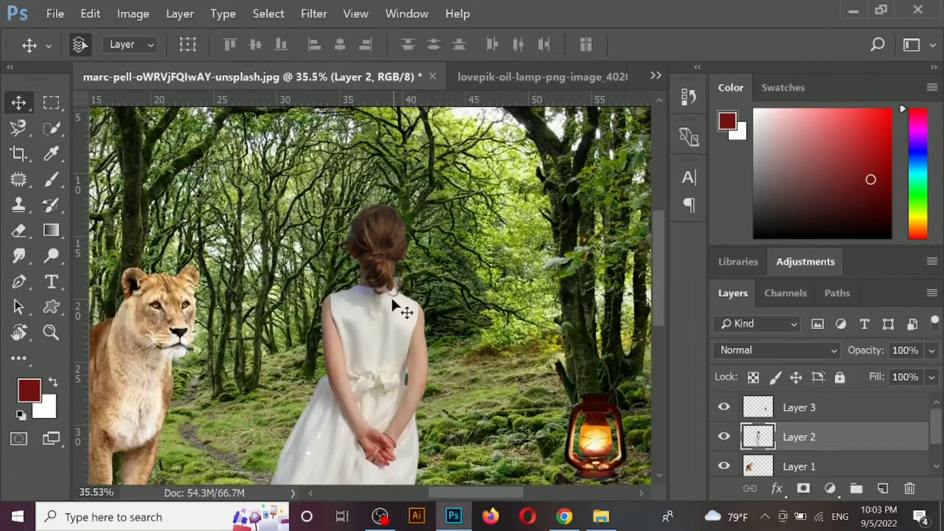
scroll(411, 396, up, 7)
drag(410, 369, 415, 274)
scroll(445, 320, up, 4)
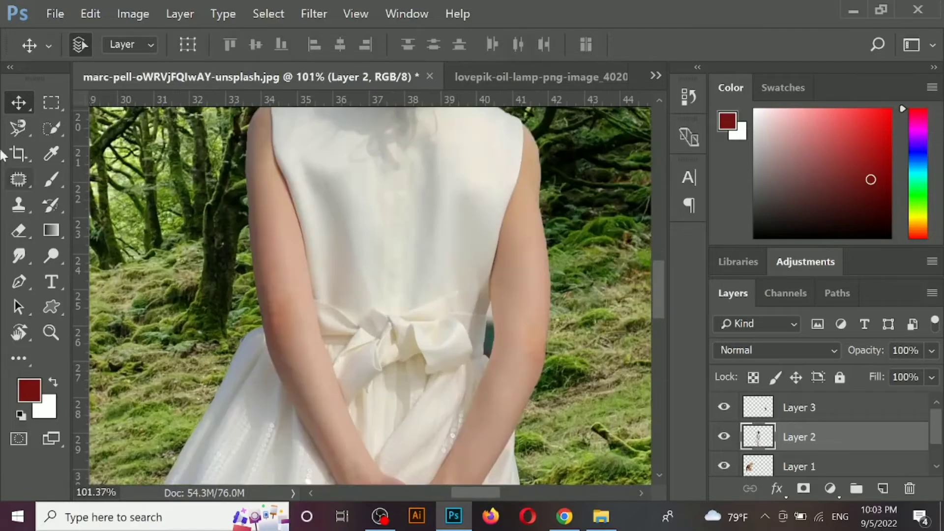
click(59, 127)
right_click(54, 136)
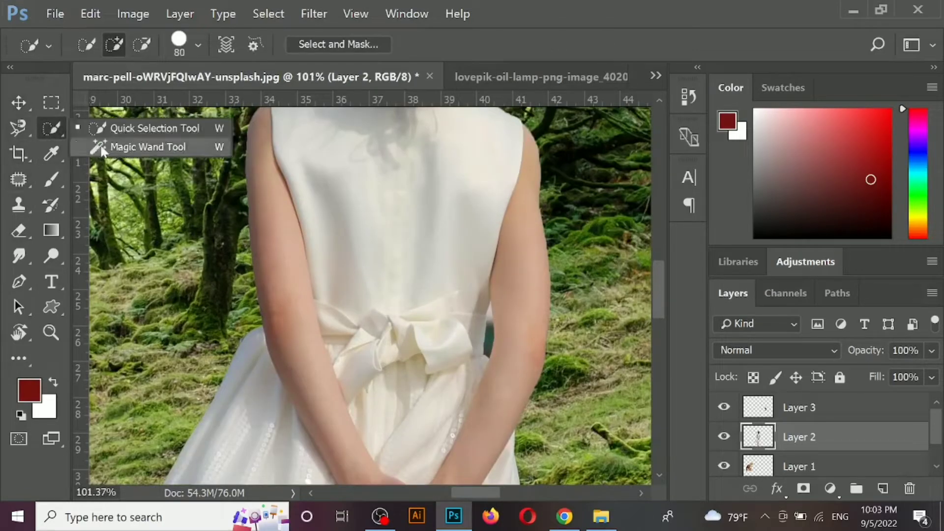
click(142, 145)
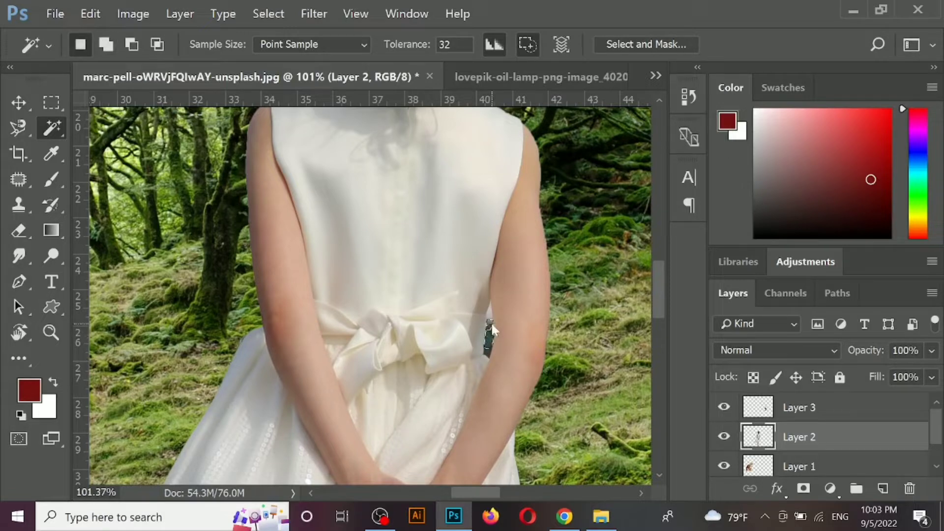
shift+click(486, 343)
key(ctrl+d)
- Outline the leftover background inside the loose hair curl beside the girl's neck with the Pen tool and delete it
scroll(475, 360, down, 2)
drag(427, 286, 416, 428)
drag(399, 269, 394, 346)
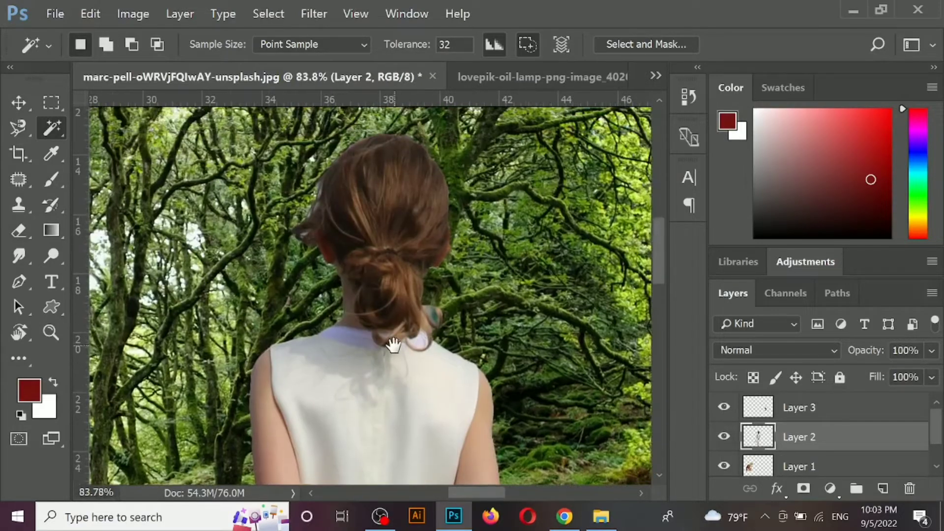
scroll(411, 311, up, 3)
key(p)
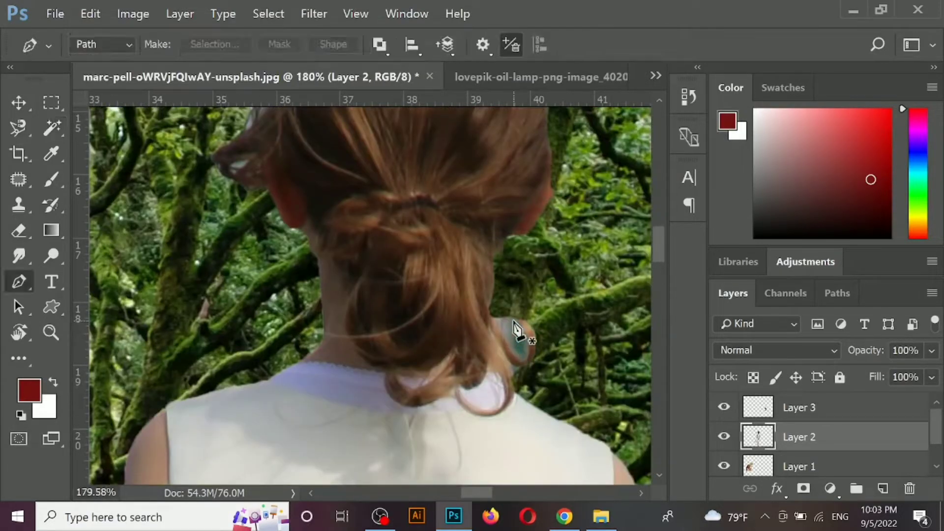
click(517, 318)
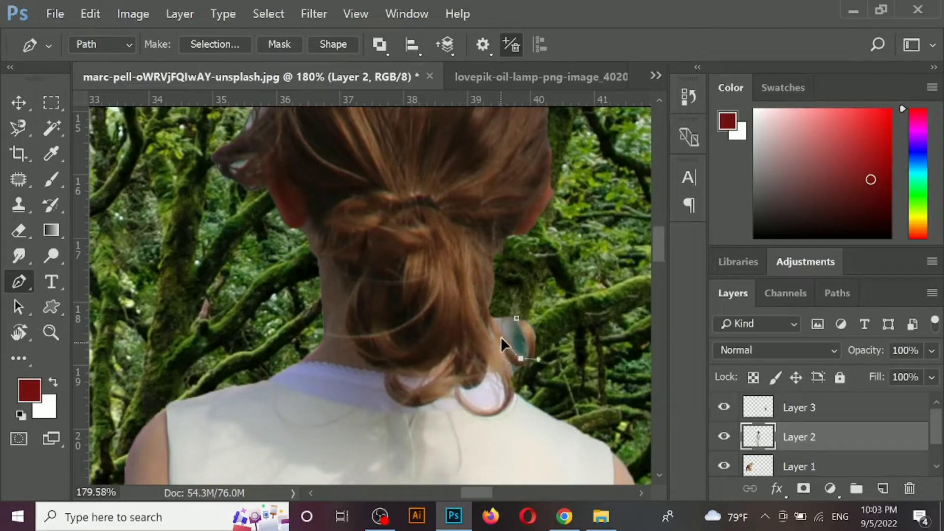
key(ctrl+Return)
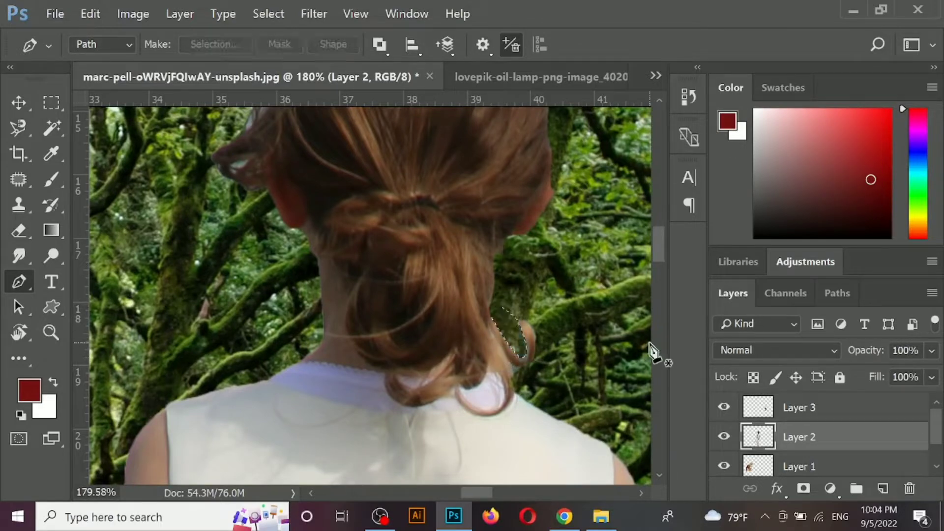
key(ctrl+d)
- Outline the remaining fringe just below the loose hair curl with the Pen tool and clear it
click(511, 366)
drag(527, 365, 531, 365)
click(532, 379)
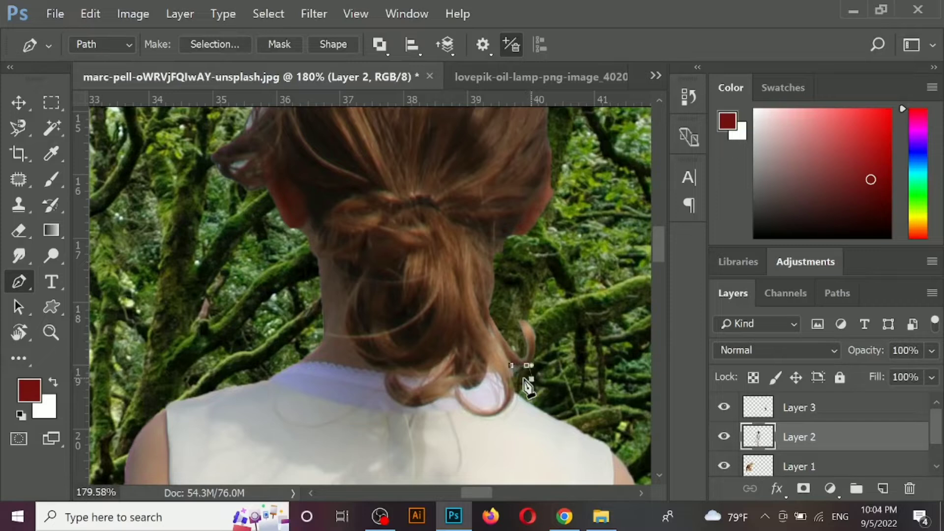
key(ctrl+Return)
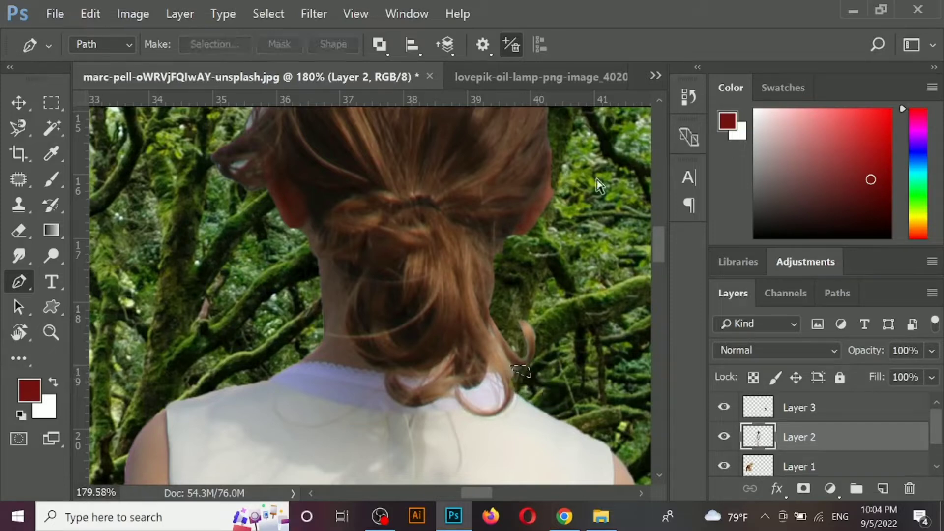
- Trim the outer edge of the loose hair curl by outlining the area beside it and deleting the contents
click(522, 316)
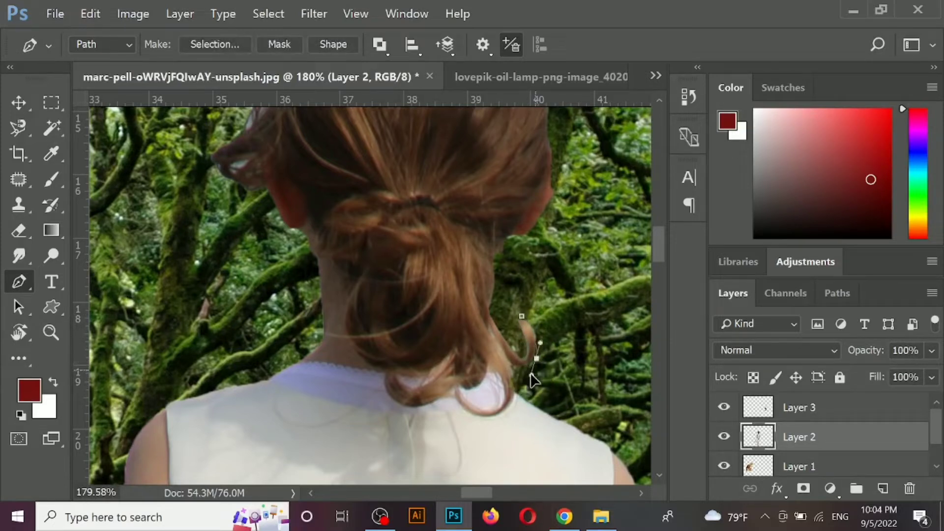
click(562, 307)
key(ctrl+Return)
key(Delete)
key(ctrl+d)
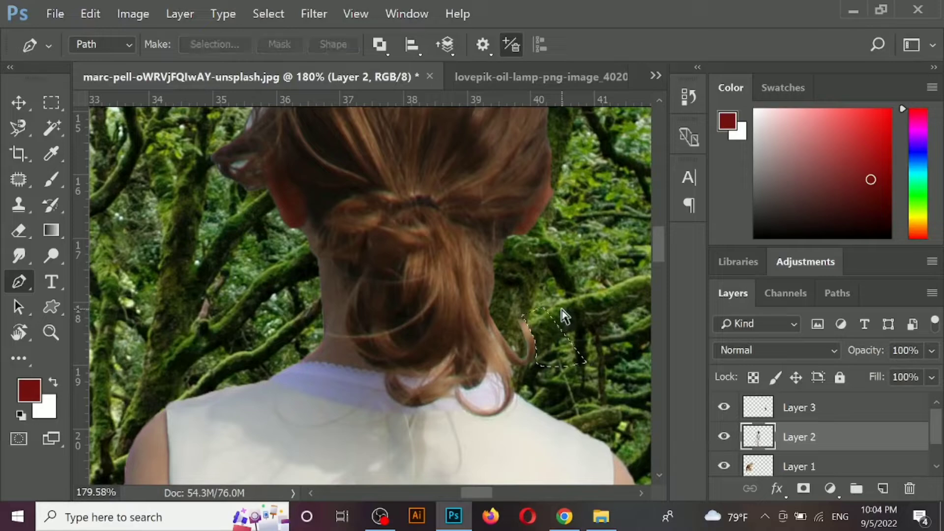
- Shift the lioness slightly farther from the girl and fine-tune the girl's position on the path
scroll(434, 311, down, 3)
scroll(439, 322, down, 5)
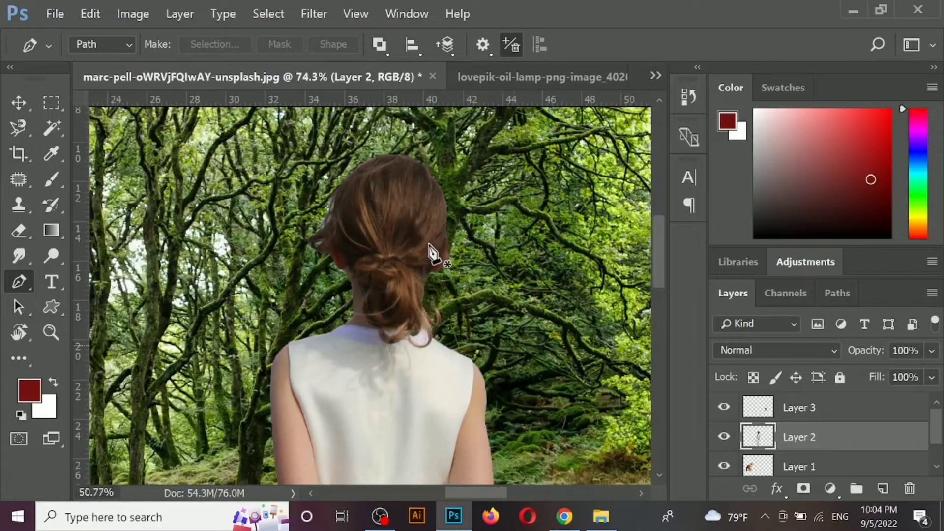
key(v)
scroll(435, 252, down, 4)
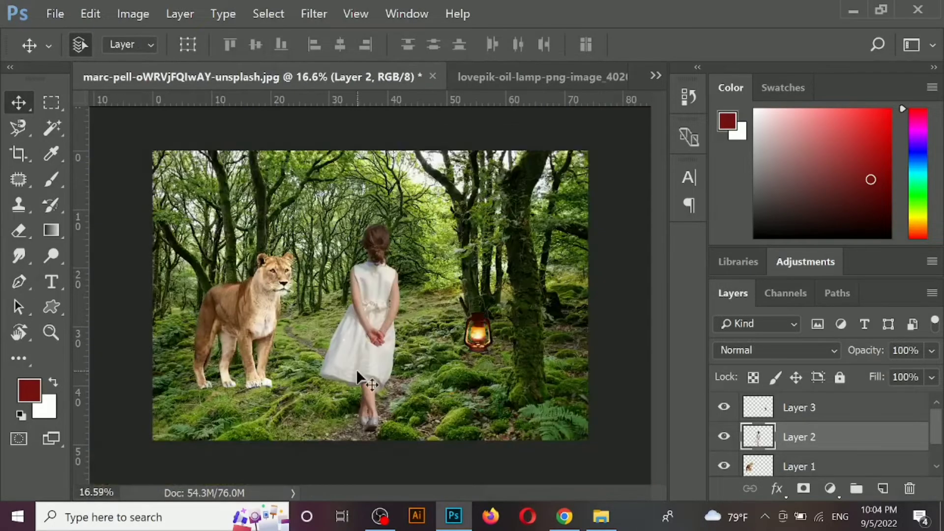
drag(356, 369, 356, 368)
drag(270, 299, 259, 298)
drag(362, 348, 373, 346)
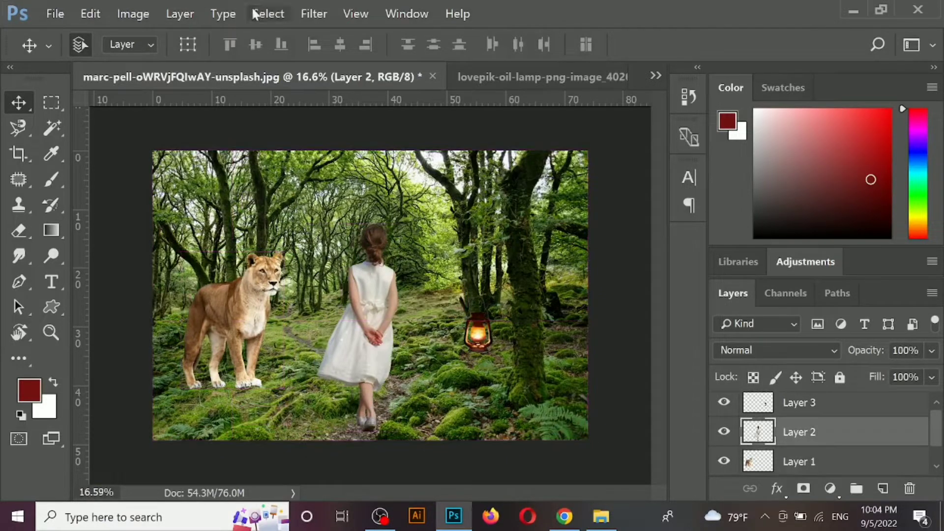
- Close the oil lamp source document and return to the forest composite
key(ctrl+Tab)
key(ctrl+w)
click(457, 216)
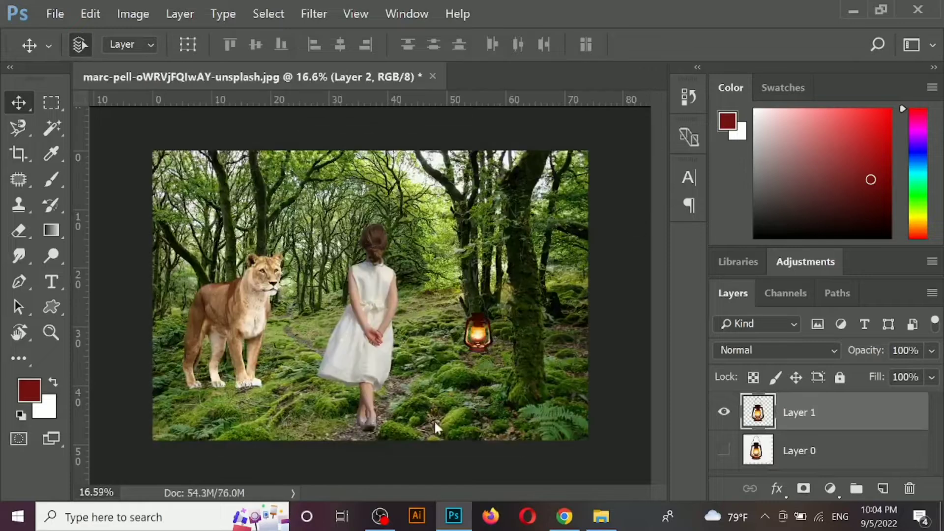
- Group the lioness, girl and lamp layers and duplicate the group
key(ctrl+alt+a)
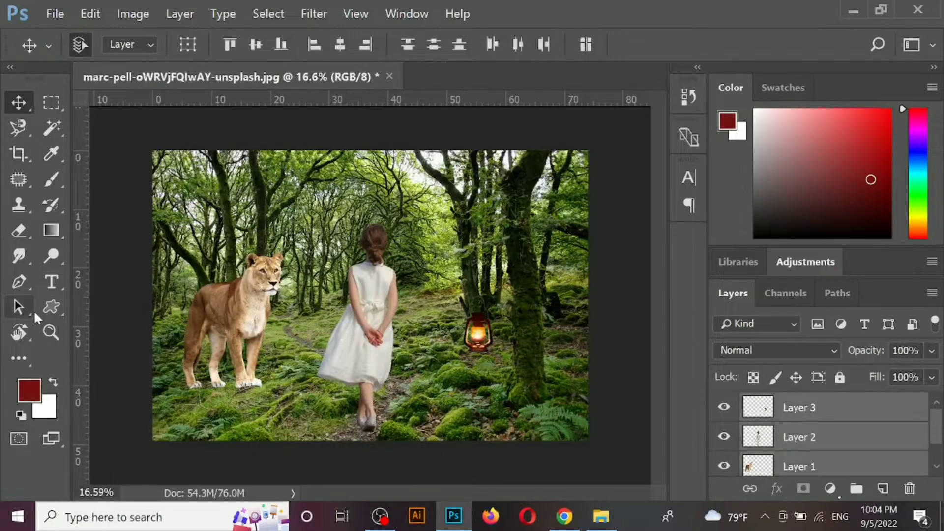
key(ctrl+g)
key(ctrl+j)
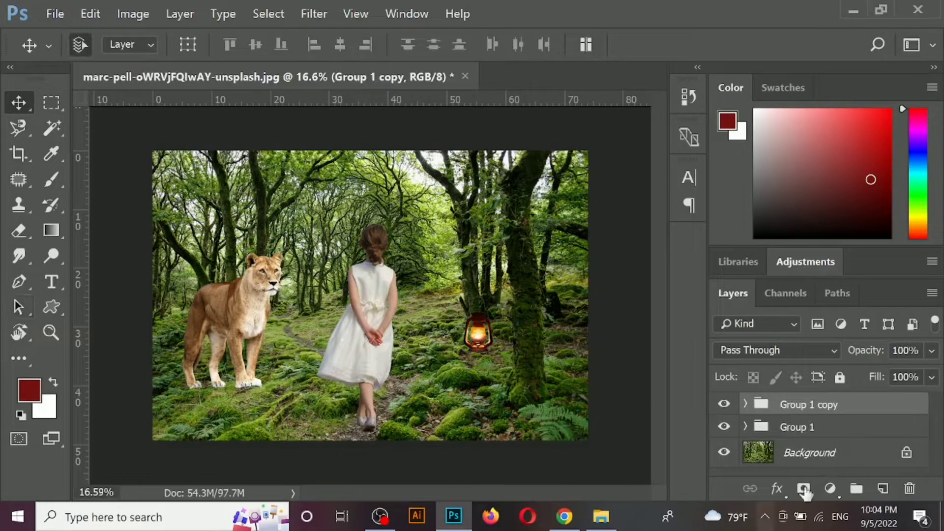
- Duplicate the Background layer, group the copy with Group 1, and hide the combined group
click(838, 455)
key(ctrl+j)
shift+click(841, 427)
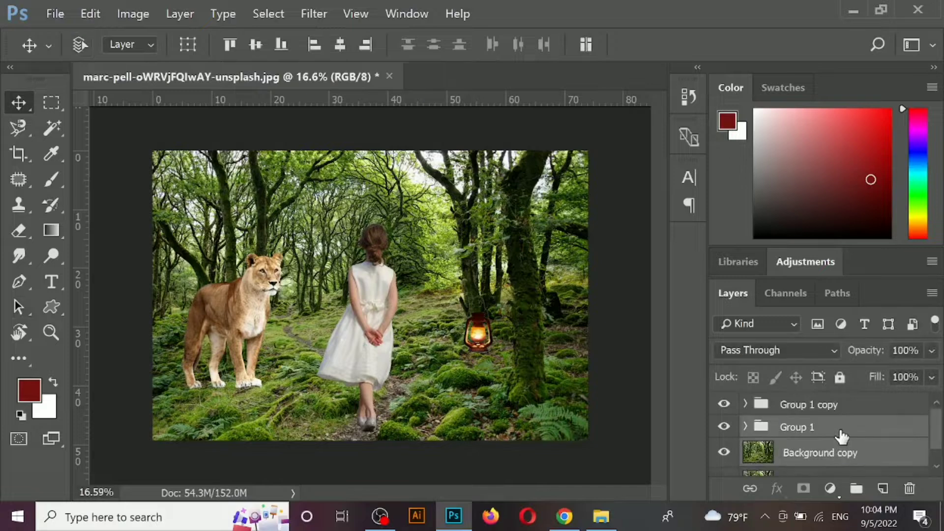
key(ctrl+g)
click(726, 427)
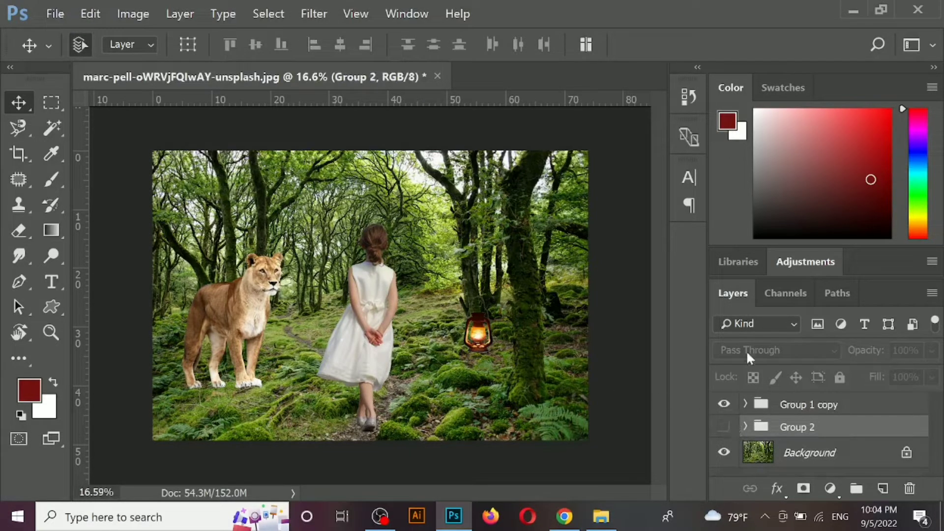
- Ungroup Group 1 copy into its separate layers and select the girl's layer
right_click(891, 405)
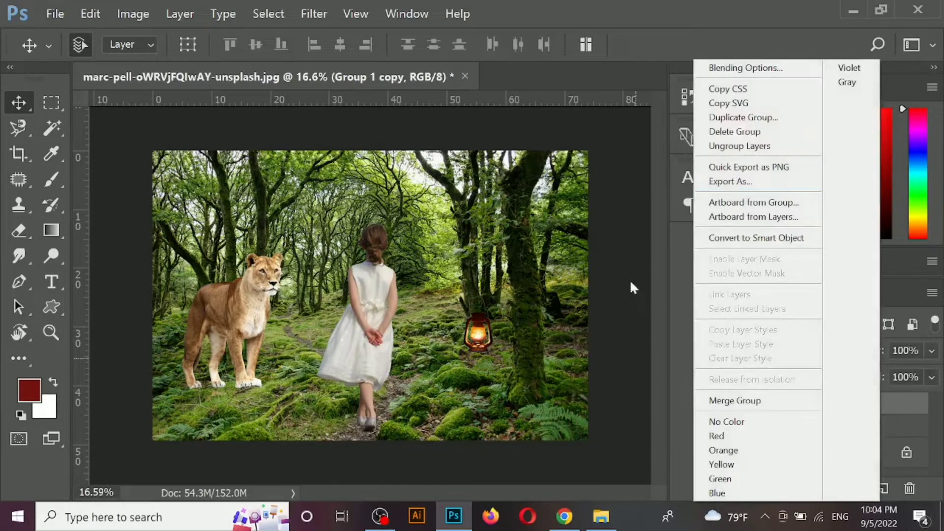
click(728, 143)
click(370, 341)
click(232, 315)
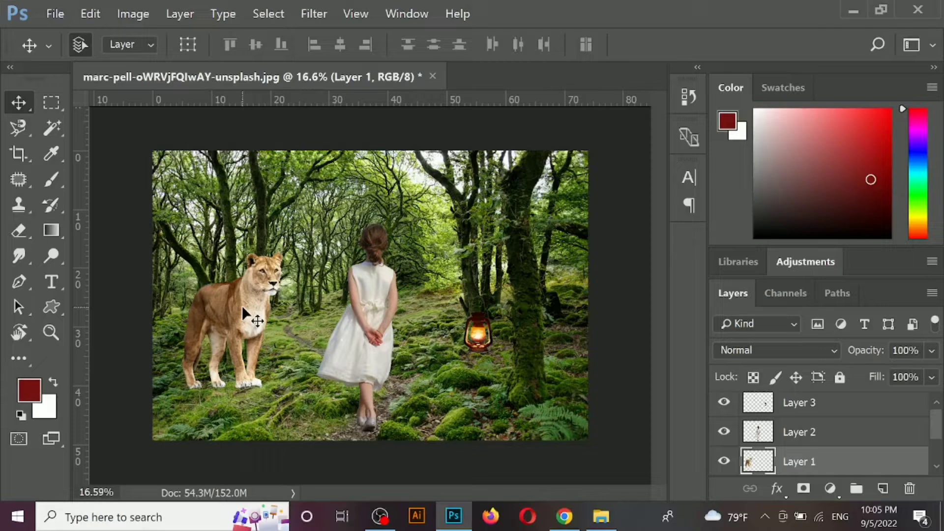
click(378, 311)
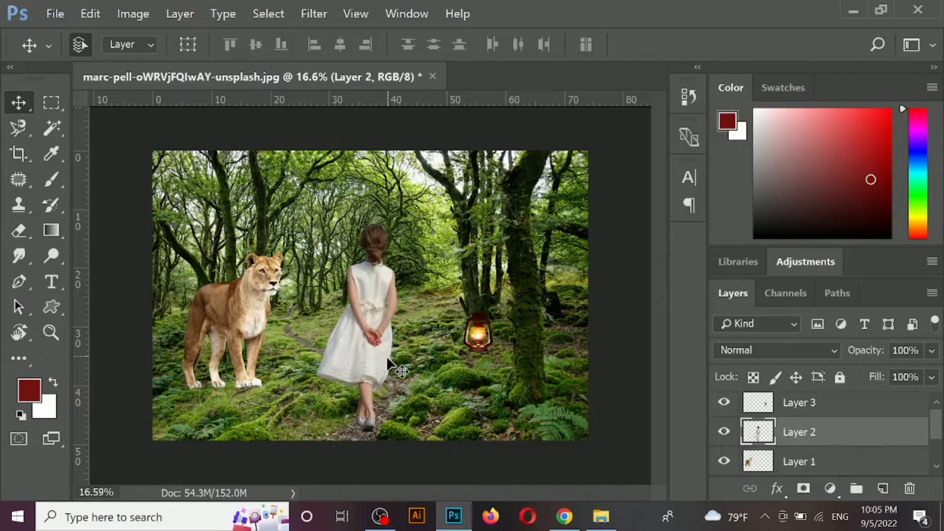
- Add a new blank layer directly above the girl's layer
scroll(249, 403, up, 5)
drag(228, 403, 511, 301)
scroll(406, 363, up, 4)
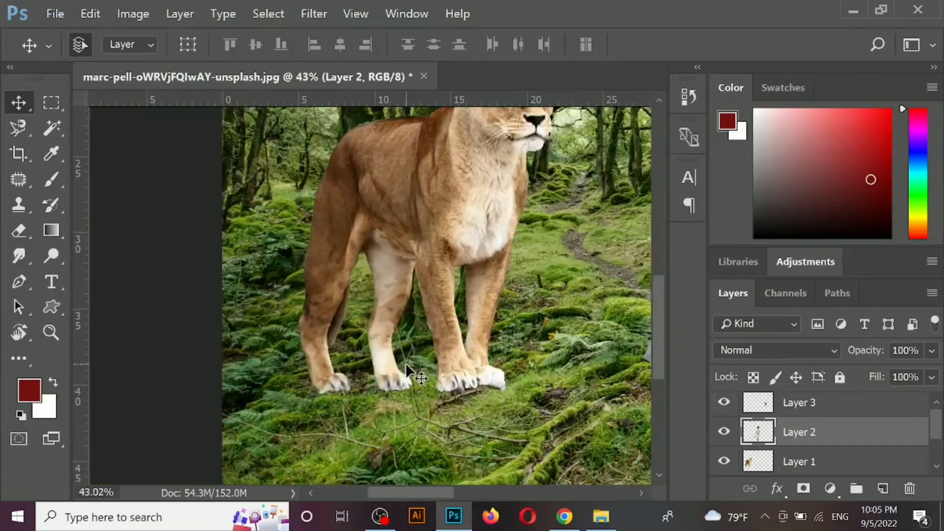
key(ctrl+shift+n)
key(Return)
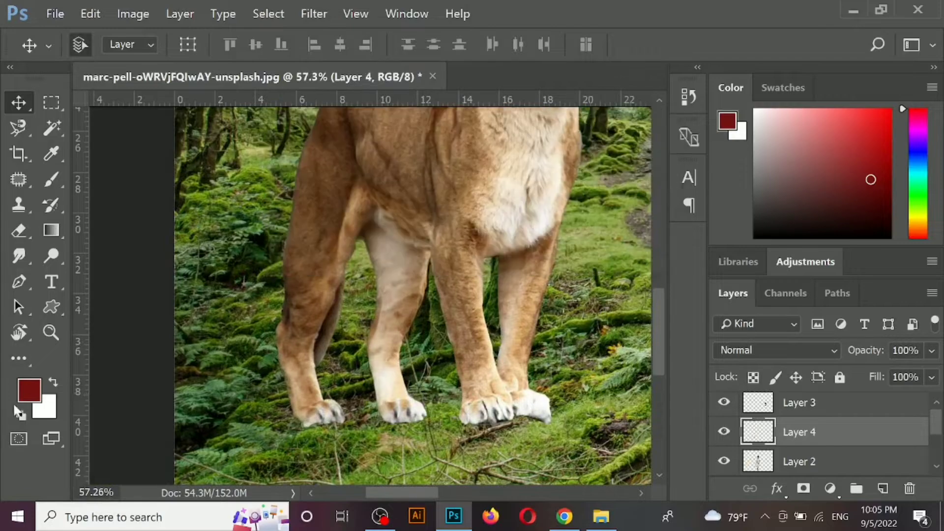
- Set the foreground color to black
click(27, 394)
click(636, 342)
drag(636, 341, 698, 392)
key(Return)
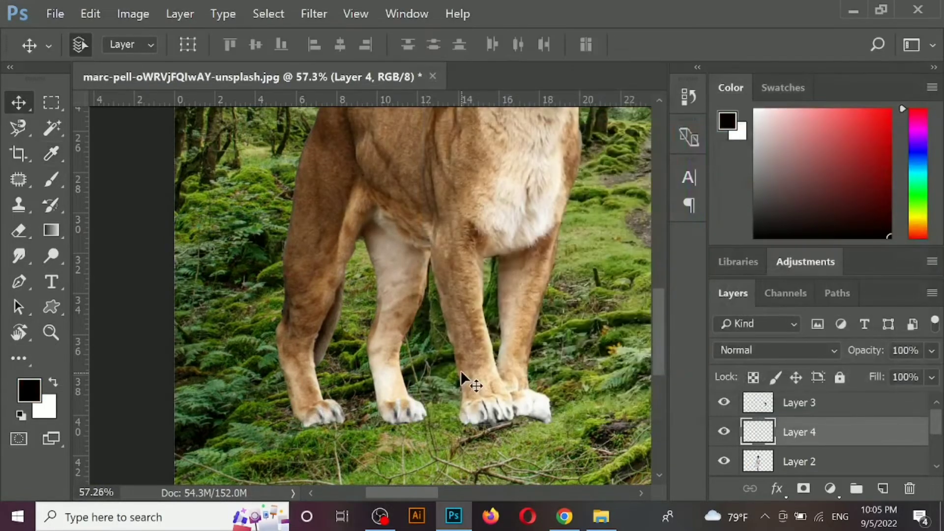
- Paint a black shadow strip across the lioness's front paws with a soft 125 px brush at 100% opacity
key(b)
key(bracketleft)
key(bracketleft)
key(bracketleft)
key(bracketleft)
key(bracketleft)
key(bracketleft)
key(bracketleft)
key(bracketleft)
key(bracketleft)
key(bracketleft)
key(bracketleft)
key(bracketleft)
key(bracketleft)
key(bracketleft)
key(bracketleft)
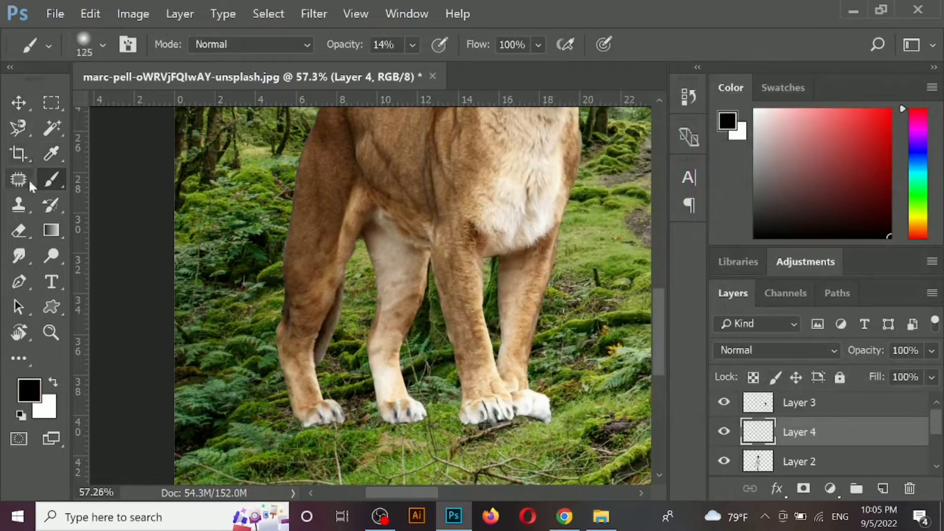
scroll(495, 432, up, 2)
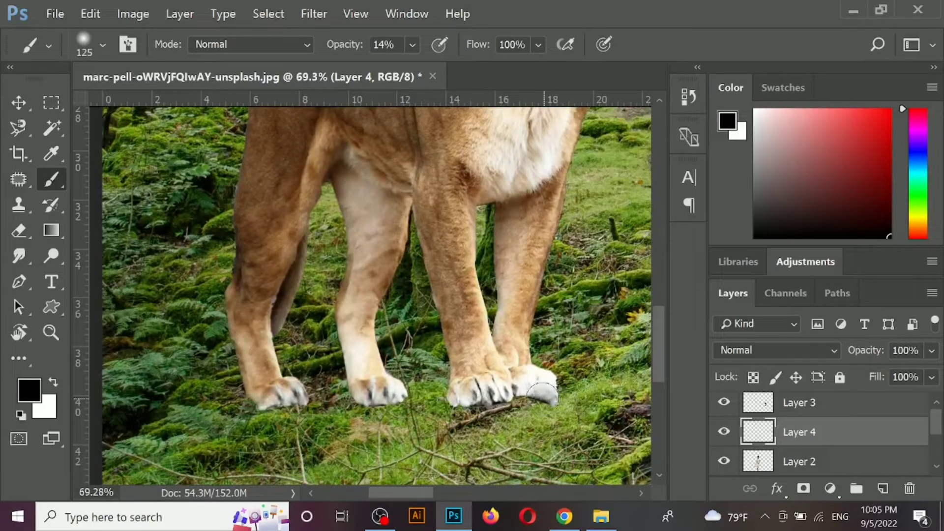
click(413, 44)
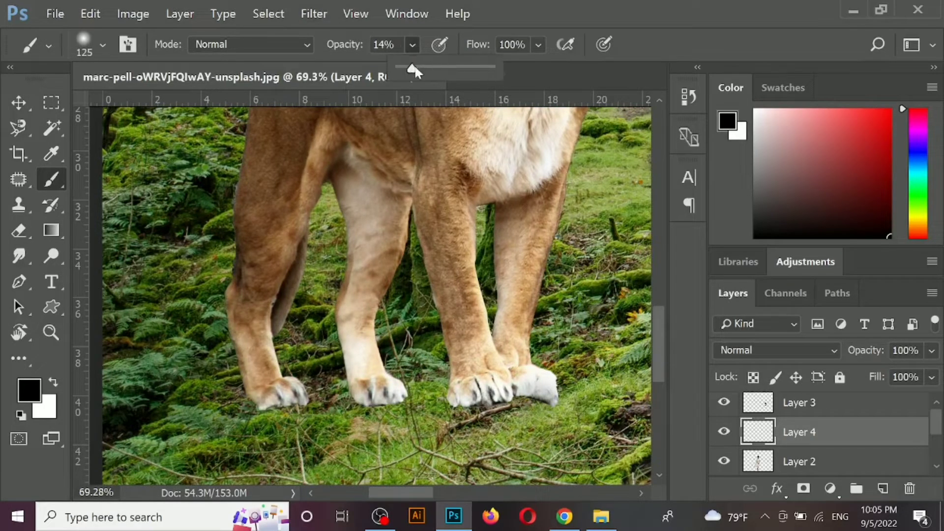
drag(547, 393, 450, 401)
- Send the front-paw shadow layer behind the lioness, directly above the Background, and nudge it slightly under the paws
key(ctrl+bracketleft)
key(ctrl+bracketleft)
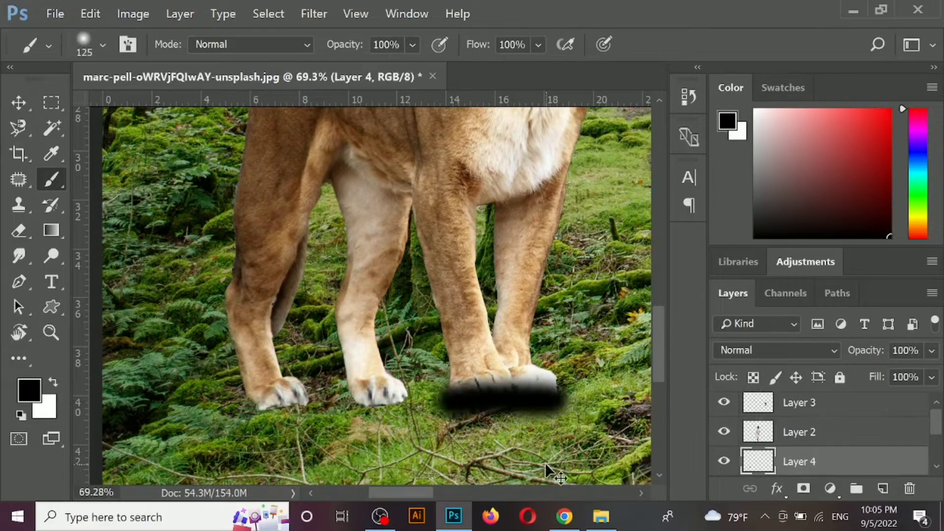
key(ctrl+t)
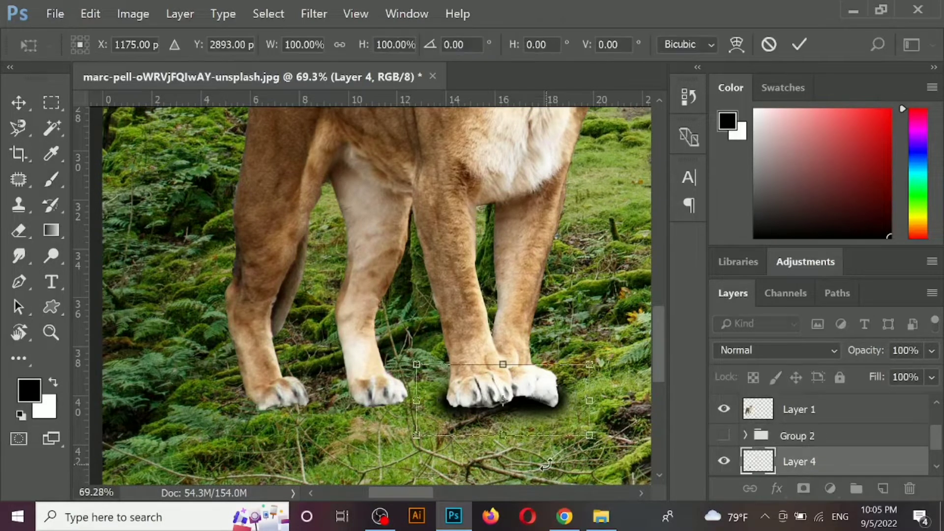
key(Down)
key(Down)
key(Down)
key(Down)
key(Return)
- Apply a Gaussian Blur with a 12.5 pixel radius to the front-paw shadow
click(313, 14)
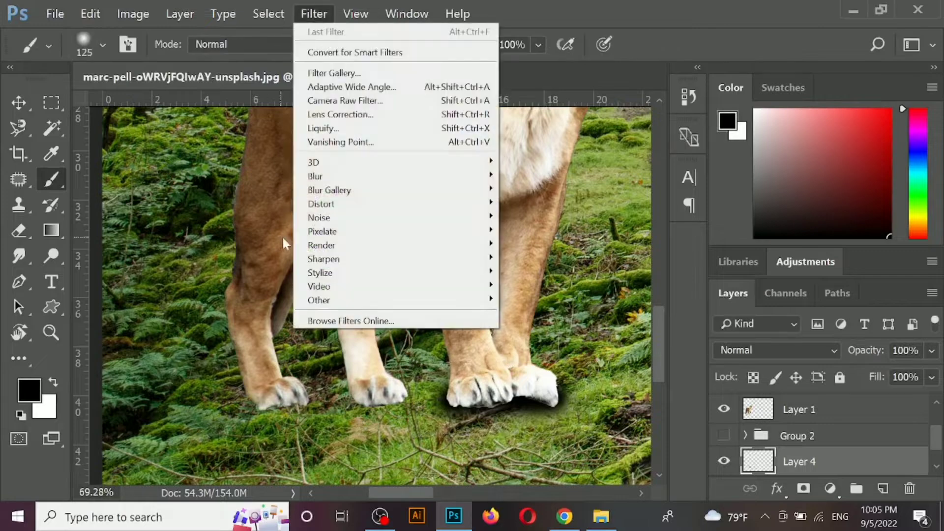
mouse_move(334, 177)
click(533, 202)
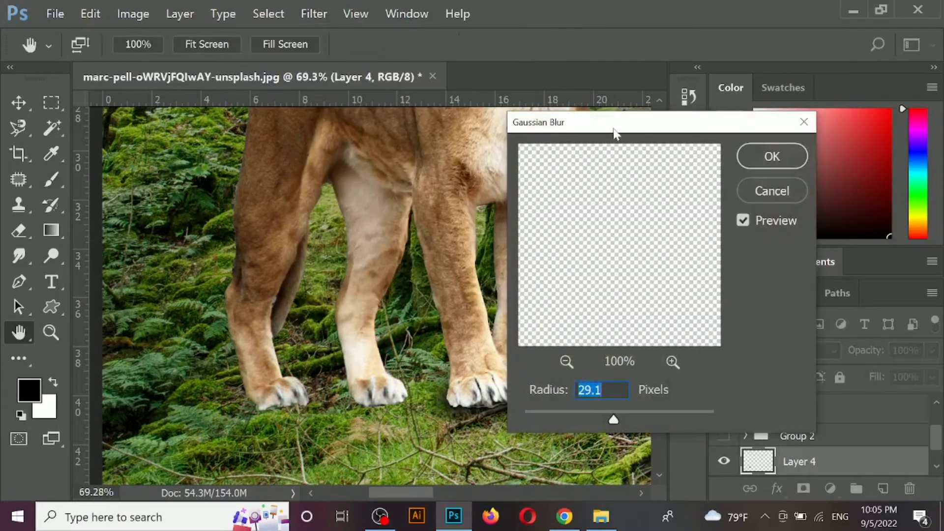
mouse_move(667, 414)
mouse_down()
mouse_move(677, 415)
mouse_move(652, 413)
mouse_up()
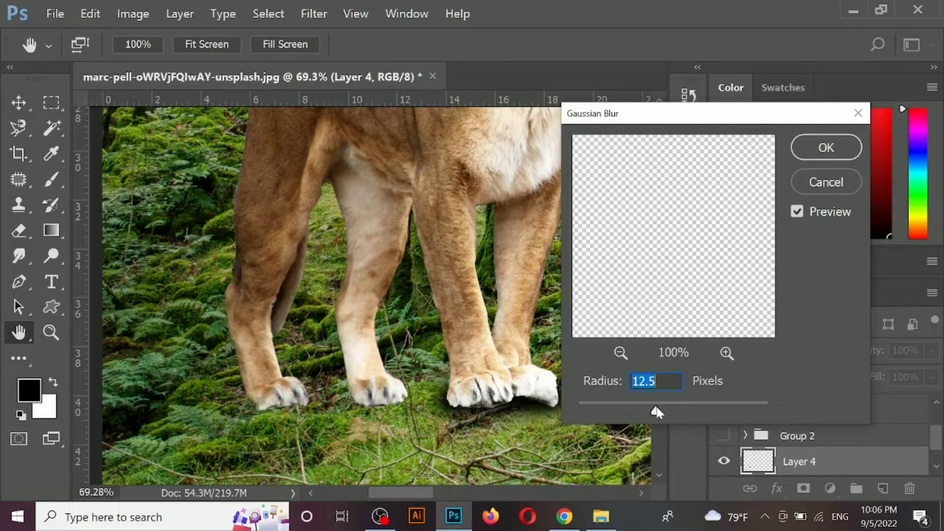
click(812, 157)
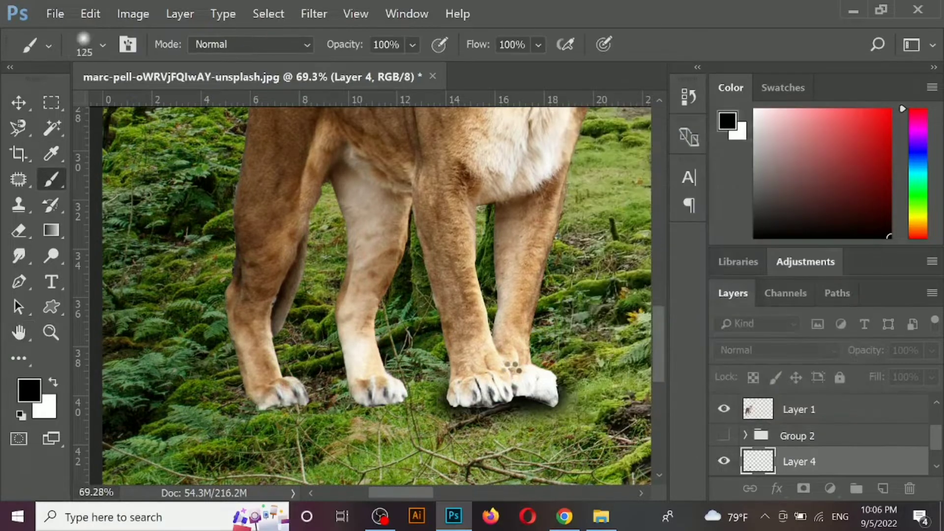
- Squash the front-paw shadow slightly by lowering its upper edge with Free Transform
key(ctrl+t)
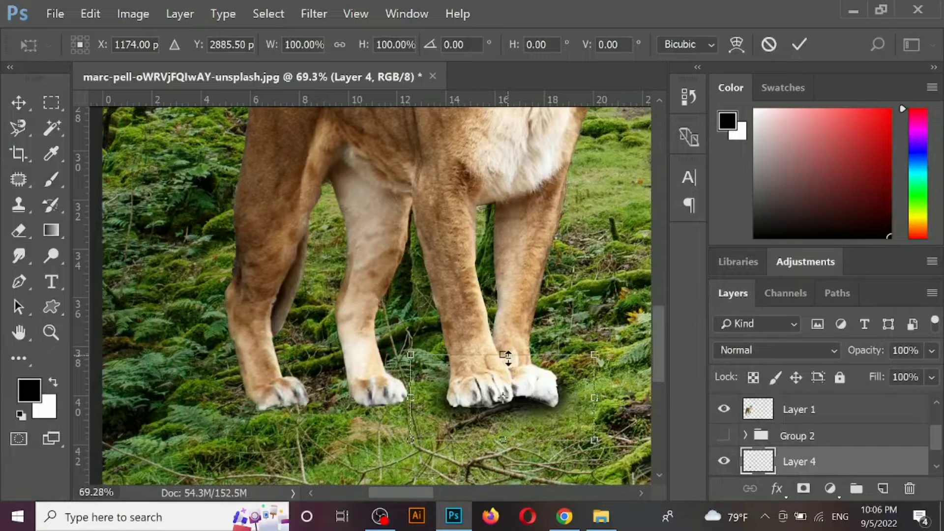
drag(506, 356, 506, 364)
key(Return)
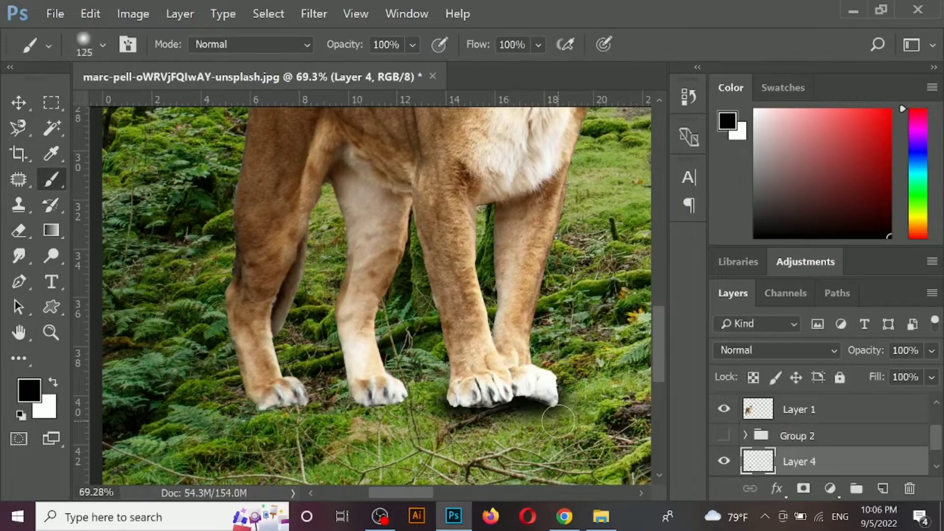
- Add a new layer above the front-paw shadow and paint black shadows beneath the lioness's two hind paws
key(v)
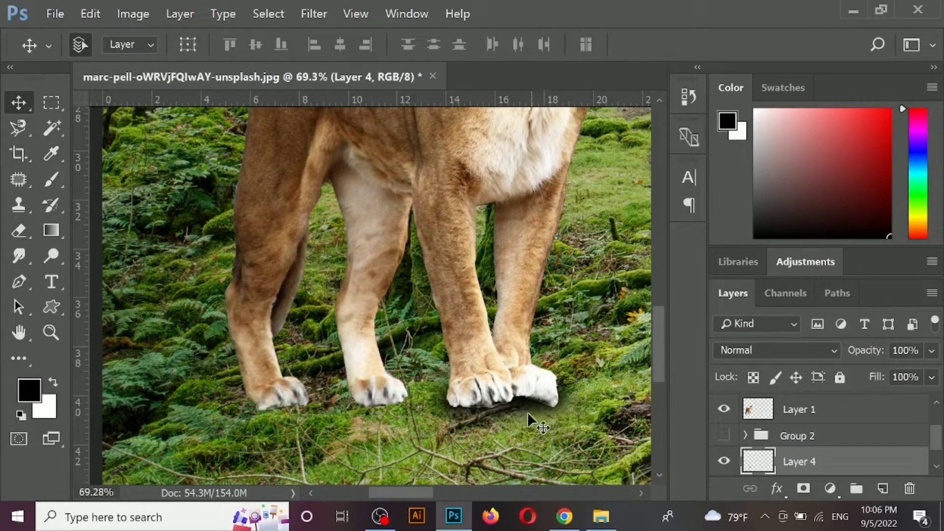
key(ctrl+shift+n)
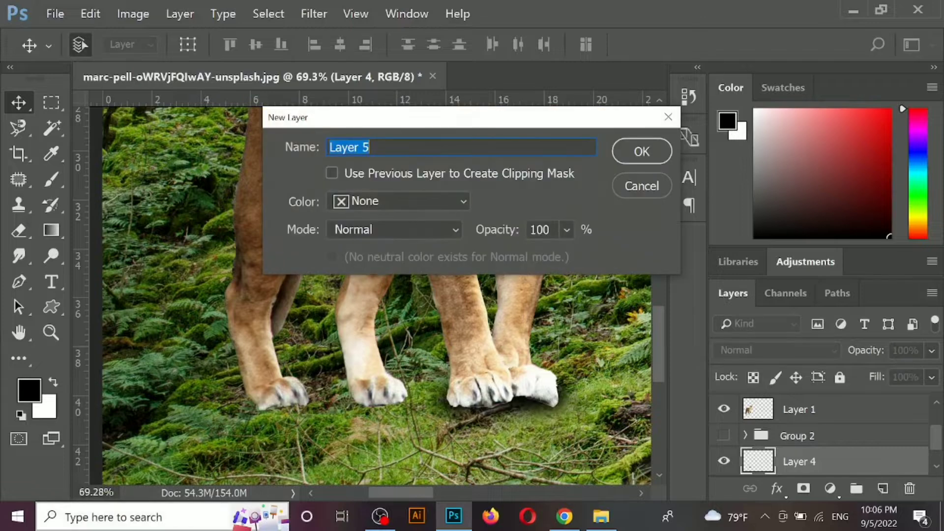
key(Return)
key(b)
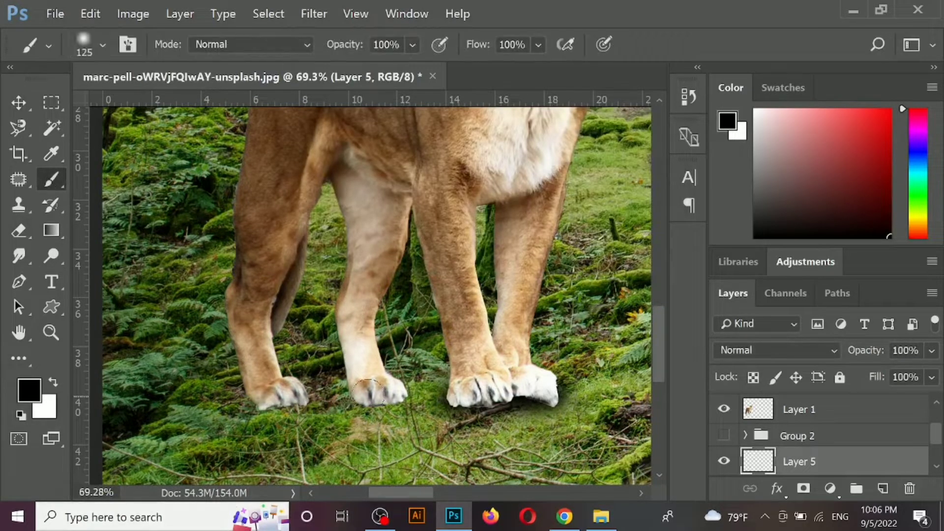
mouse_move(367, 393)
mouse_down()
mouse_move(376, 411)
mouse_move(395, 406)
mouse_move(263, 404)
mouse_up()
scroll(429, 395, down, 4)
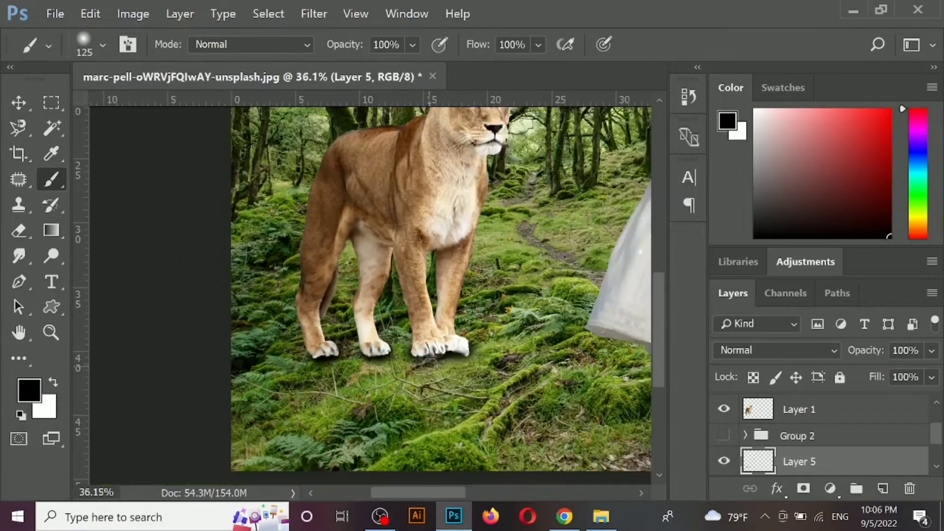
- Select the lioness's layer and add a layer mask to it
key(v)
click(407, 363)
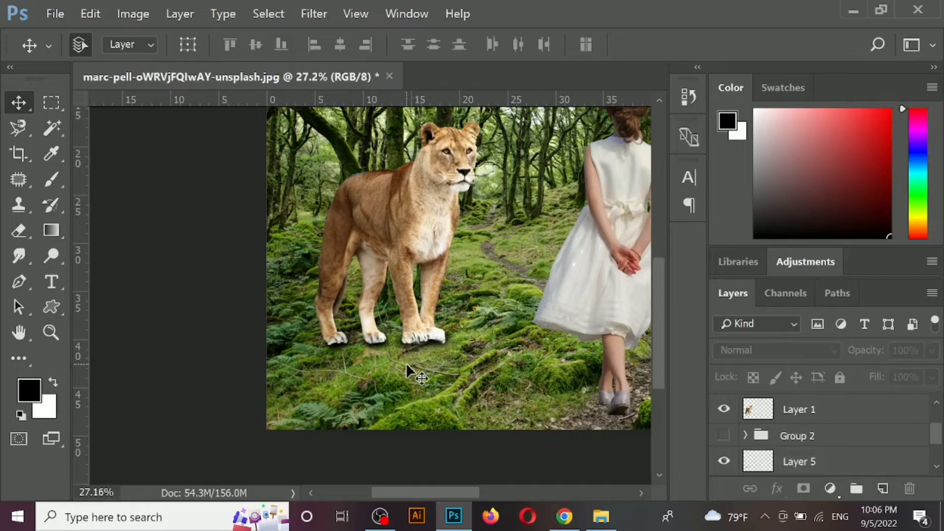
scroll(406, 363, up, 2)
click(435, 329)
click(803, 488)
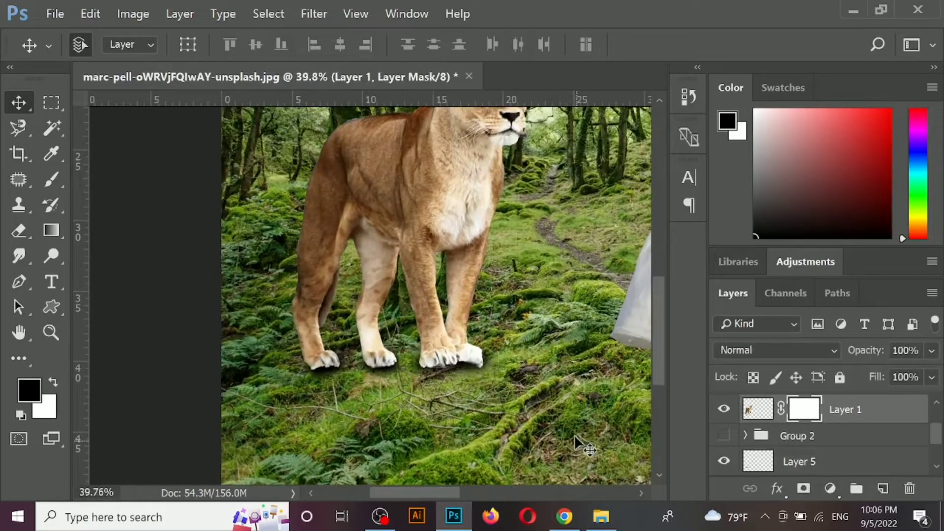
- Paint black on the lioness's mask along the bottom of all the paws to blend them into the grass
key(b)
scroll(467, 390, up, 1)
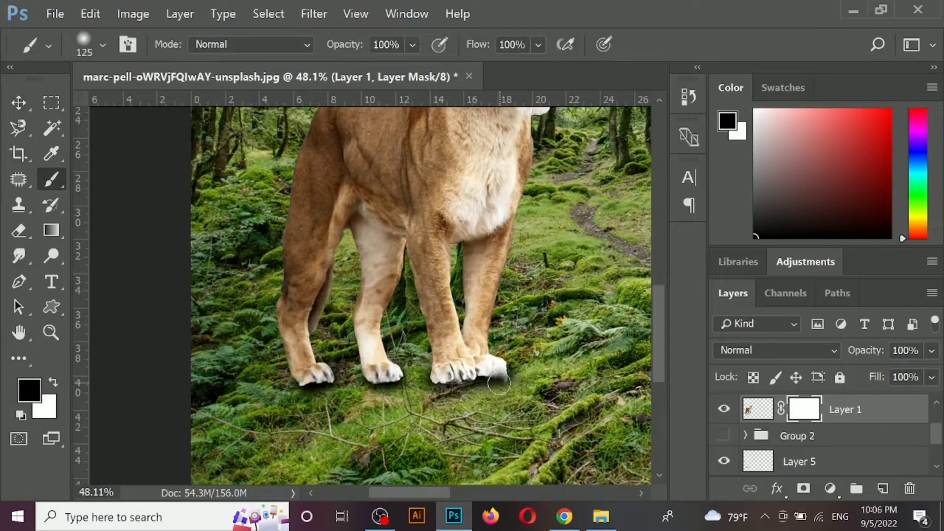
mouse_move(499, 384)
mouse_down()
mouse_move(481, 393)
mouse_move(436, 385)
mouse_move(431, 374)
mouse_move(488, 379)
mouse_move(364, 383)
mouse_up()
mouse_move(292, 399)
mouse_down()
mouse_move(325, 386)
mouse_move(290, 386)
mouse_move(342, 417)
mouse_up()
- Select both paw shadow layers and move them down onto the grass, clear of the paws
key(v)
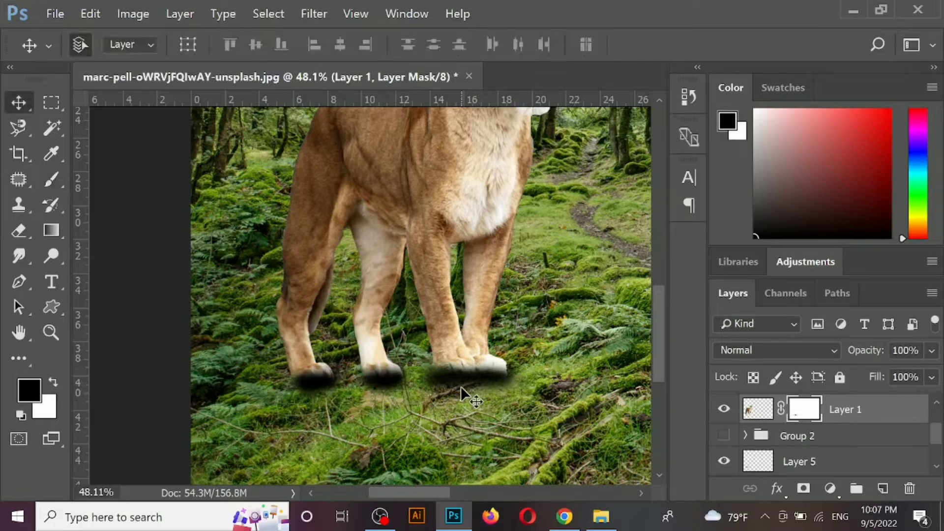
ctrl+click(424, 388)
ctrl+shift+click(381, 382)
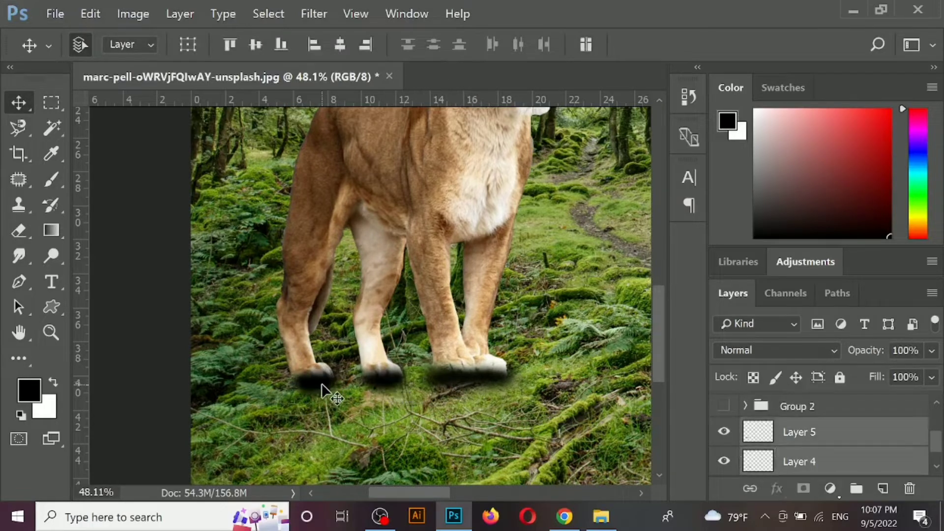
drag(322, 383, 328, 415)
drag(461, 409, 458, 446)
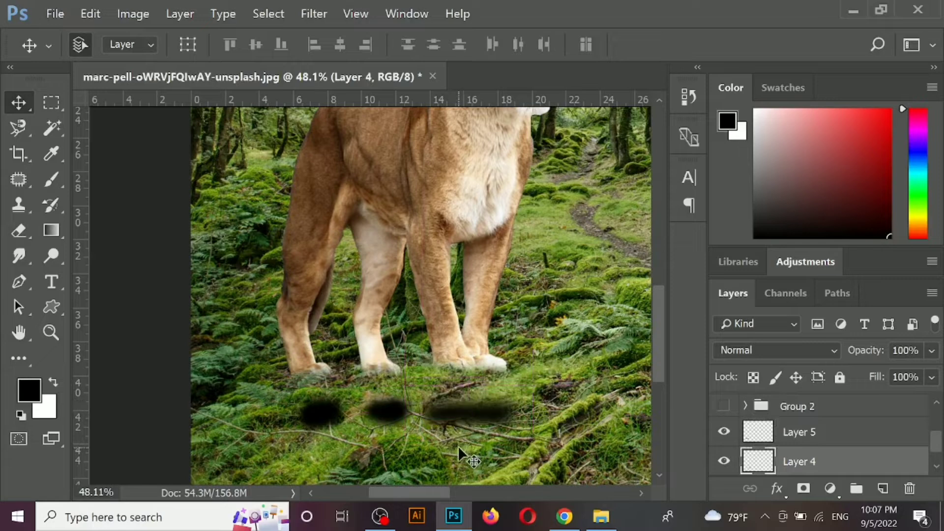
- Switch to white and paint on the lioness's mask to bring back part of the hidden hind paws
ctrl+click(371, 332)
click(803, 489)
click(53, 382)
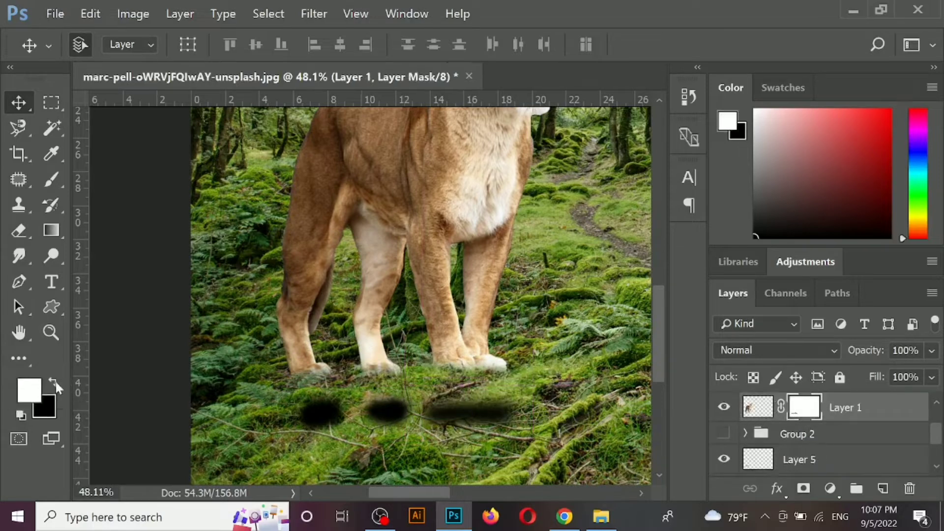
key(b)
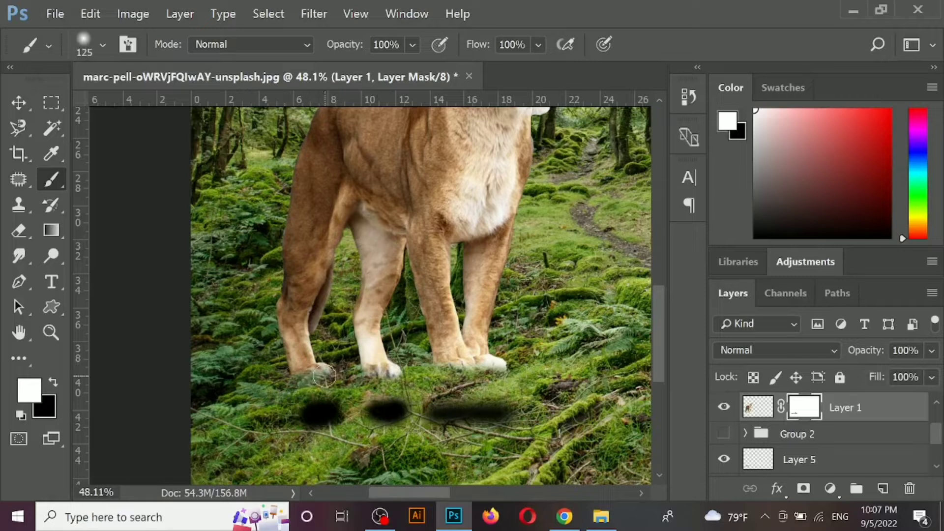
- Delete the hind-paw and front-paw shadow layers
key(v)
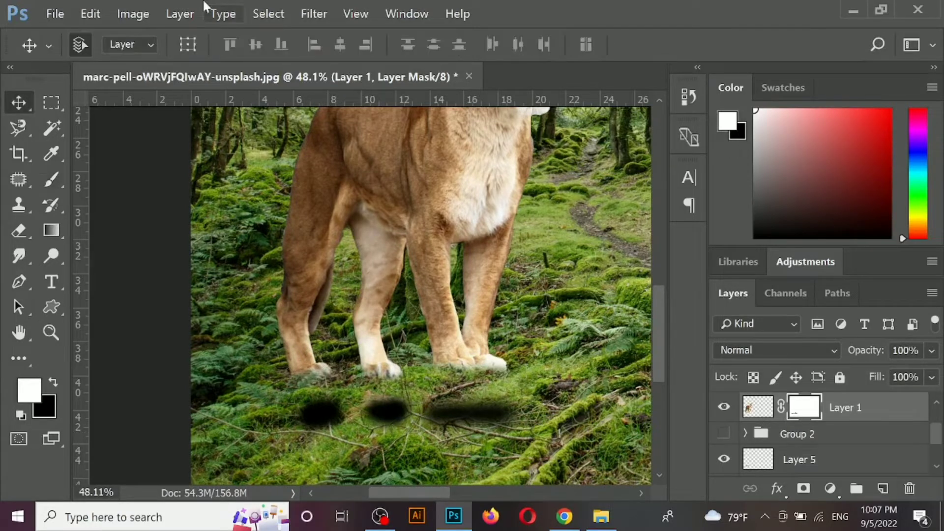
click(378, 413)
key(Delete)
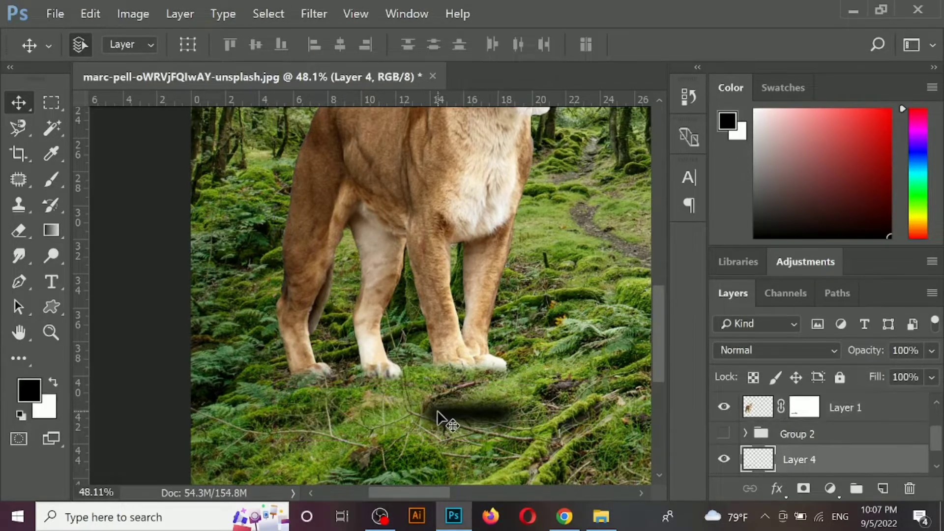
key(Delete)
- Add a new blank layer directly above the Background for shading beneath the girl's shoes
scroll(433, 393, down, 4)
scroll(453, 291, down, 5)
scroll(366, 308, up, 4)
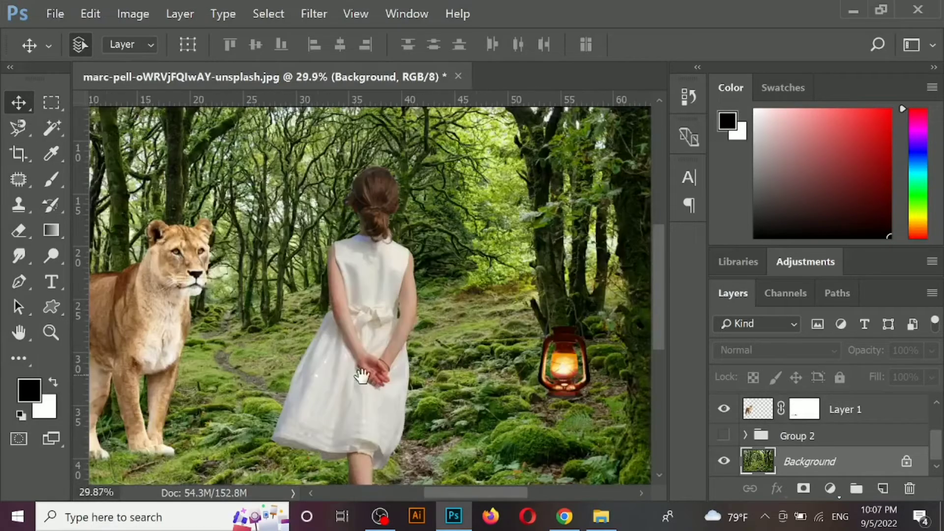
drag(362, 376, 384, 261)
drag(457, 414, 456, 396)
scroll(380, 417, up, 2)
drag(379, 417, 386, 318)
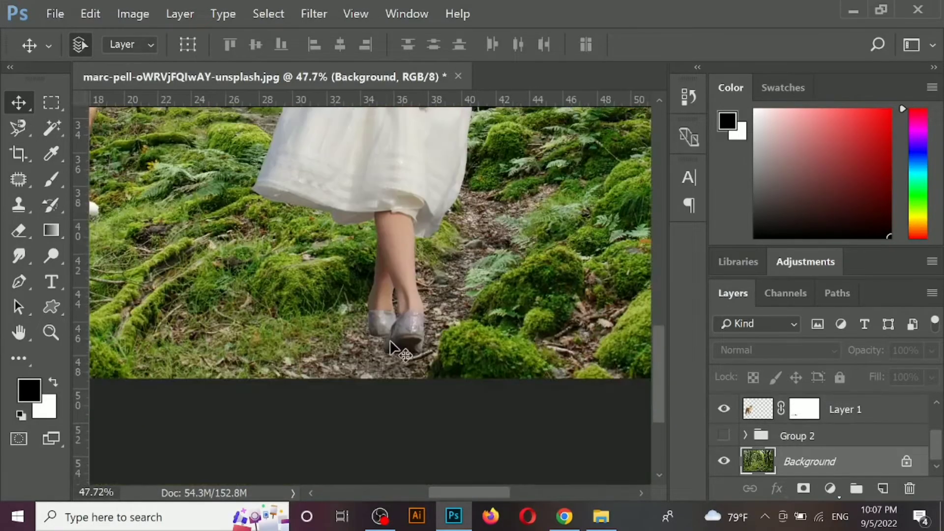
scroll(390, 358, up, 1)
key(ctrl+shift+n)
key(Return)
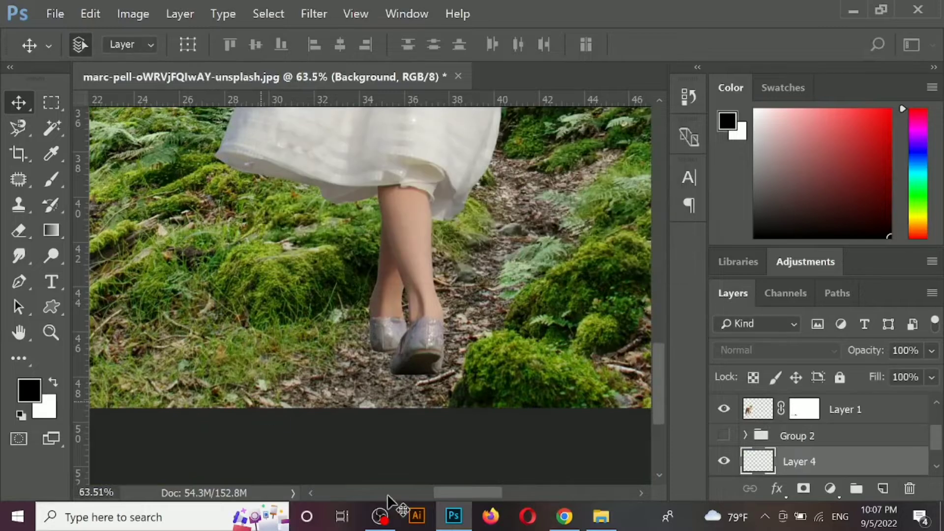
- Paint soft black contact shadows on the ground under both of the girl's shoes
scroll(282, 372, up, 1)
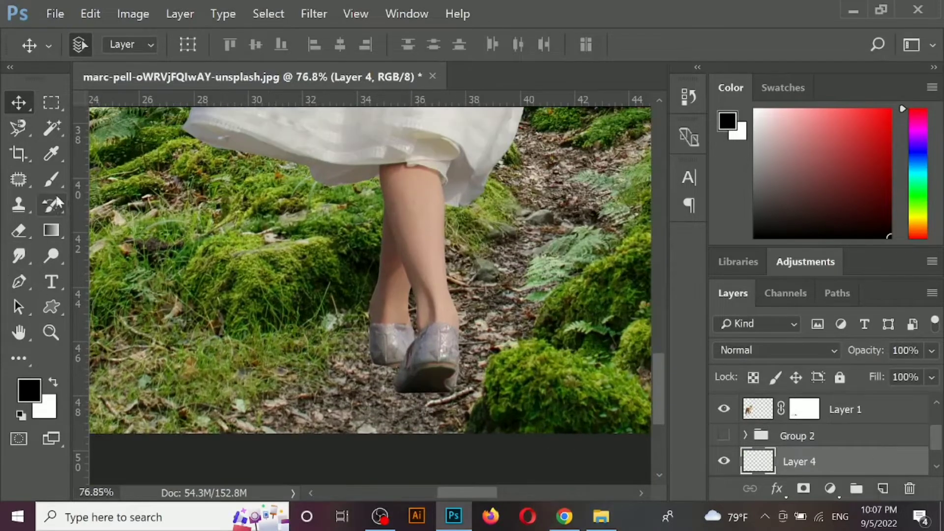
key(b)
drag(402, 397, 436, 385)
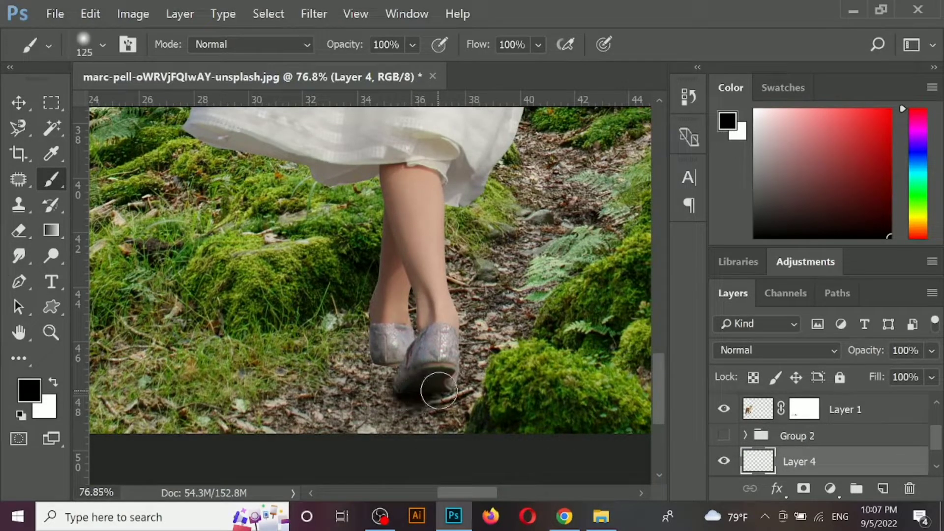
drag(386, 356, 393, 358)
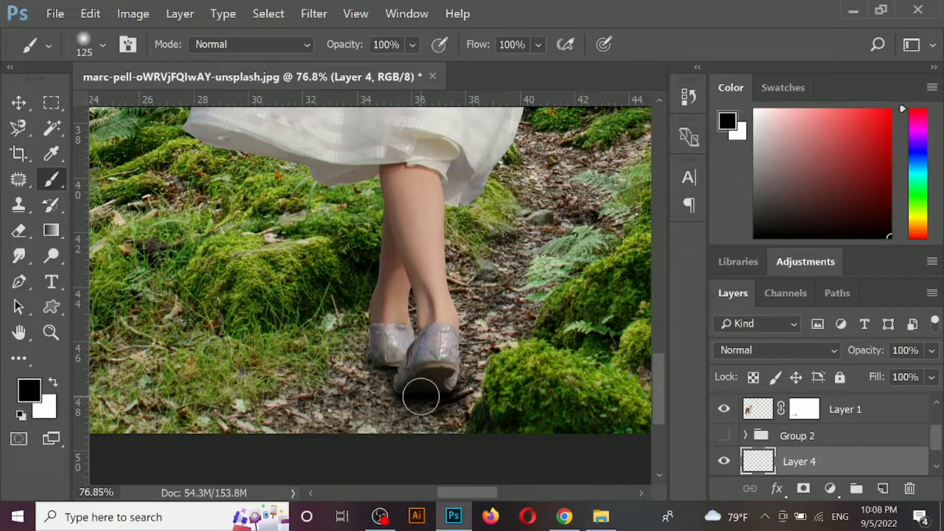
- Duplicate the lioness's layer together with its mask
click(25, 105)
scroll(224, 138, down, 6)
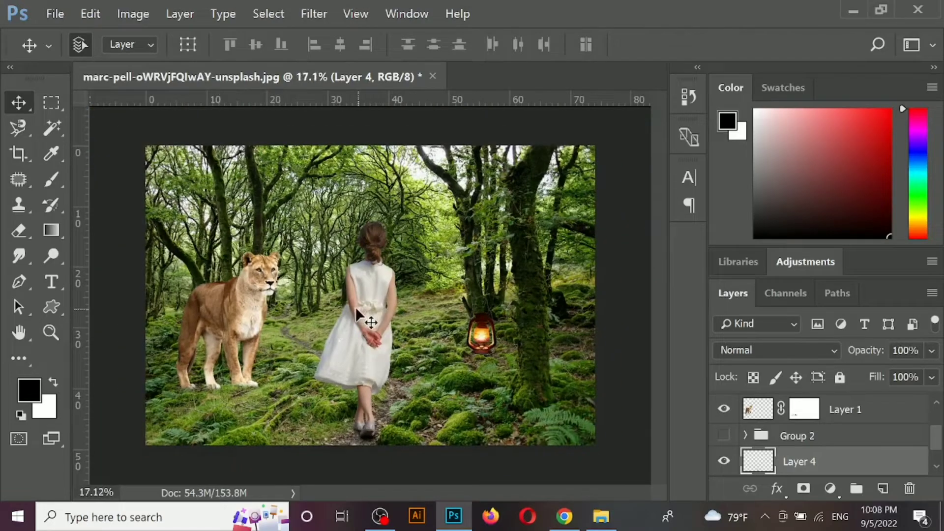
click(256, 277)
key(ctrl+j)
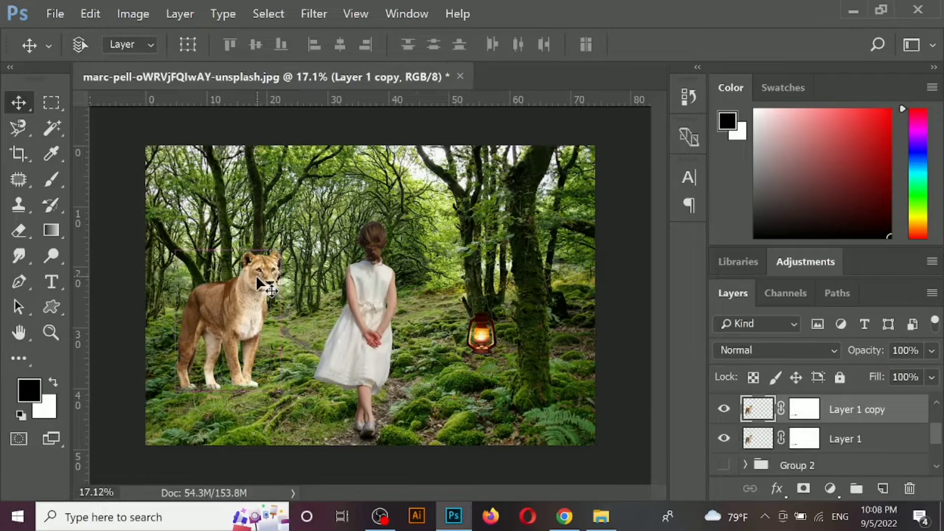
- Flatten the lioness copy to 20.41% height with a -71.09 degree horizontal skew, laying it on the ground toward the girl
key(ctrl+t)
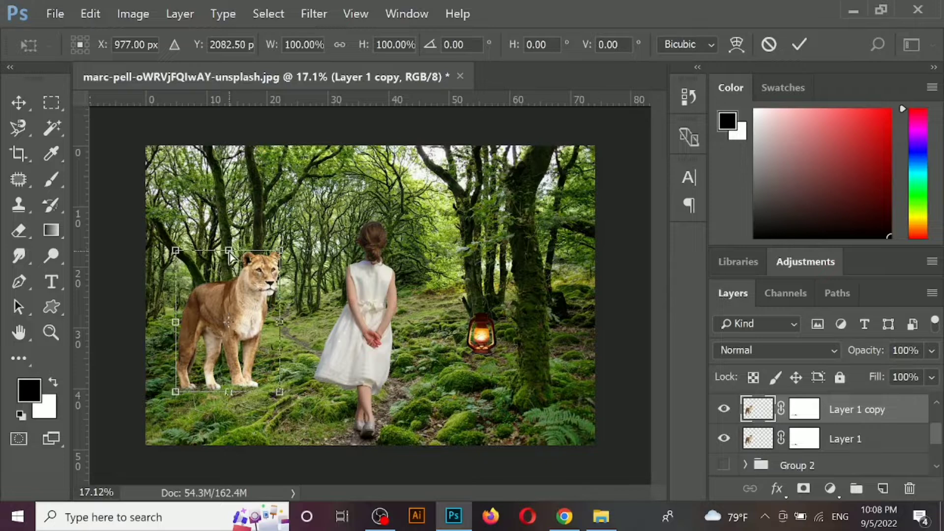
drag(229, 251, 313, 364)
key(Return)
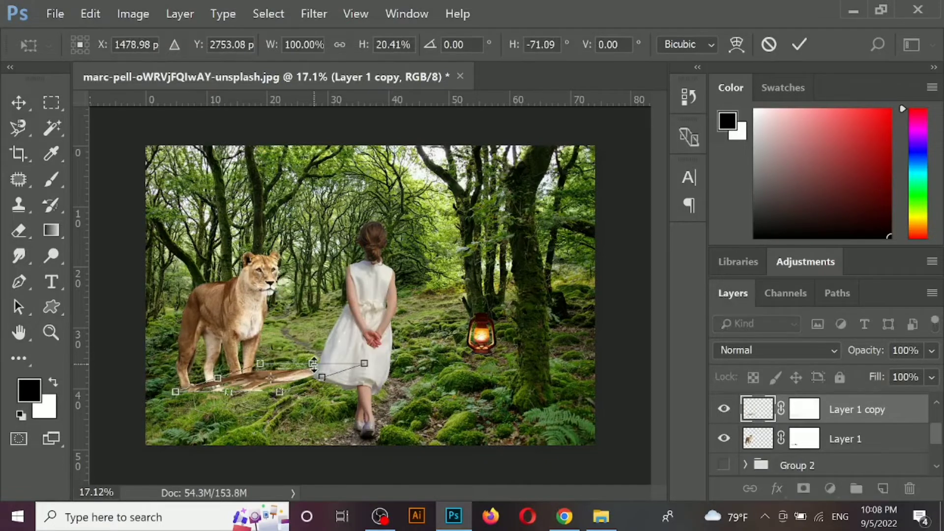
- Move the flattened lioness copy down the layer stack so it sits directly above the Background
key(ctrl+[)
key(ctrl+[)
key(ctrl+[)
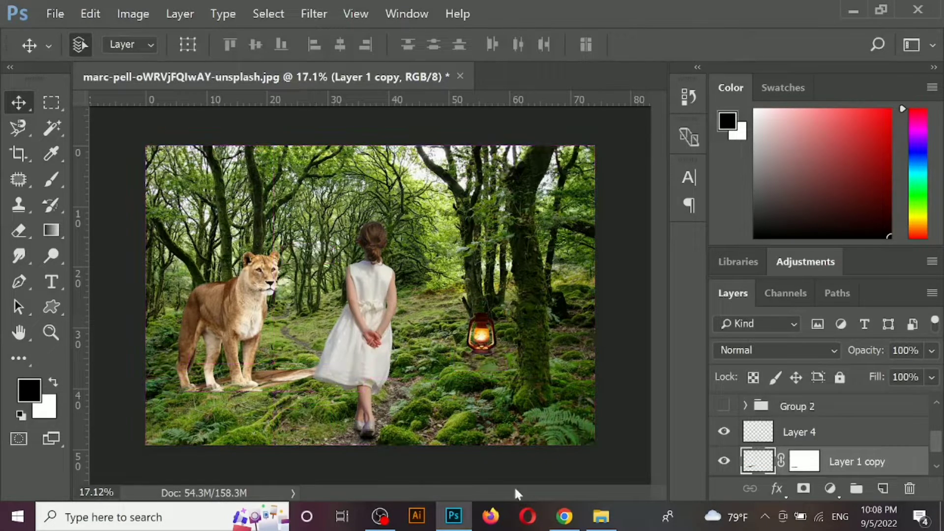
scroll(882, 449, down, 1)
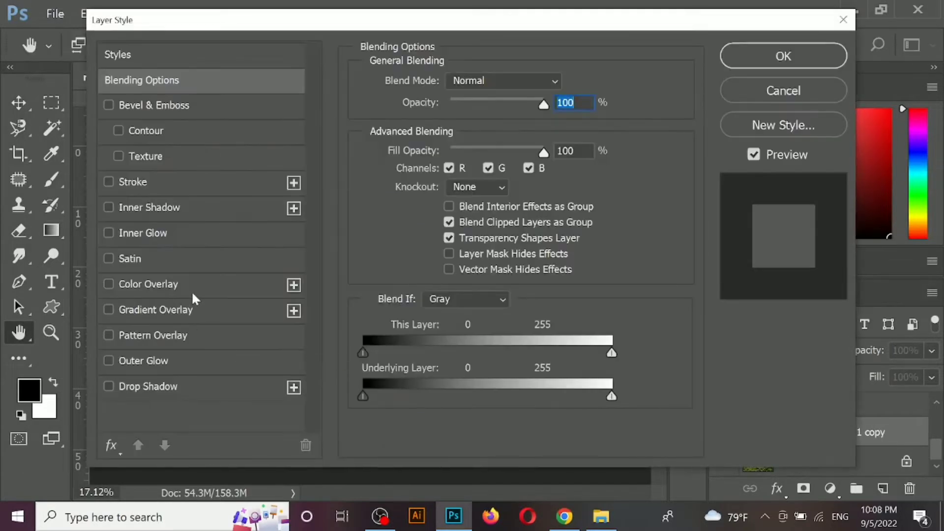
- Apply a black Color Overlay at 100% to the flattened lioness copy and lower its layer opacity to 57%
click(187, 285)
click(773, 61)
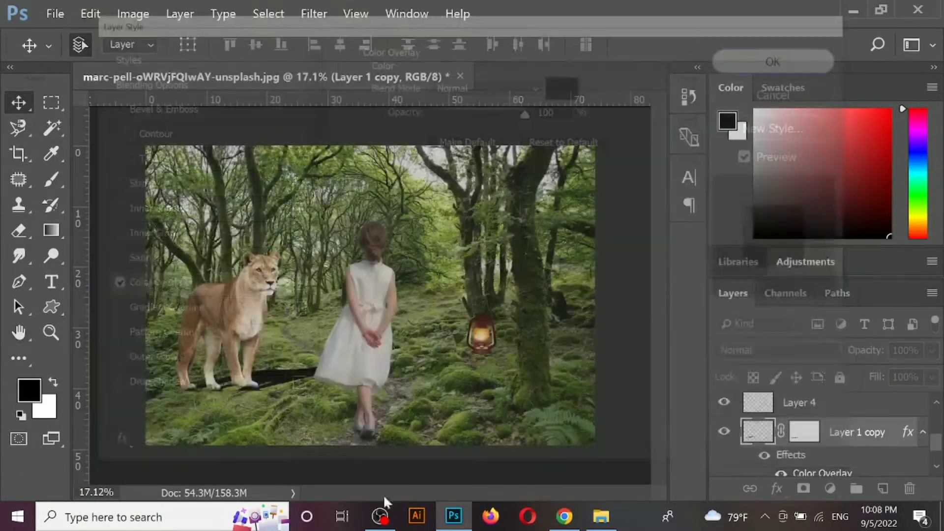
click(932, 350)
drag(931, 373, 893, 377)
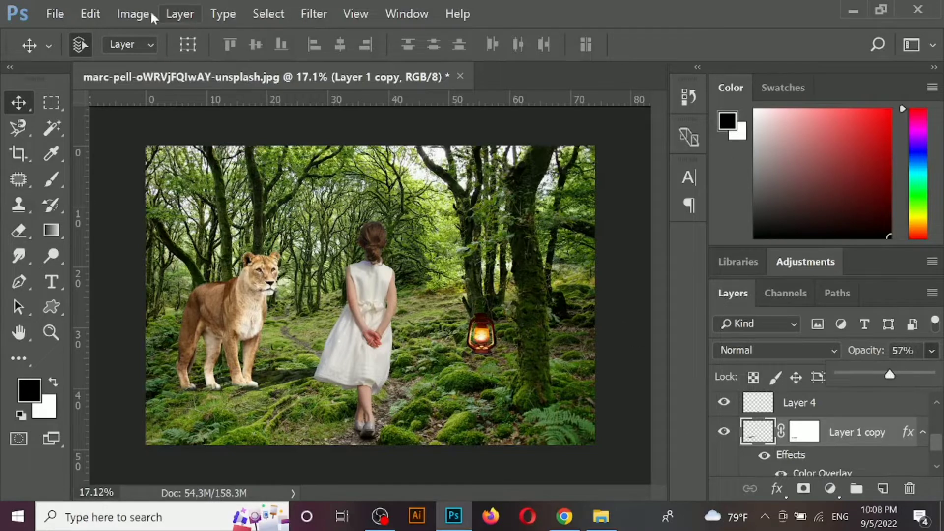
- Soften the lioness's cast shadow with a Gaussian Blur of 20.8 pixels radius
click(313, 13)
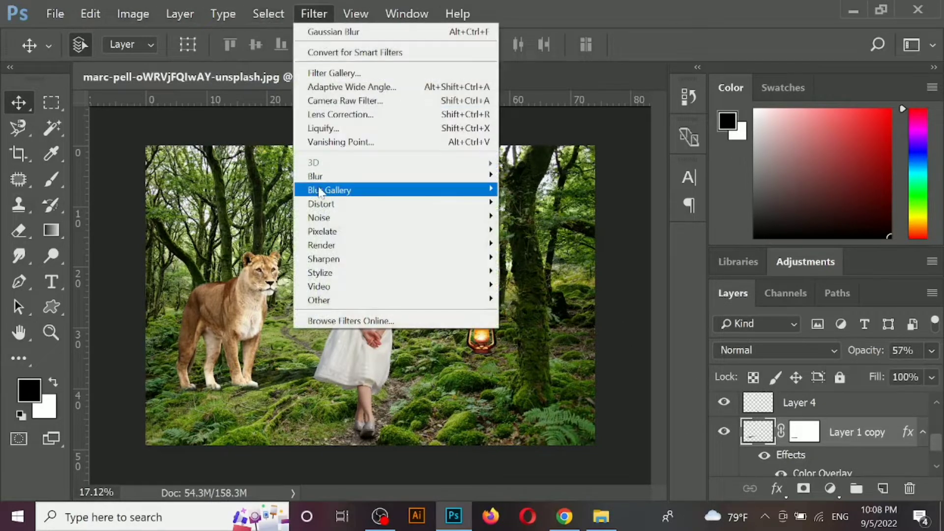
mouse_move(326, 178)
click(526, 236)
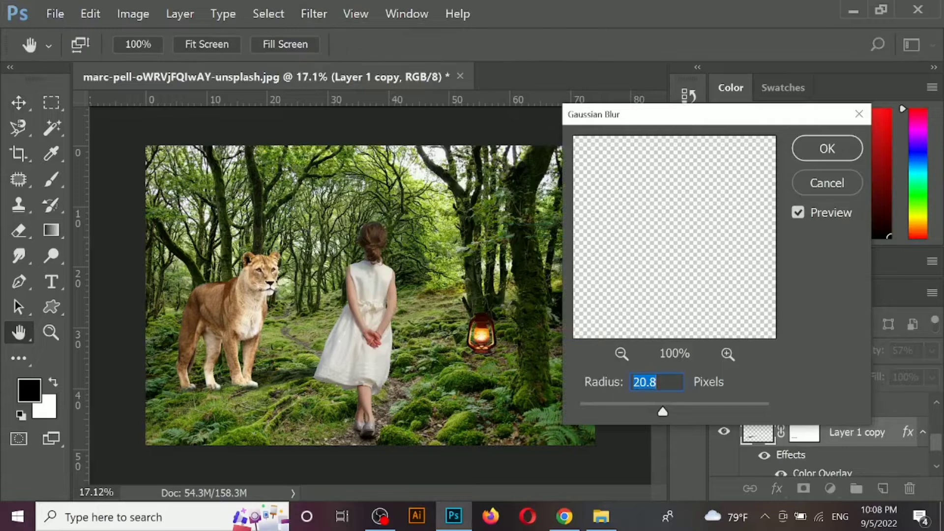
click(824, 157)
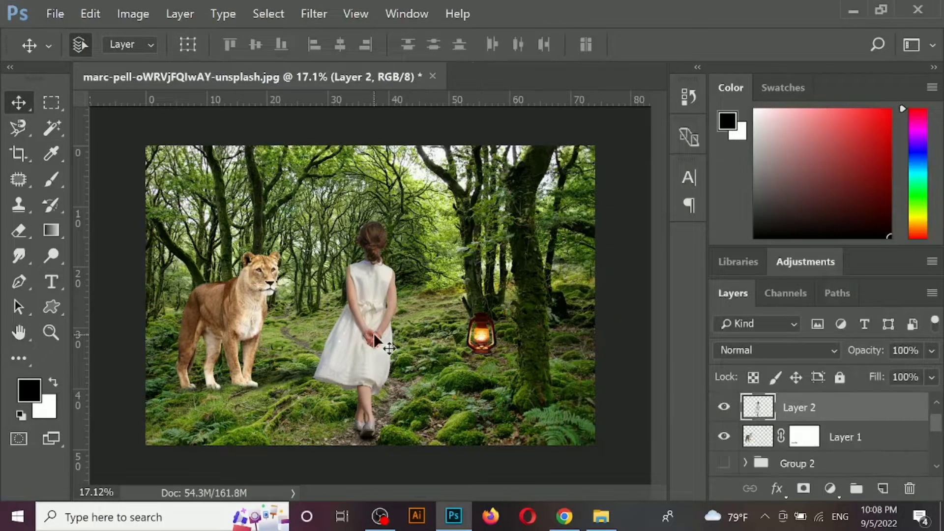
- Lay a flattened, skewed duplicate of the girl on the ground toward the tree trunk, stacked below the lioness's shadow layer
key(ctrl+j)
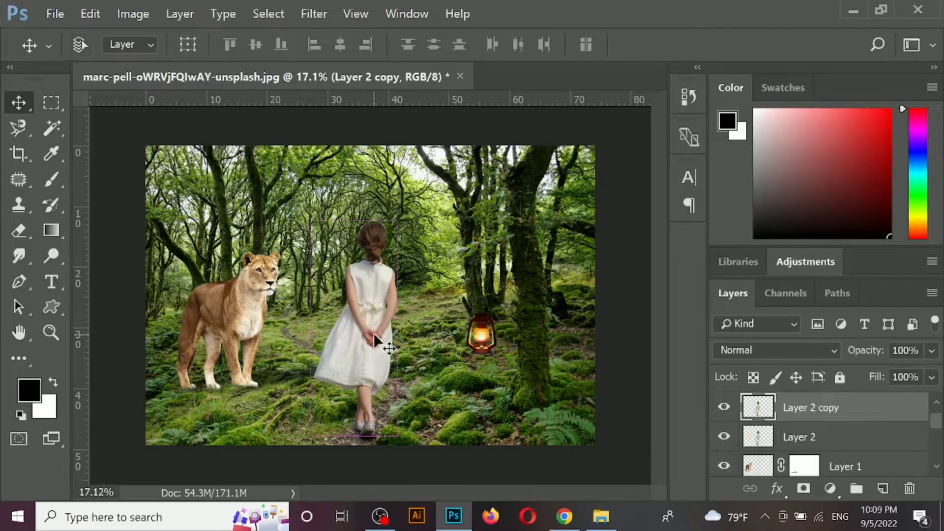
key(ctrl+t)
drag(354, 221, 464, 374)
key(Return)
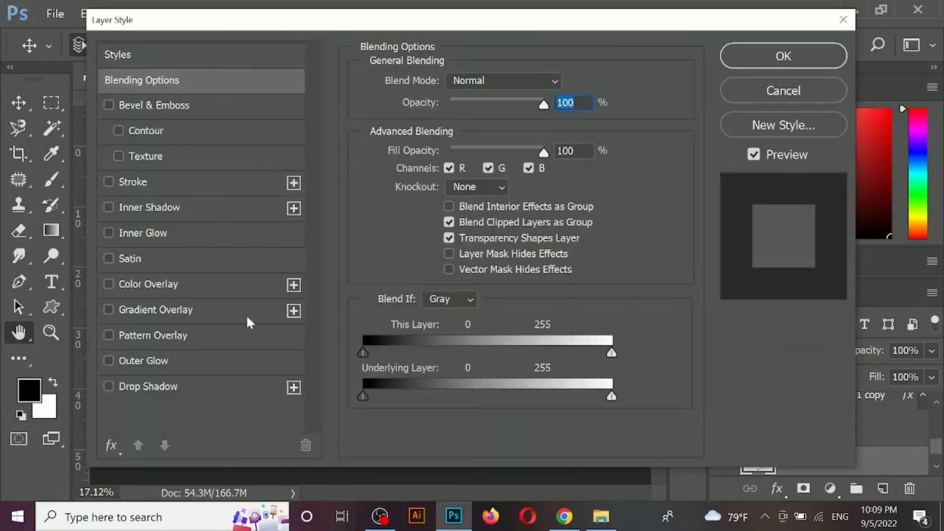
- Apply a black Color Overlay at 100% to the flattened girl copy and reduce its layer opacity to 62%
click(162, 285)
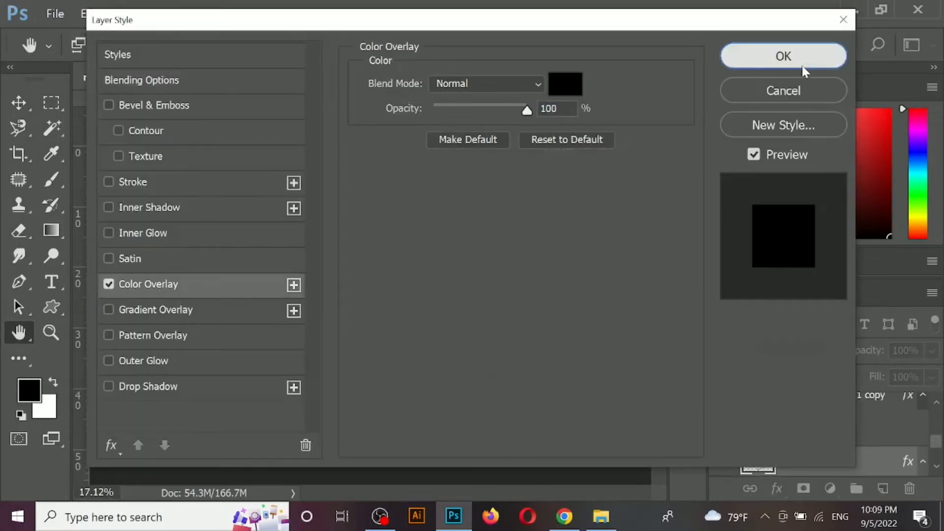
click(802, 65)
click(931, 351)
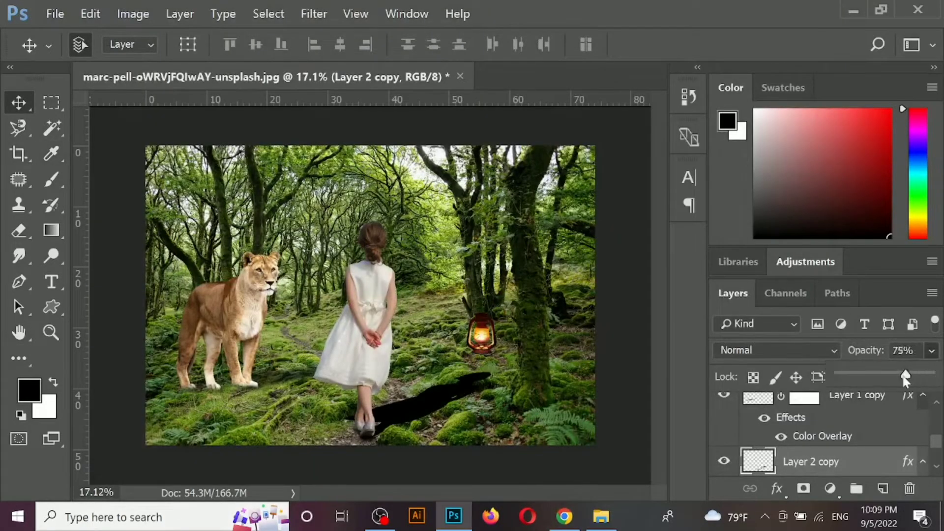
drag(906, 378, 896, 376)
- Soften the girl's cast shadow with a Gaussian Blur of 20.8 pixels radius
click(314, 14)
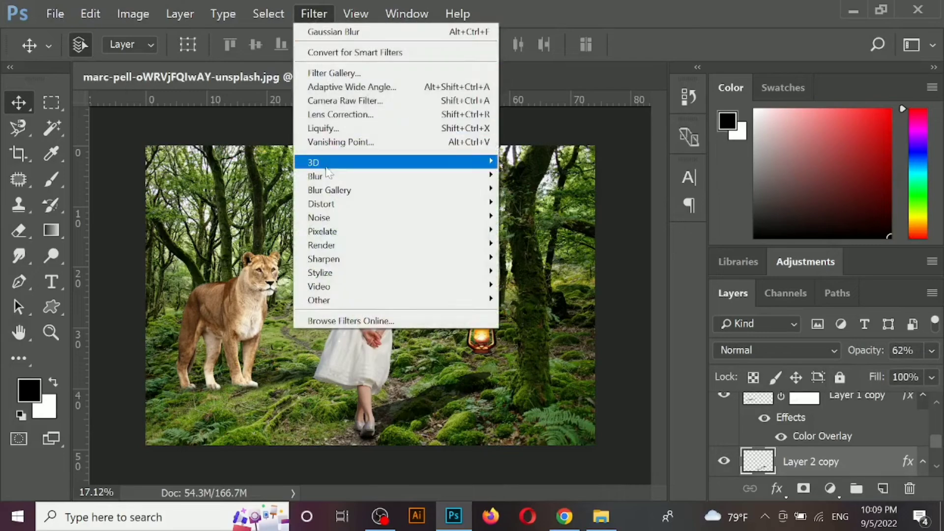
mouse_move(324, 177)
click(536, 232)
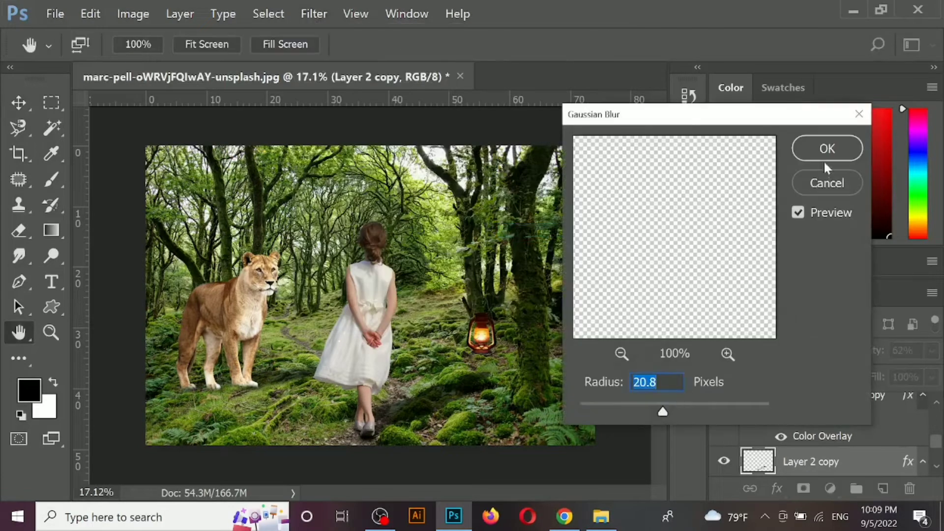
click(824, 158)
- Scale the girl's cast shadow down to 85.94% height, keeping its lower edge at the shoes
key(ctrl+t)
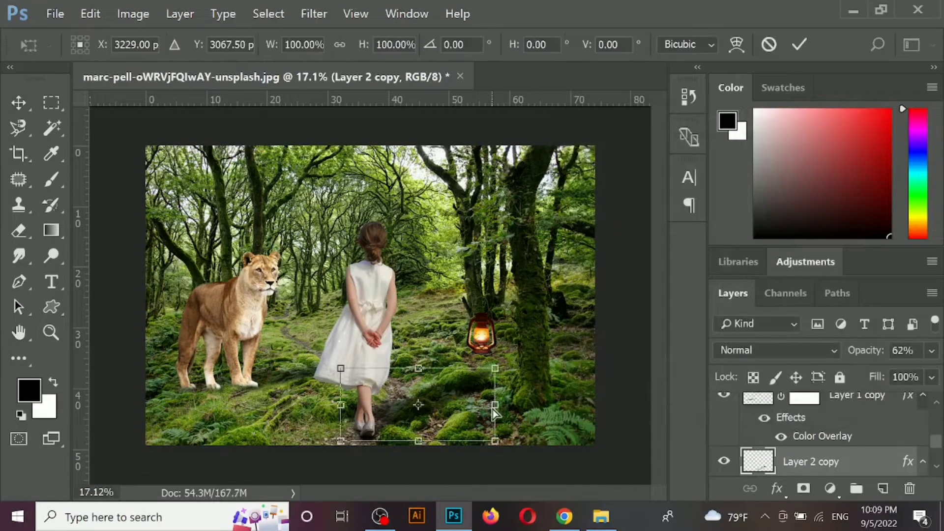
drag(421, 372, 422, 382)
key(Return)
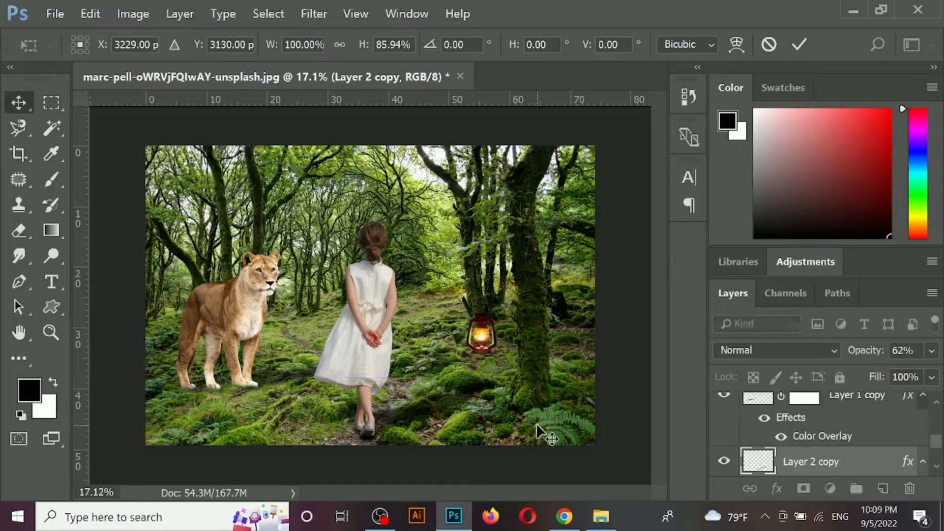
- Inspect the girl's shoes and her cast shadow on the ground up close
scroll(387, 435, up, 1)
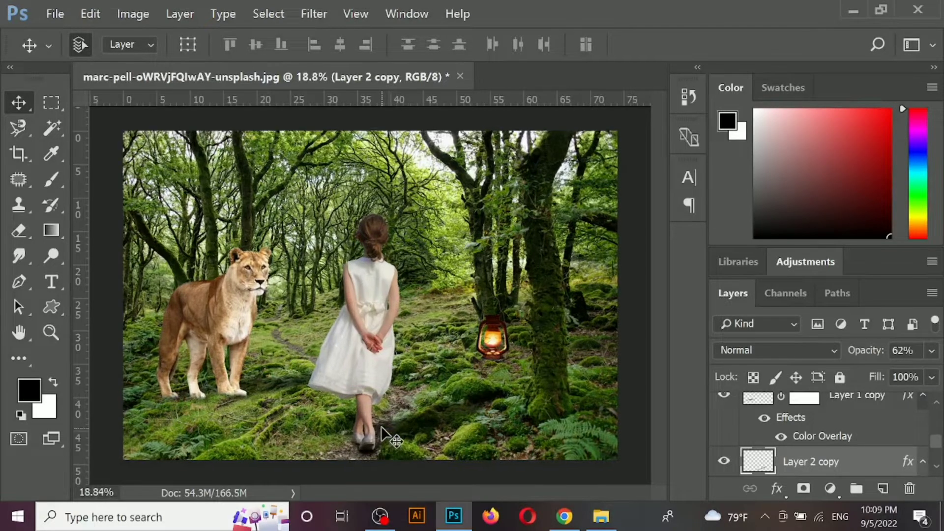
scroll(396, 426, up, 4)
scroll(358, 407, down, 5)
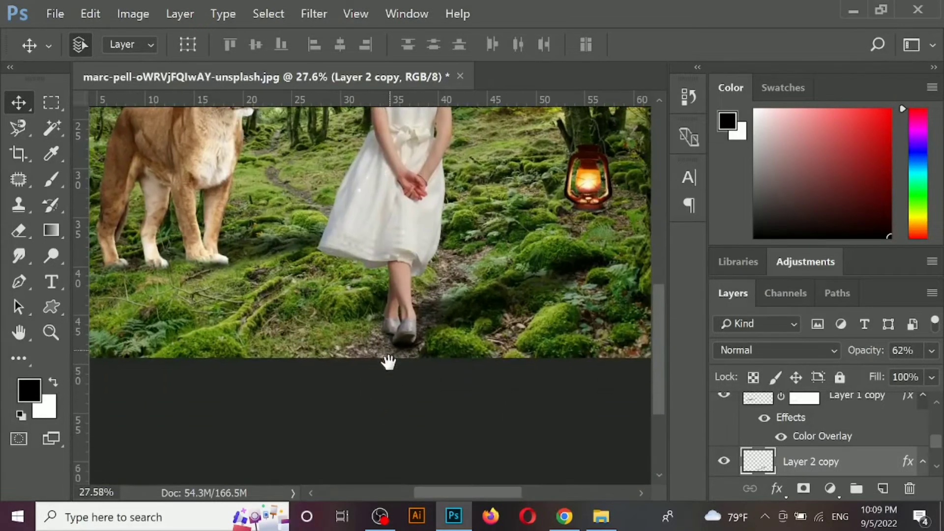
scroll(385, 358, up, 4)
key(ctrl+shift+alt+n)
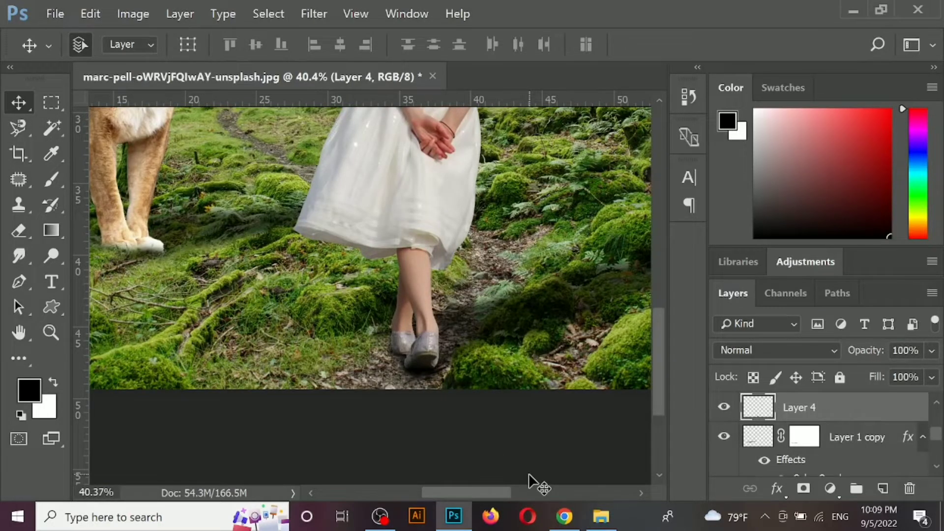
scroll(522, 436, down, 8)
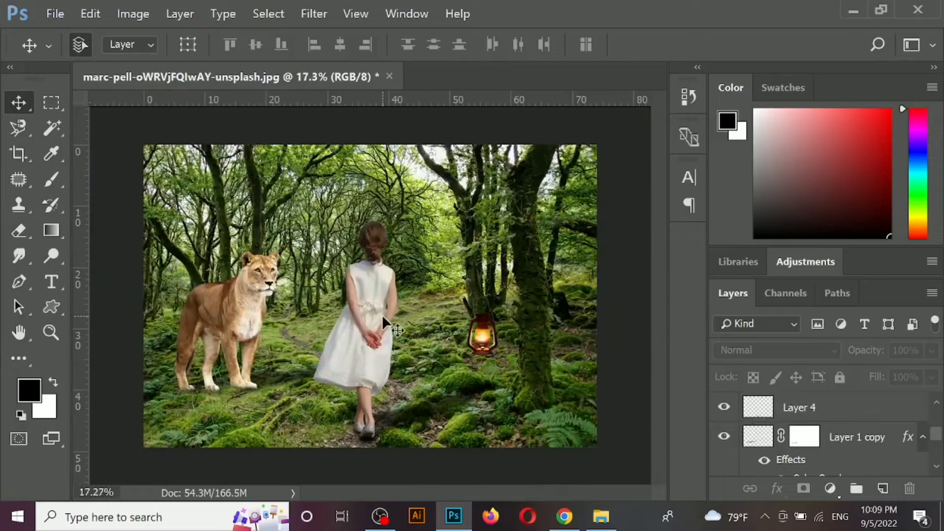
click(365, 306)
- Add a layer mask to the oil lamp's layer
mouse_move(477, 338)
mouse_down()
mouse_move(268, 412)
mouse_move(278, 416)
mouse_move(257, 387)
mouse_move(290, 422)
mouse_move(256, 404)
mouse_move(474, 350)
mouse_move(482, 332)
mouse_move(480, 347)
mouse_up()
scroll(481, 409, up, 6)
drag(500, 417, 451, 309)
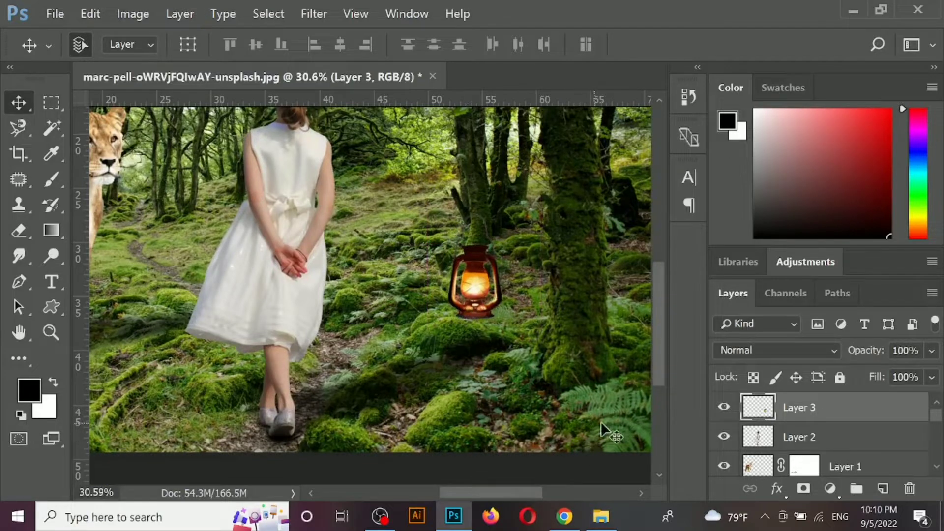
click(803, 488)
key(x)
- Paint black on the mask with a soft 125 px brush along the lamp's base to blend it into the moss, restoring overpainted parts with white
key(b)
scroll(540, 359, up, 5)
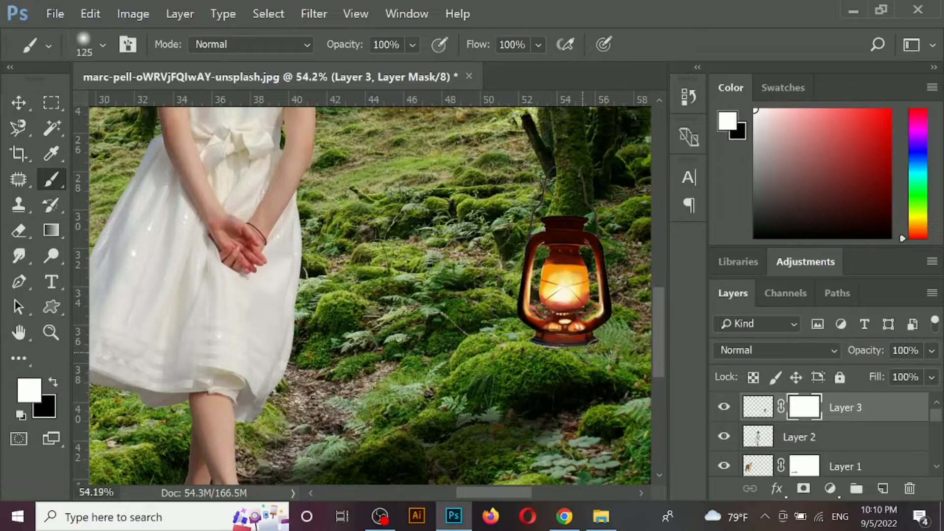
click(53, 383)
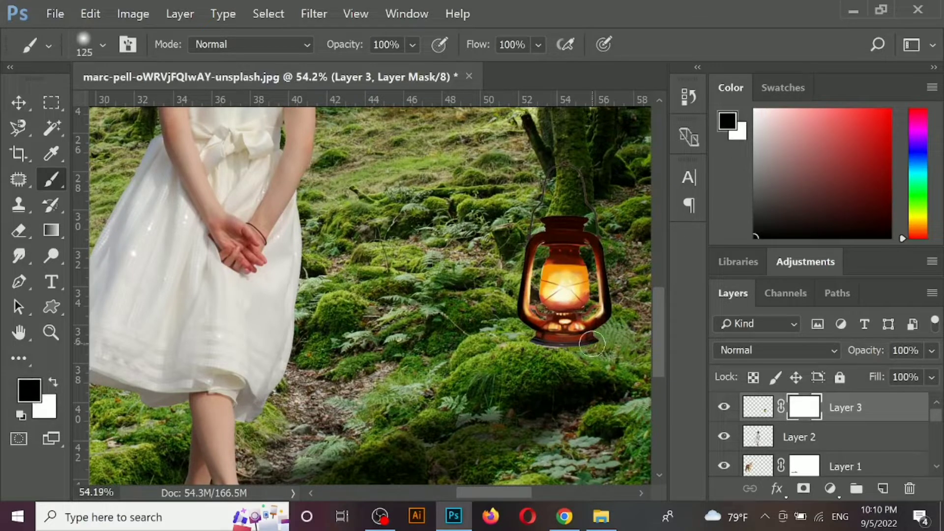
drag(592, 343, 538, 345)
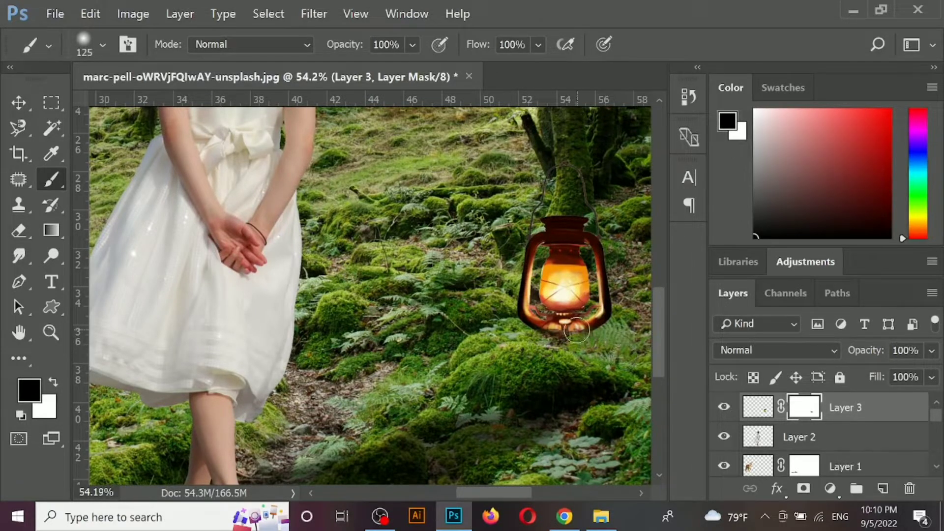
key(x)
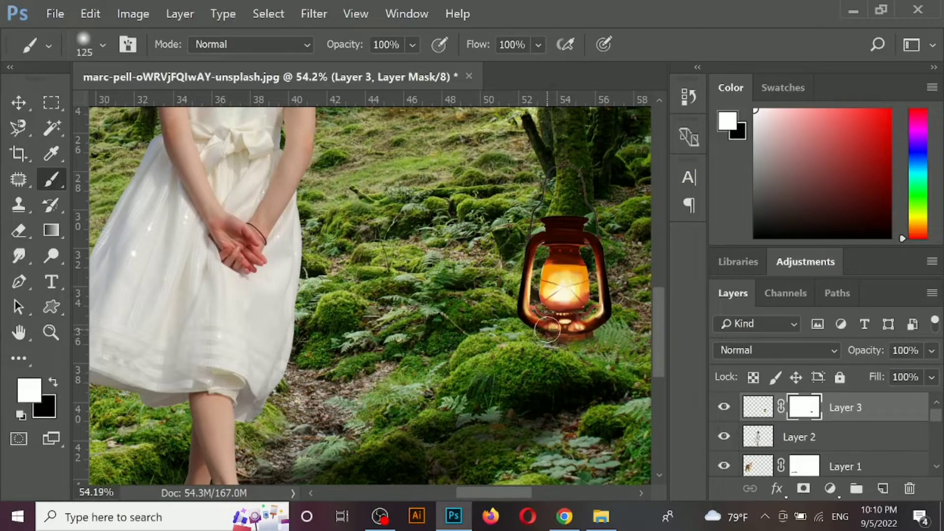
scroll(566, 389, down, 3)
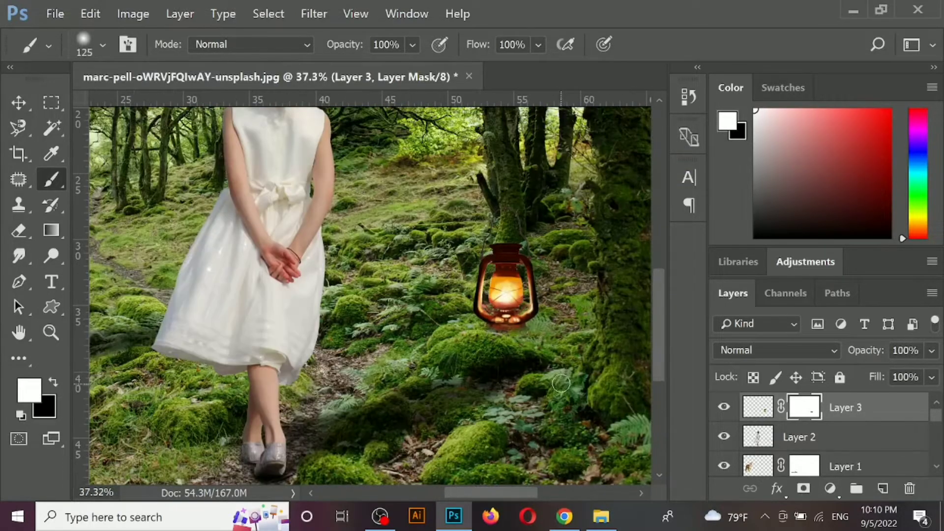
- Try the lamp lower on the mossy ground, and move it back up near the tree trunk
key(v)
drag(524, 303, 482, 379)
scroll(553, 367, down, 1)
scroll(562, 337, down, 3)
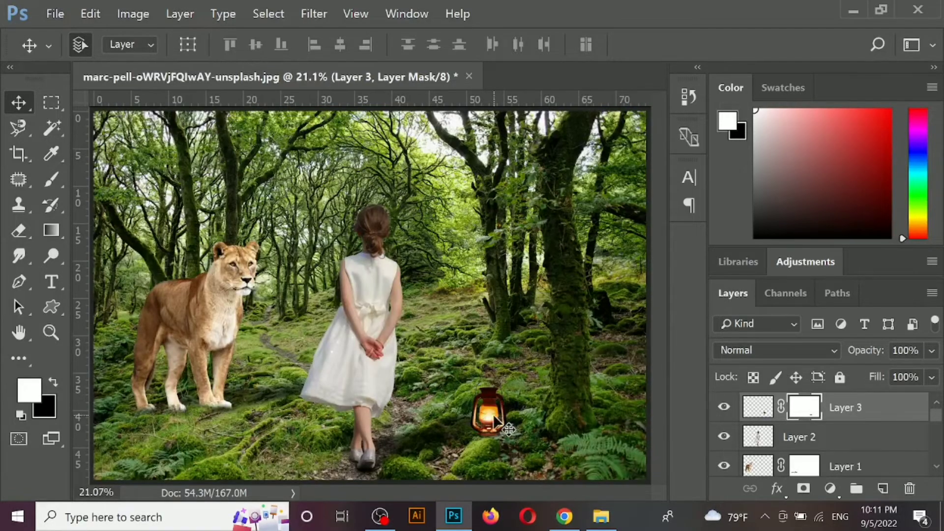
drag(494, 414, 500, 359)
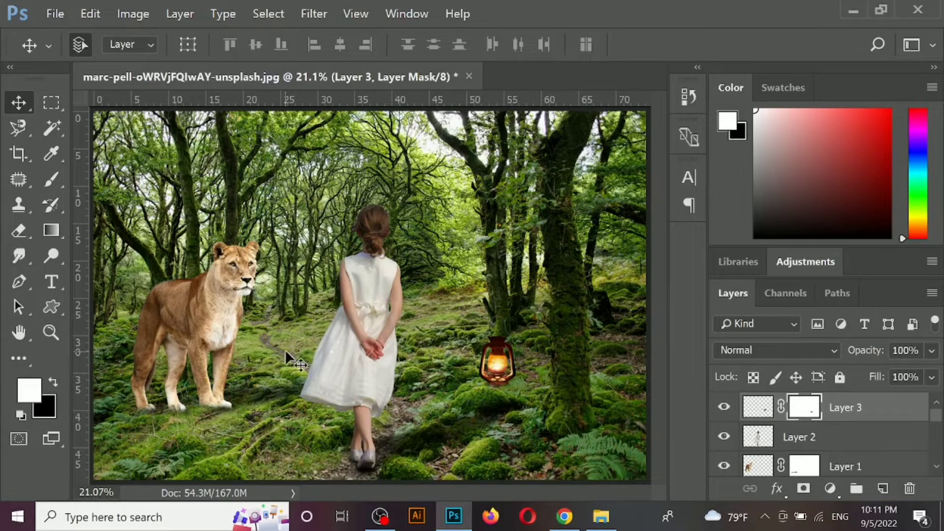
scroll(285, 350, down, 2)
- Move the oil lamp onto the ground close beside the girl's dress
click(369, 309)
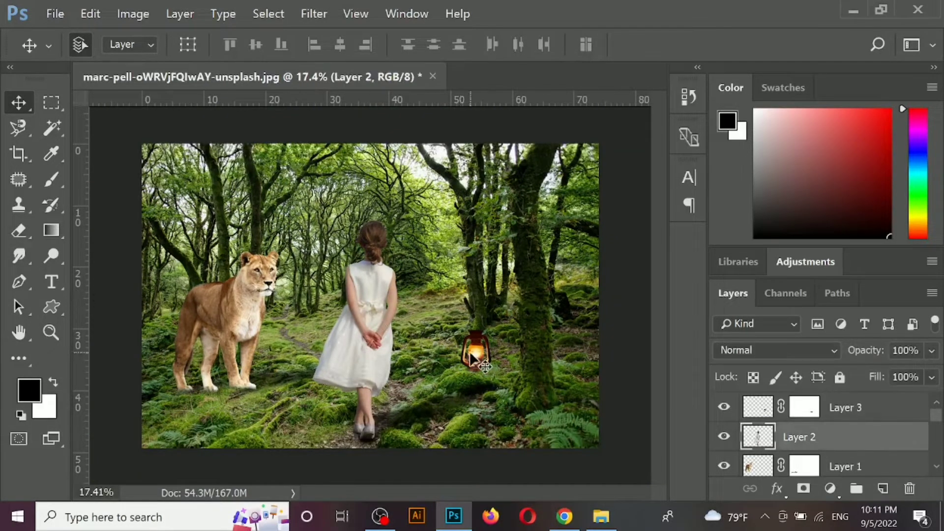
drag(473, 359, 422, 374)
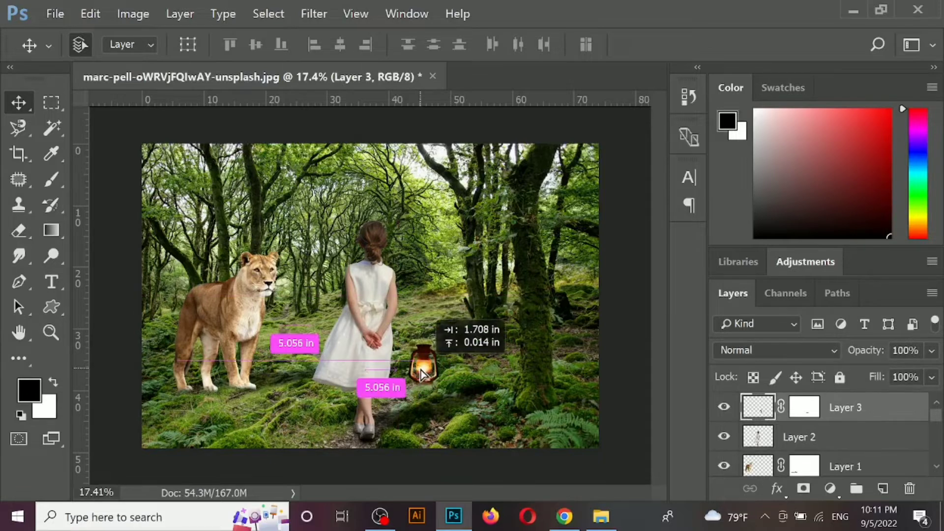
click(508, 387)
- Crop the image to a full-height area around the lioness, girl and lamp, cutting off the large tree and fern
click(51, 102)
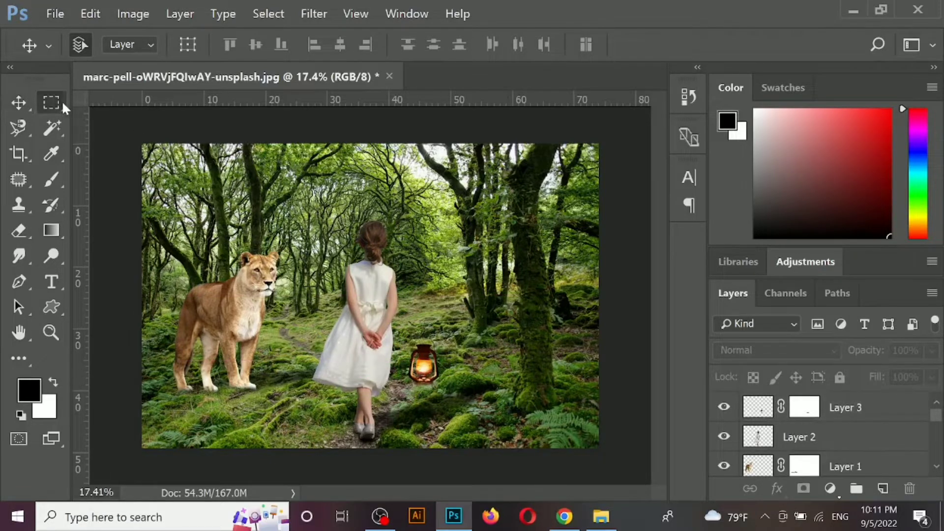
drag(124, 133, 491, 427)
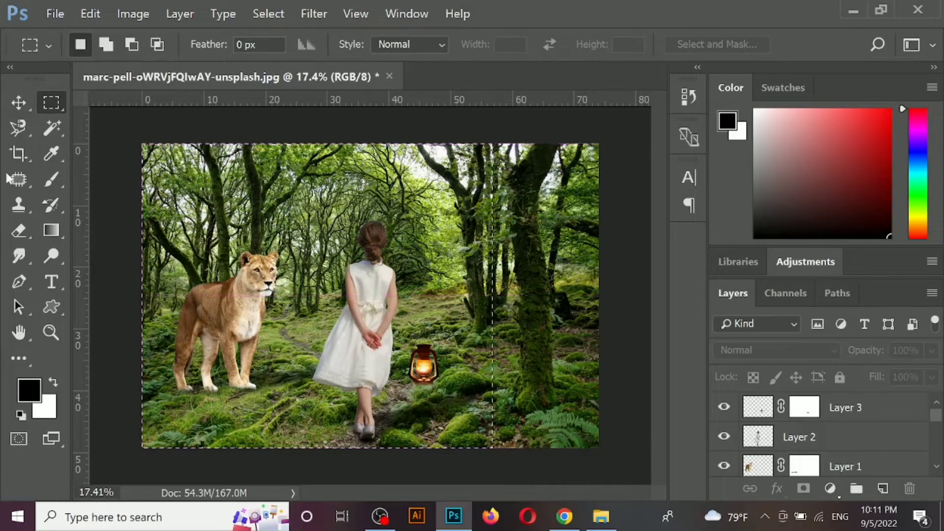
key(c)
key(Return)
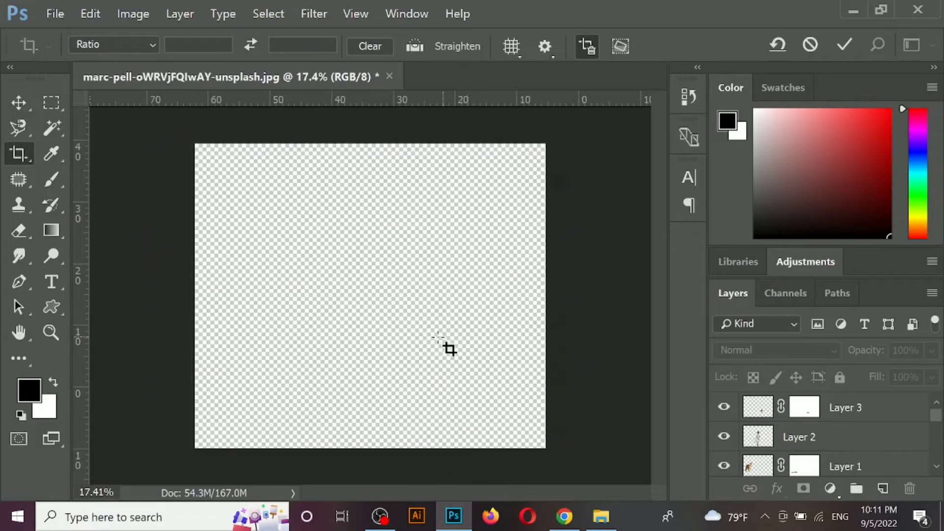
- Scale the oil lamp down proportionally to about 89.71%
click(27, 110)
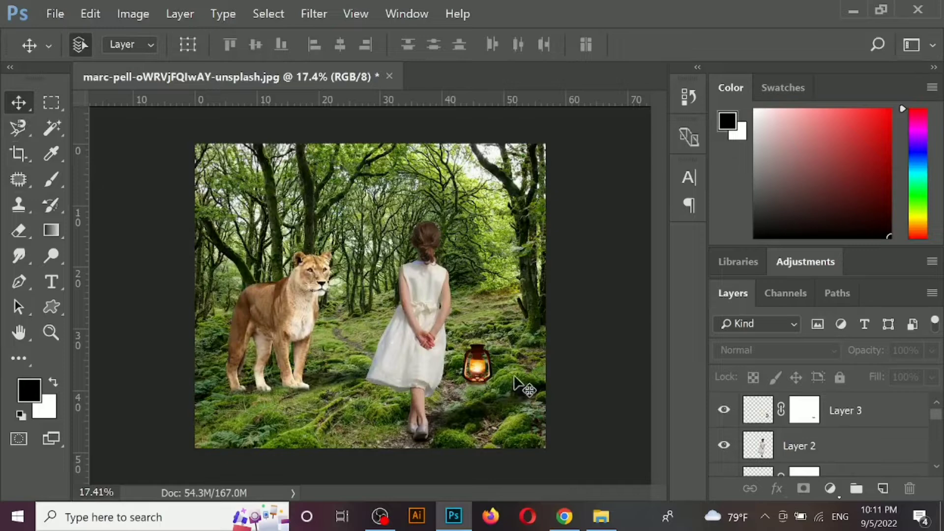
ctrl+click(480, 368)
key(ctrl+t)
drag(515, 327, 513, 329)
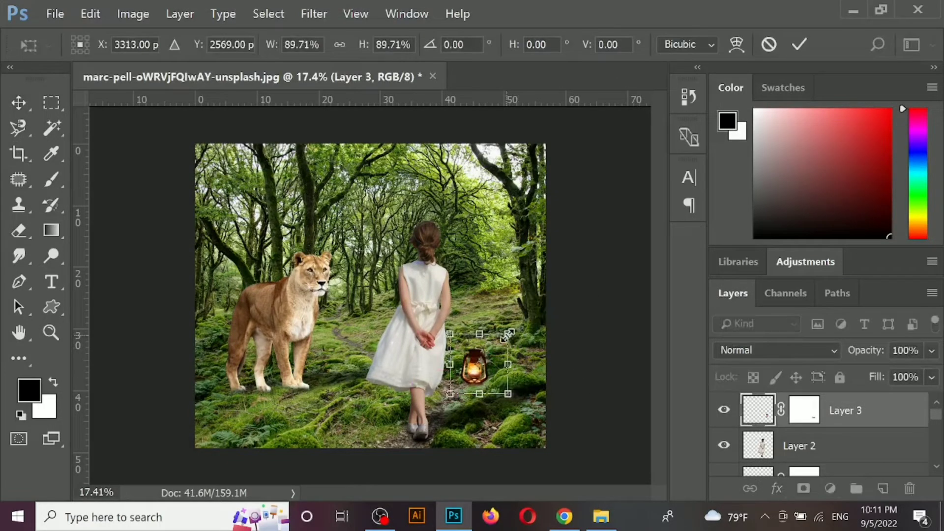
key(Return)
- Try scaling the girl up to about 104.3% of her size, and undo the enlargement
ctrl+click(428, 332)
ctrl+click(300, 306)
ctrl+click(415, 311)
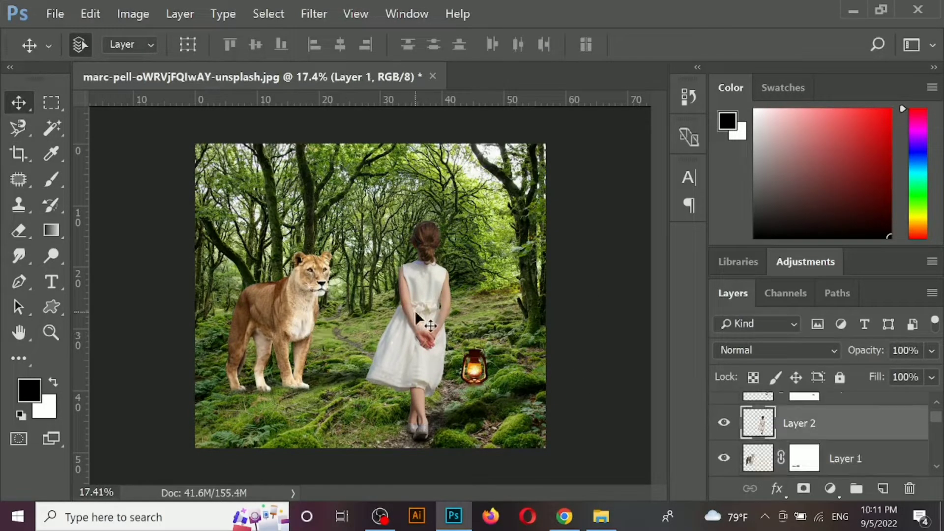
key(ctrl+t)
drag(455, 219, 459, 211)
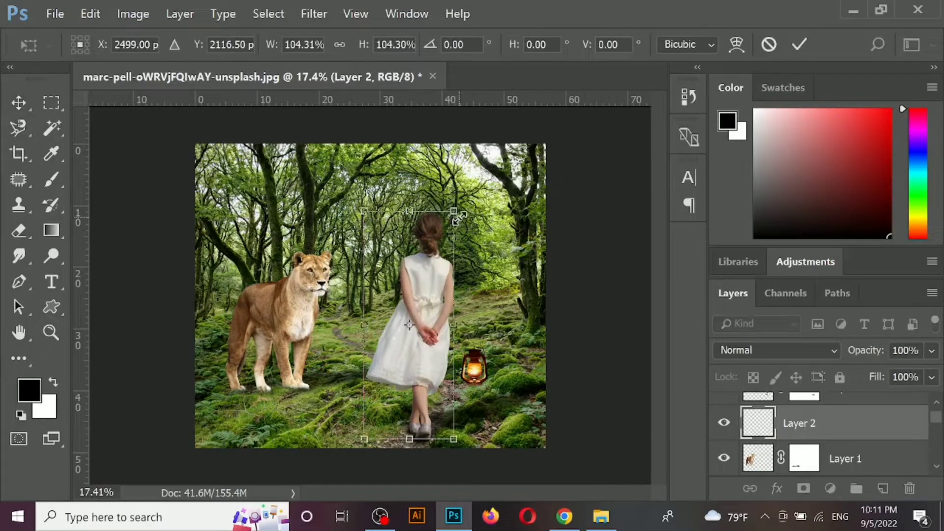
key(ctrl+z)
key(Return)
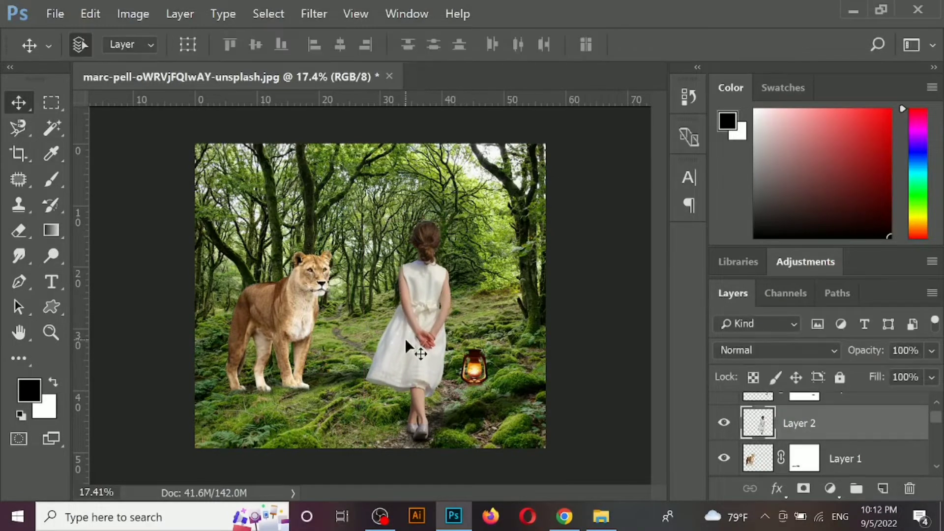
- Nudge the girl sideways towards the lioness, widening the gap between her and the oil lamp
click(423, 440)
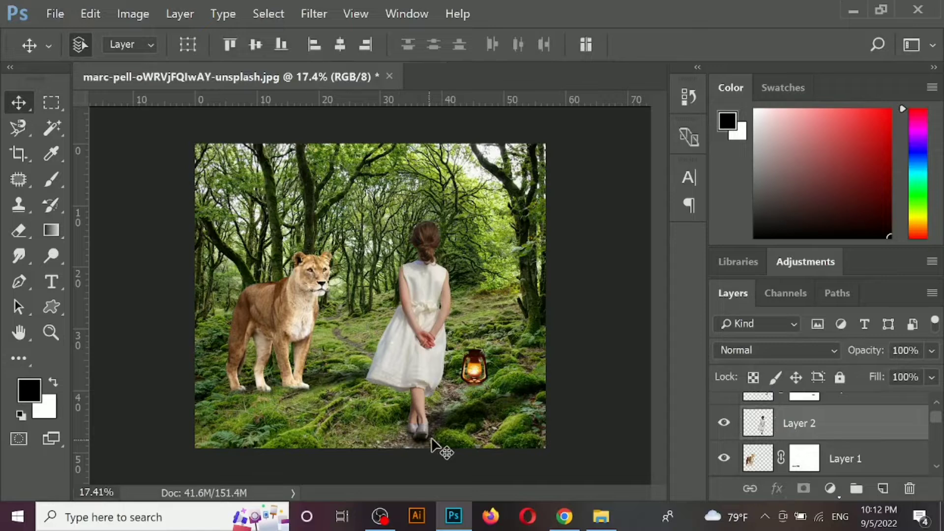
key(shift+Left)
key(shift+Left)
key(shift+Left)
key(shift+Left)
key(shift+Left)
key(shift+Left)
key(shift+Left)
key(shift+Left)
key(shift+Left)
key(shift+Left)
key(shift+Left)
key(shift+Left)
key(shift+Left)
key(shift+Left)
key(shift+Left)
key(shift+Left)
key(shift+Left)
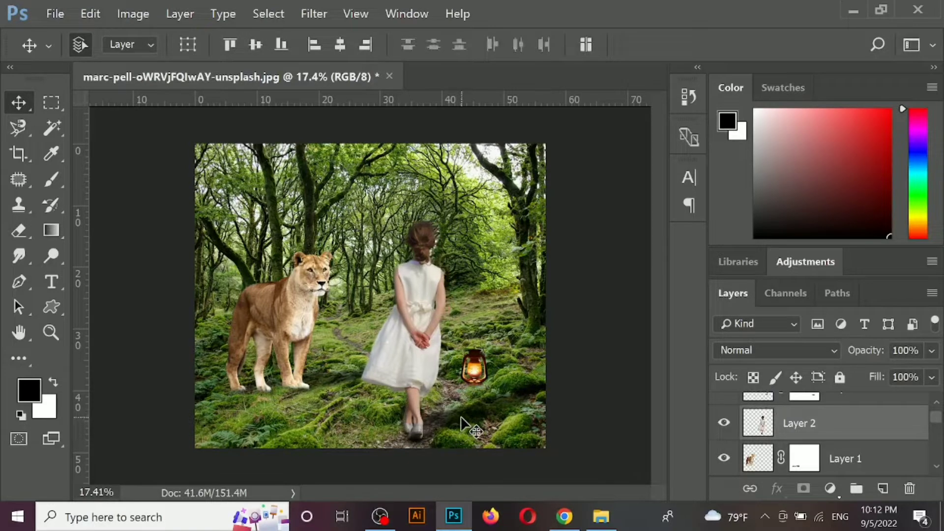
- Nudge the girl's cast shadow slightly towards the lioness so that it meets her feet
click(461, 417)
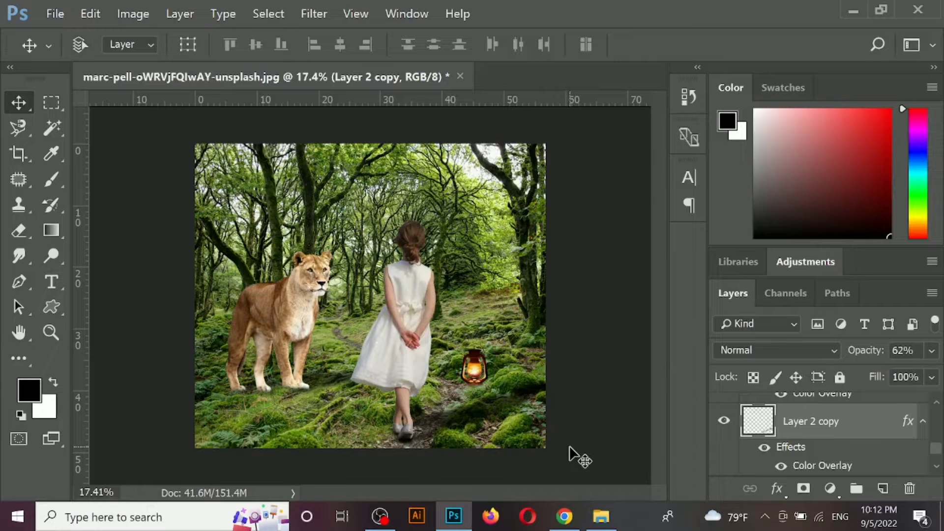
key(ctrl+t)
key(Left)
key(Left)
key(Left)
key(Left)
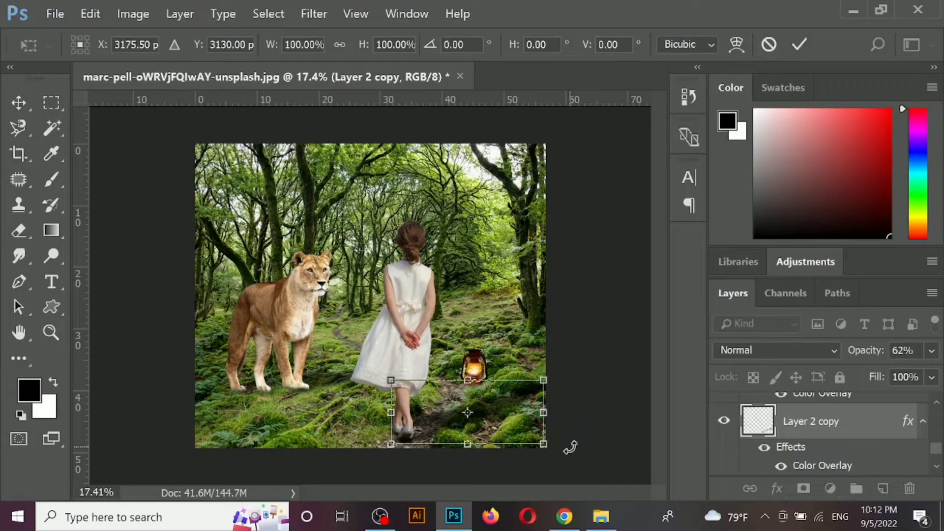
key(Return)
click(590, 424)
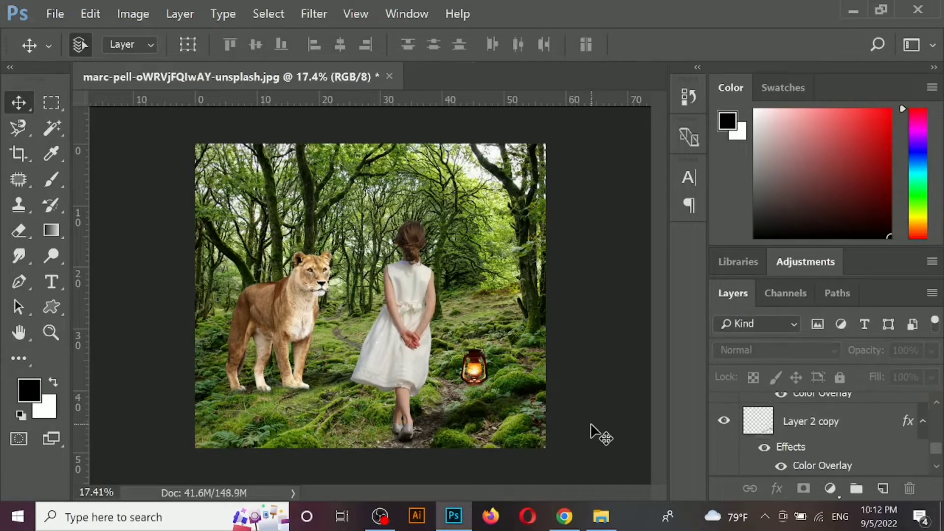
- Try a Color Lookup adjustment with the HorrorBlue.3DL file over the whole composite, and delete it
click(830, 489)
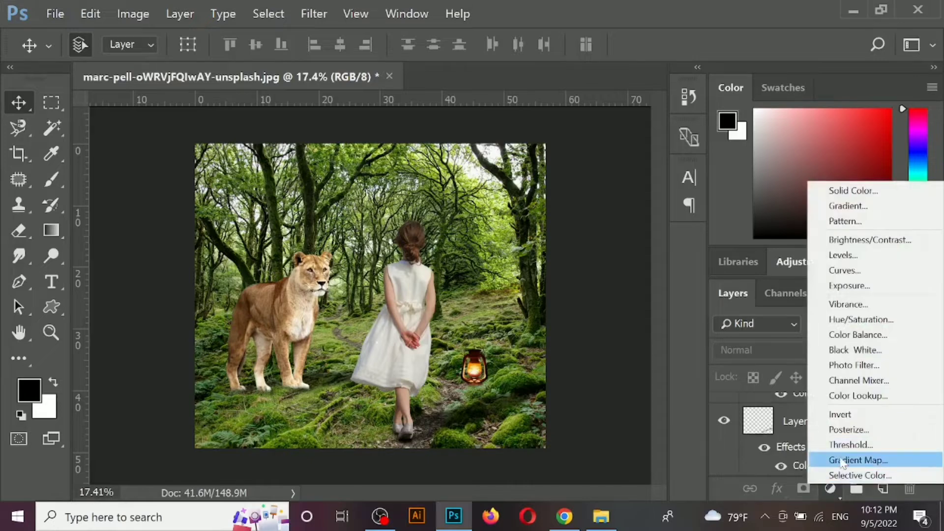
click(845, 395)
click(687, 219)
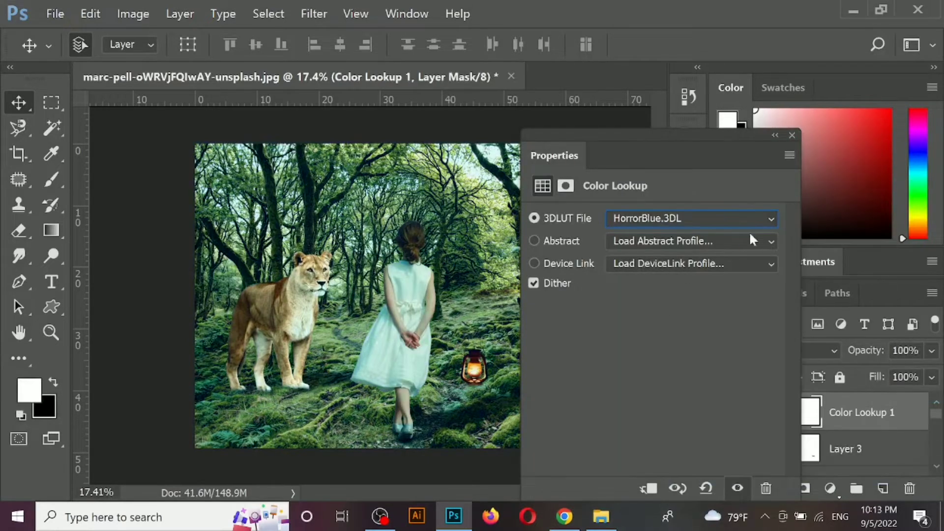
click(792, 136)
key(Delete)
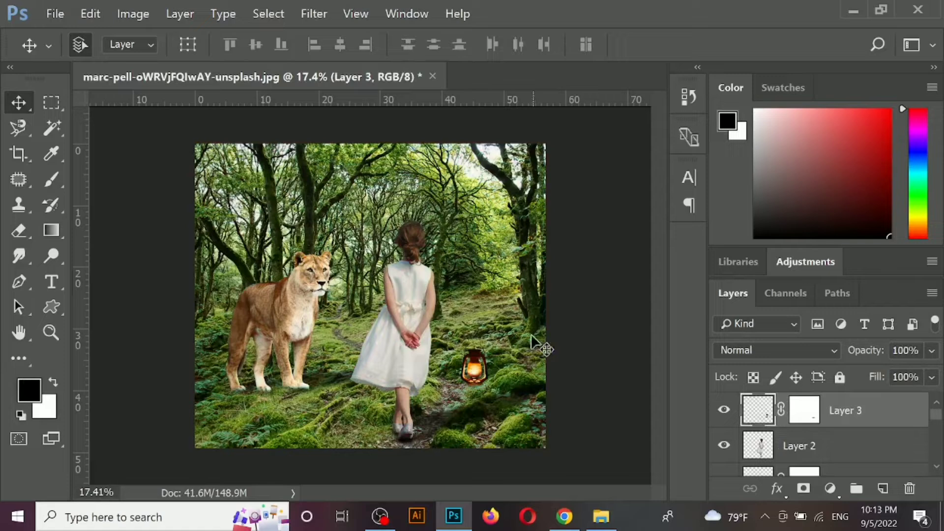
- Convert the locked forest Background into a regular layer with the default name
click(609, 346)
click(302, 302)
click(575, 300)
scroll(855, 457, down, 7)
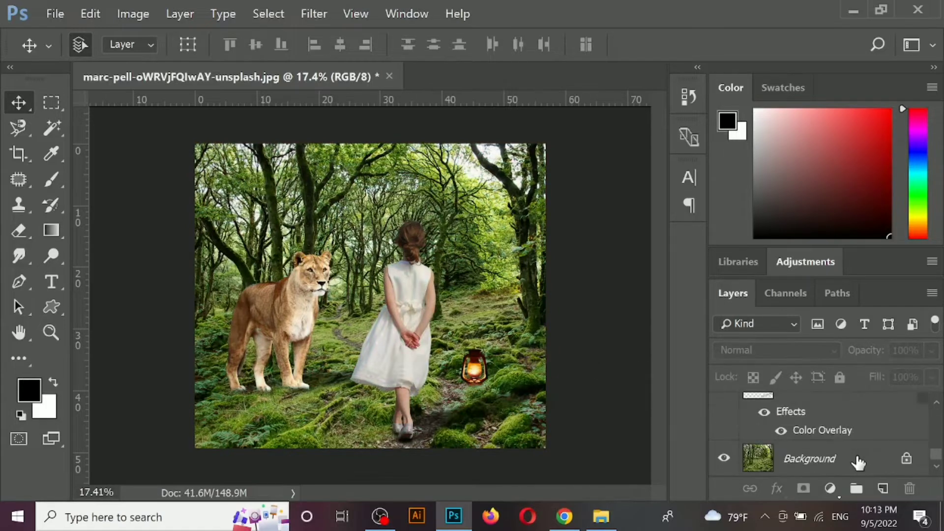
click(858, 462)
double_click(856, 459)
click(638, 151)
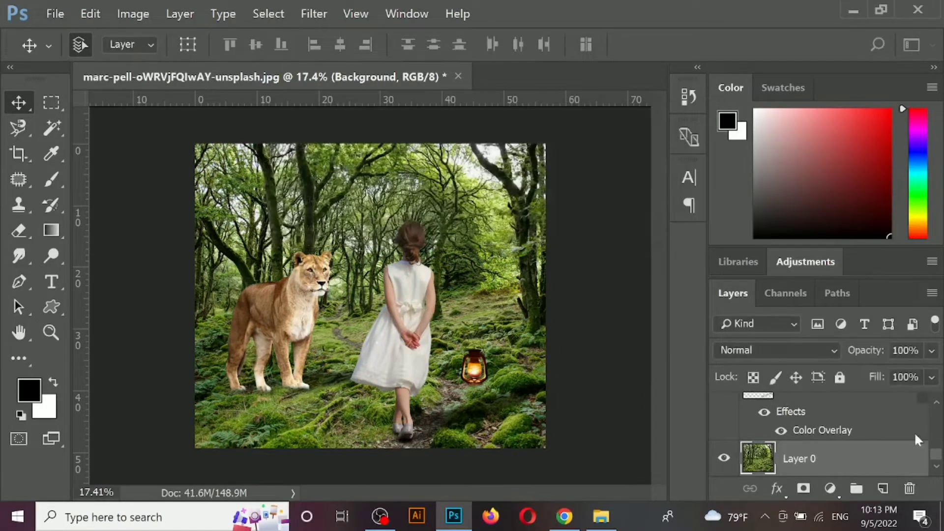
- Add a Hue/Saturation adjustment layer directly above the forest with hue -20, saturation -11 and lightness -49
click(830, 488)
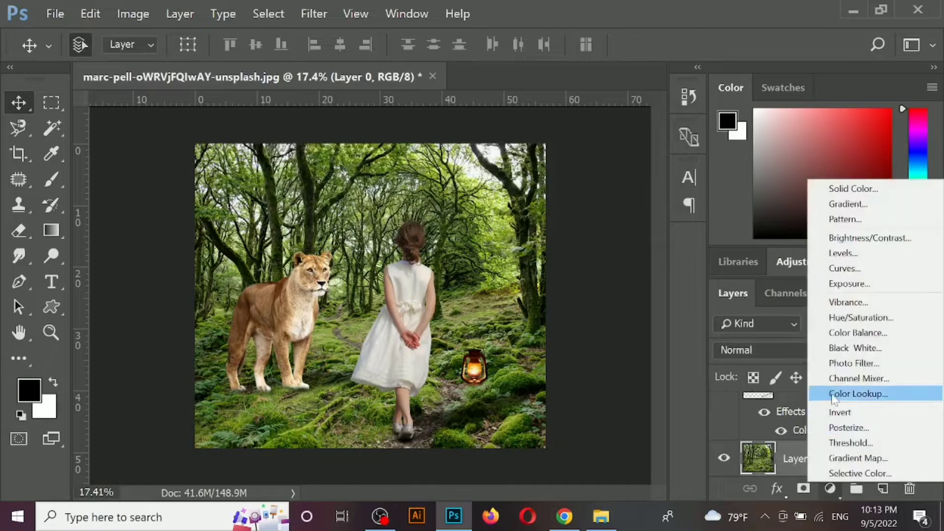
click(851, 322)
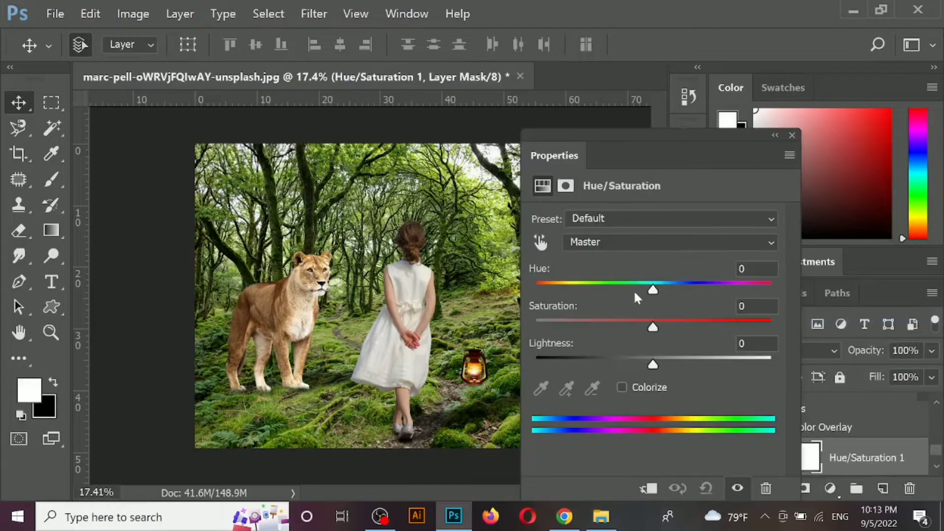
drag(653, 289, 644, 292)
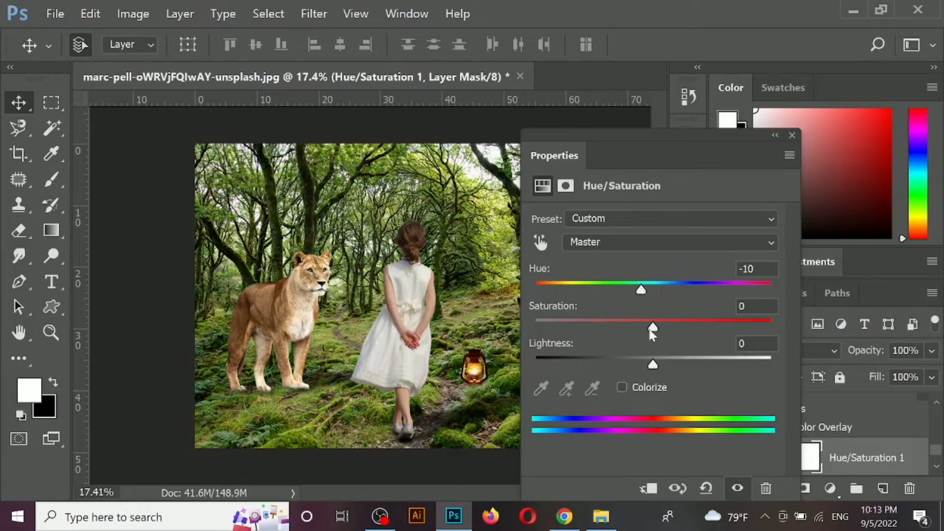
drag(649, 369, 596, 368)
mouse_move(635, 294)
mouse_down()
mouse_move(651, 291)
mouse_move(621, 297)
mouse_up()
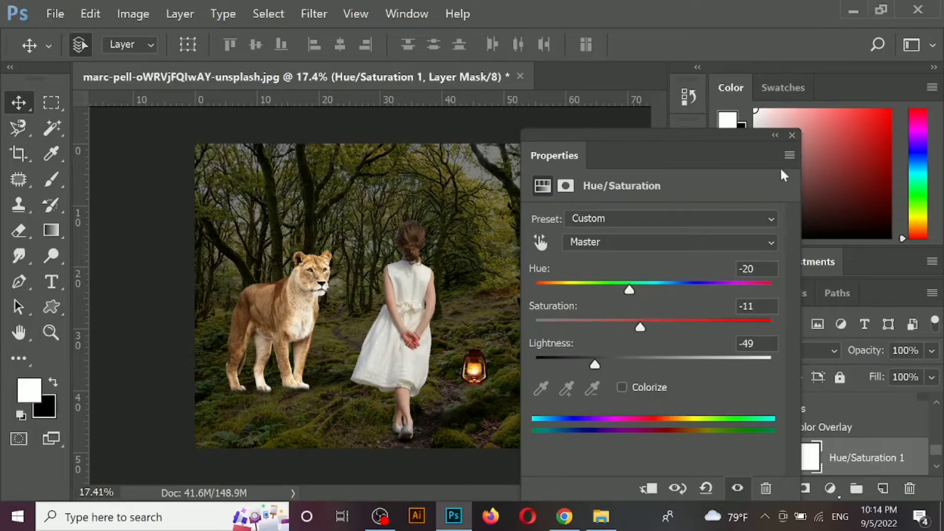
click(791, 134)
- Apply Levels to the Hue/Saturation adjustment's mask with black input 27 and midtone 1.33
key(alt+i)
key(a)
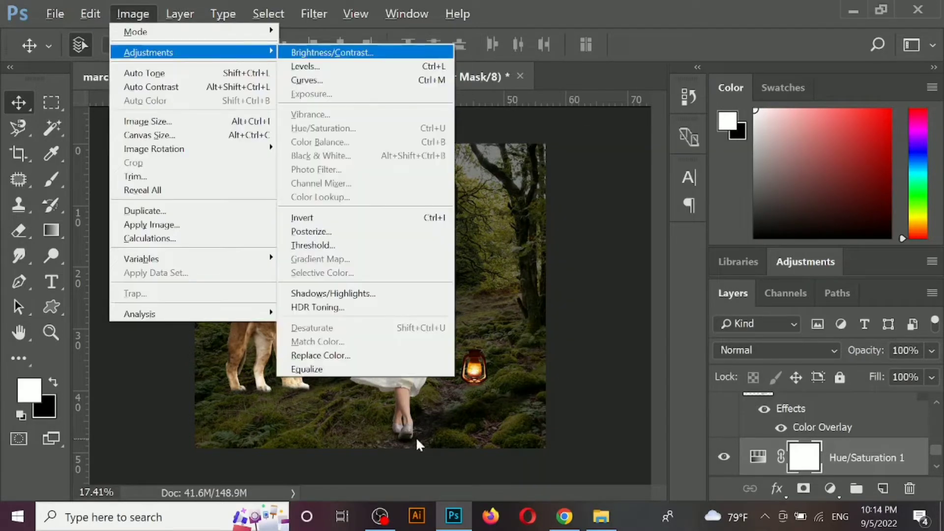
click(379, 66)
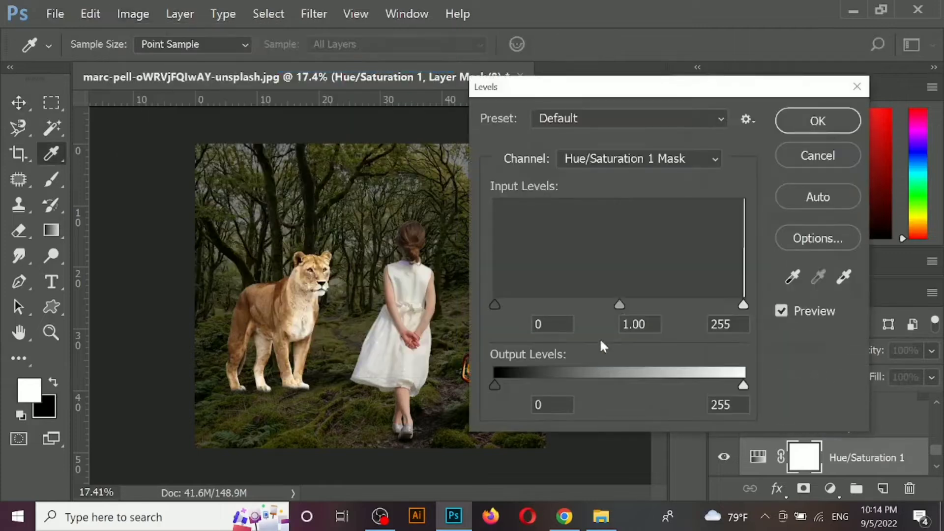
drag(619, 305, 594, 305)
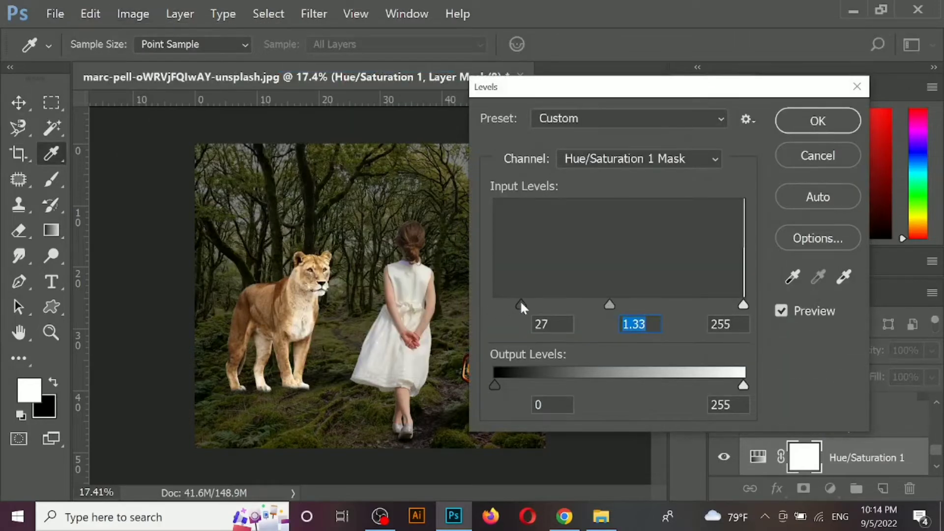
drag(521, 302, 521, 302)
click(820, 123)
click(359, 319)
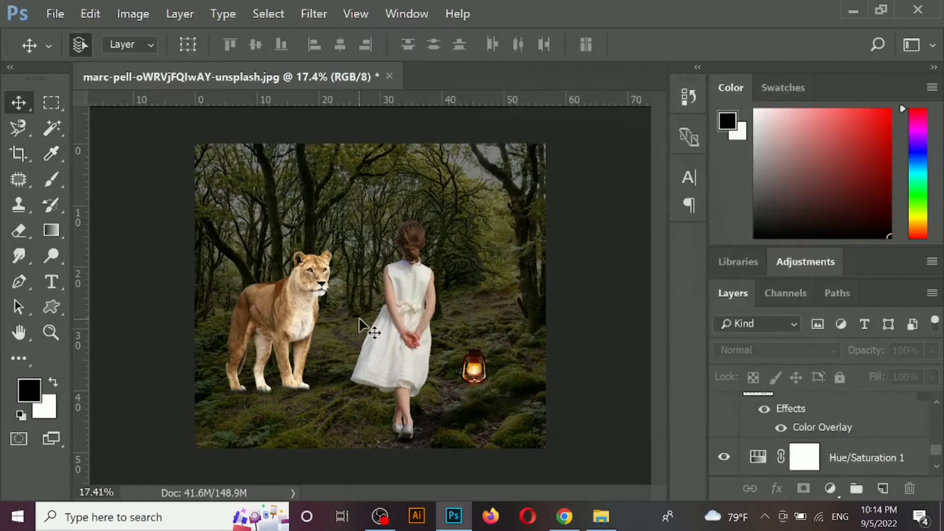
- Darken the girl with Curves by mapping input 123 to output 102
click(400, 299)
key(ctrl+m)
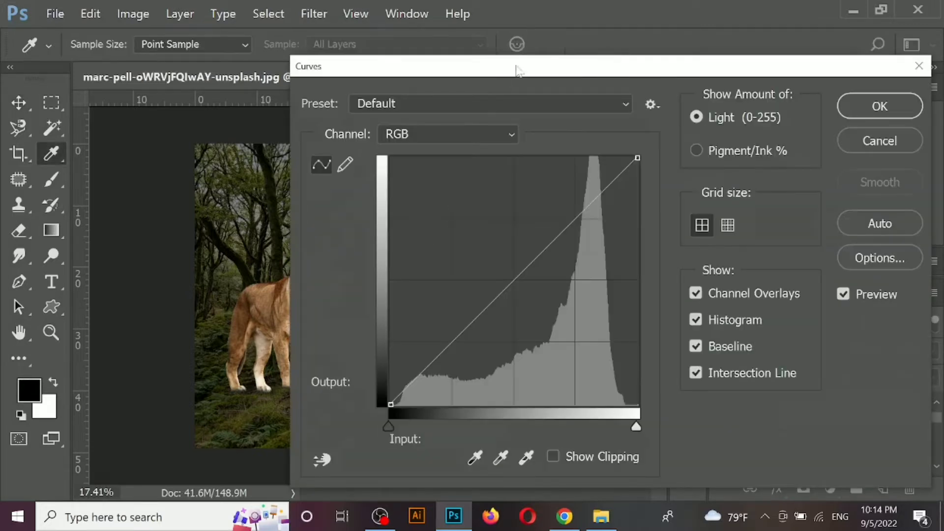
drag(516, 72, 711, 80)
drag(692, 310, 704, 318)
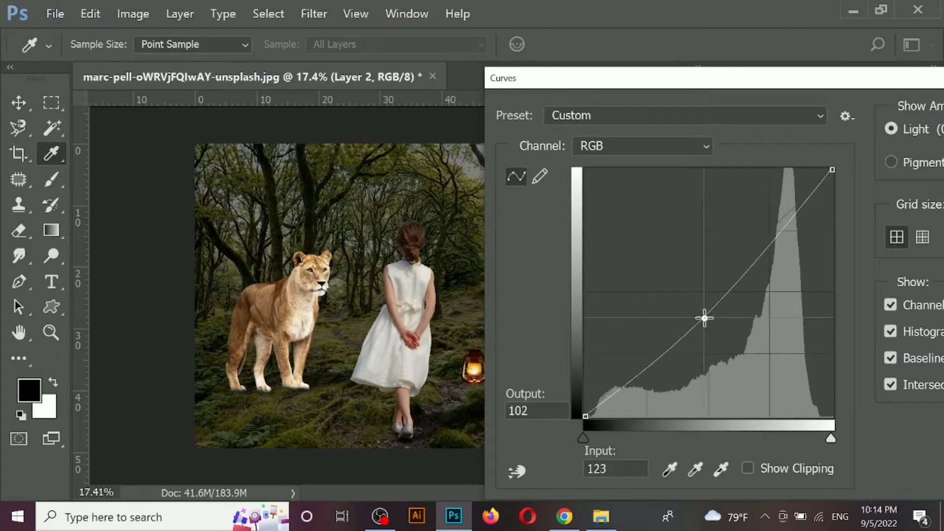
drag(811, 84, 611, 83)
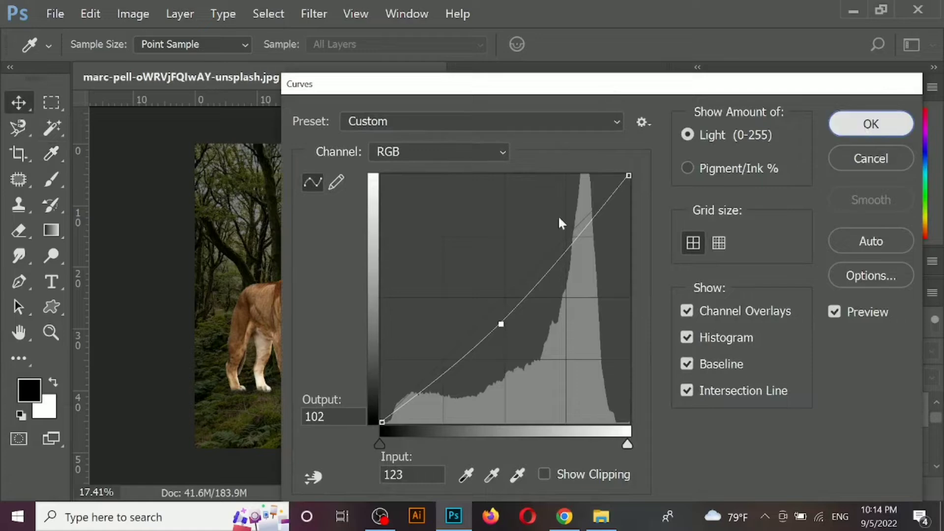
key(Return)
- Darken the lioness with Curves by mapping input 144 to output 115
click(305, 301)
key(ctrl+m)
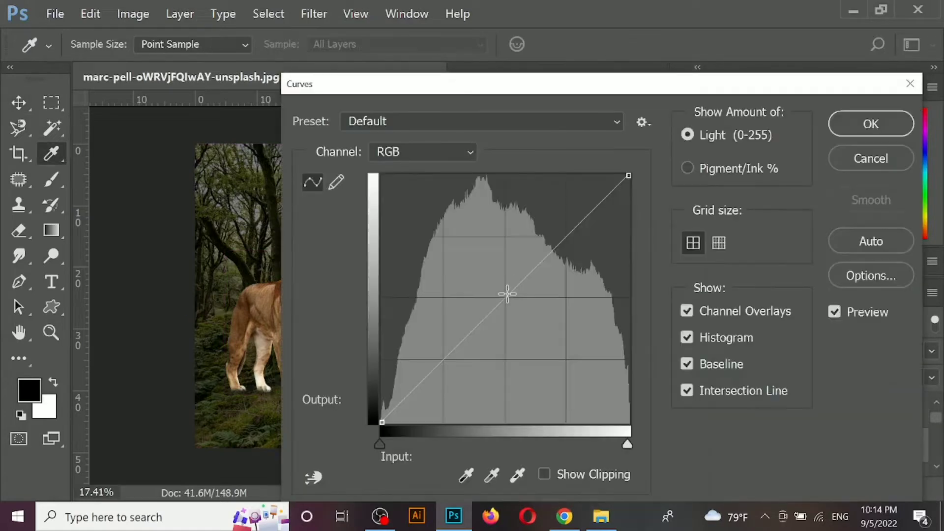
drag(507, 297, 520, 309)
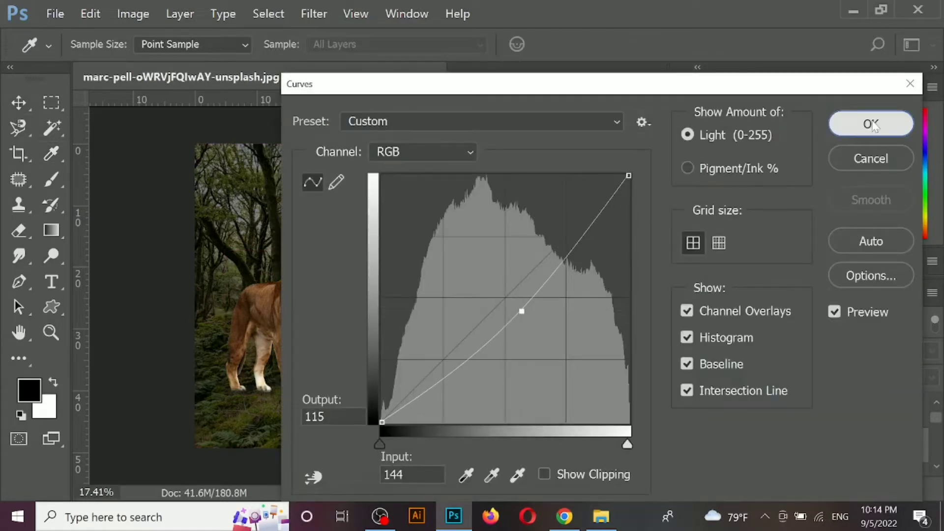
click(870, 124)
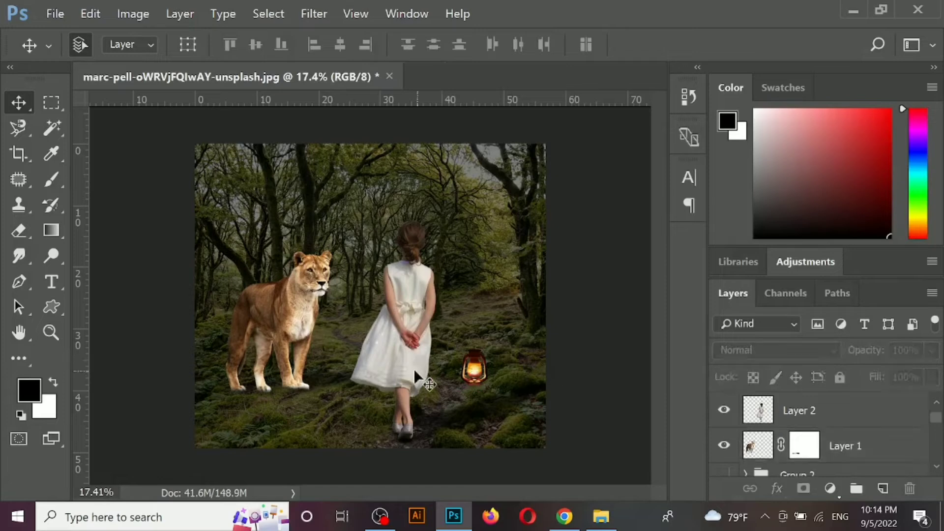
- Hide the Hue/Saturation adjustment layer above the forest
click(337, 400)
click(724, 423)
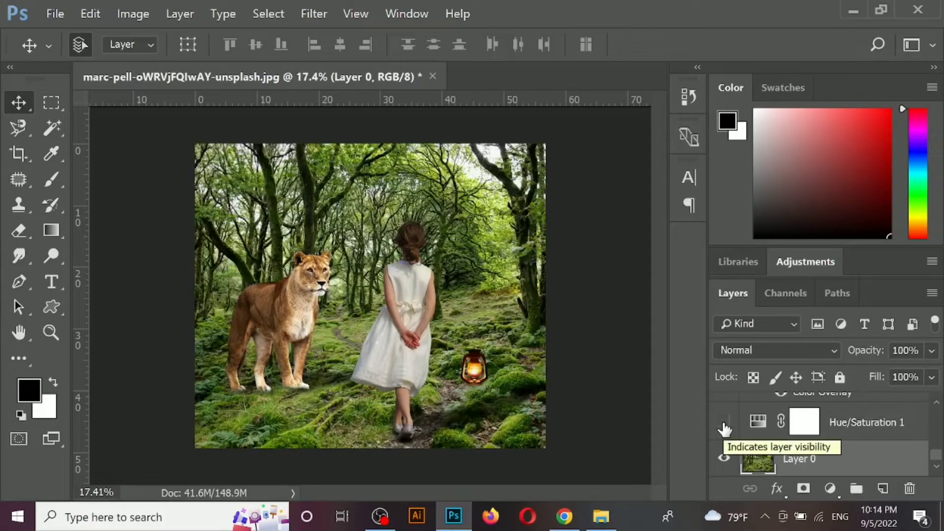
- Adjust the girl's Hue/Saturation to hue +7 and saturation -7
click(428, 317)
key(ctrl+u)
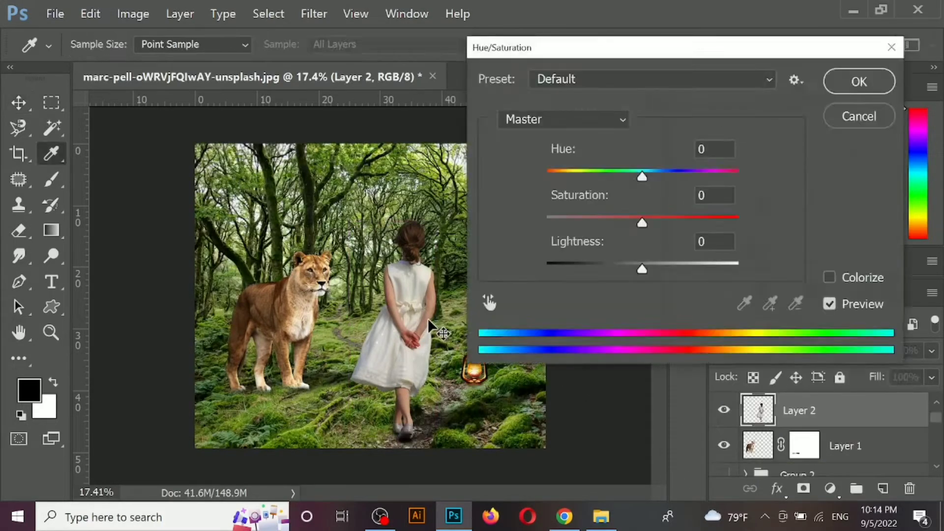
drag(642, 173, 650, 180)
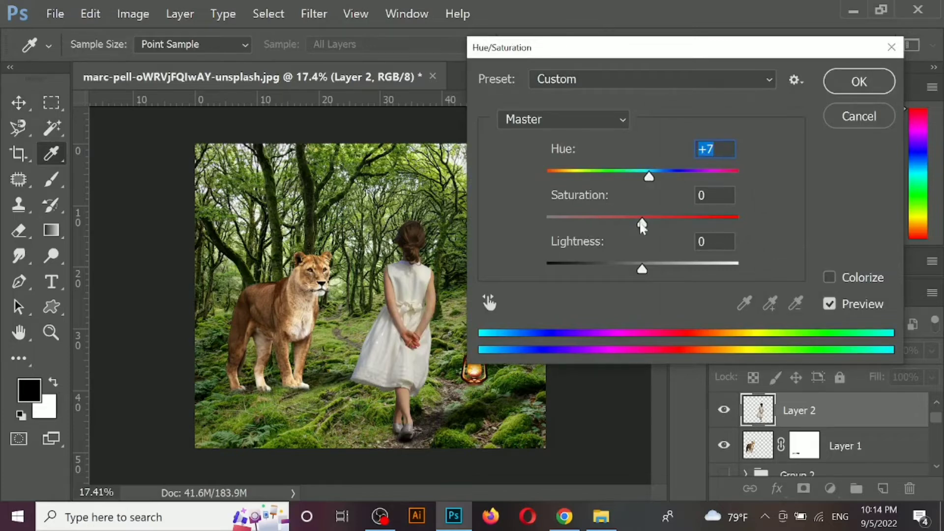
drag(642, 226, 622, 225)
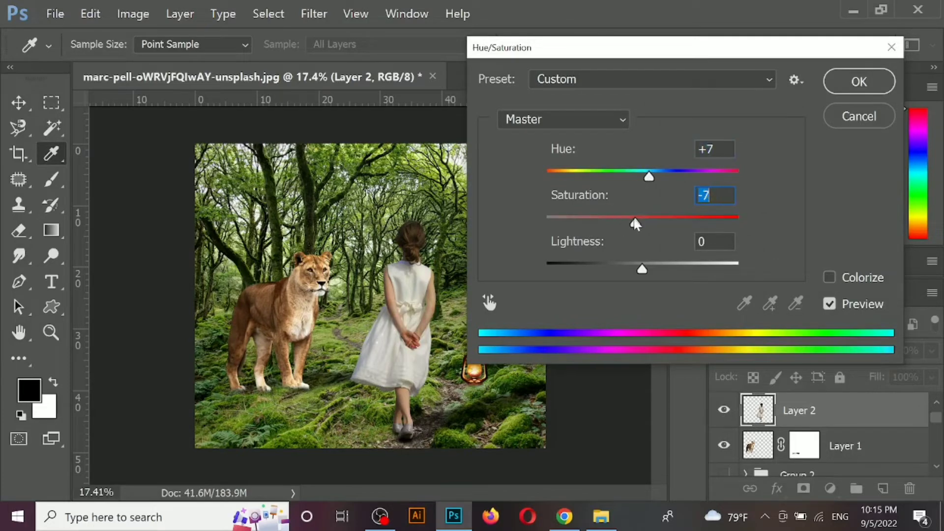
click(859, 81)
- Shift the lioness's hue to +5 with a Hue/Saturation adjustment
click(306, 289)
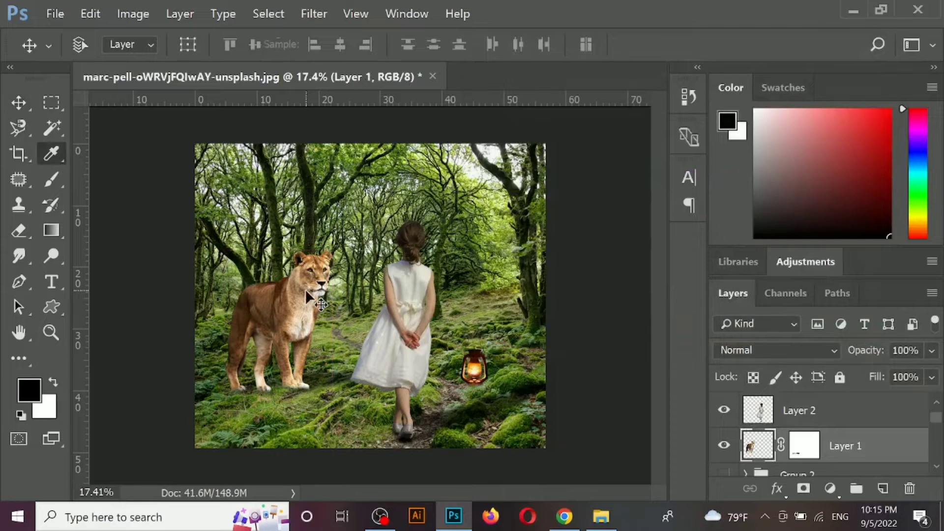
key(ctrl+u)
drag(644, 176, 647, 174)
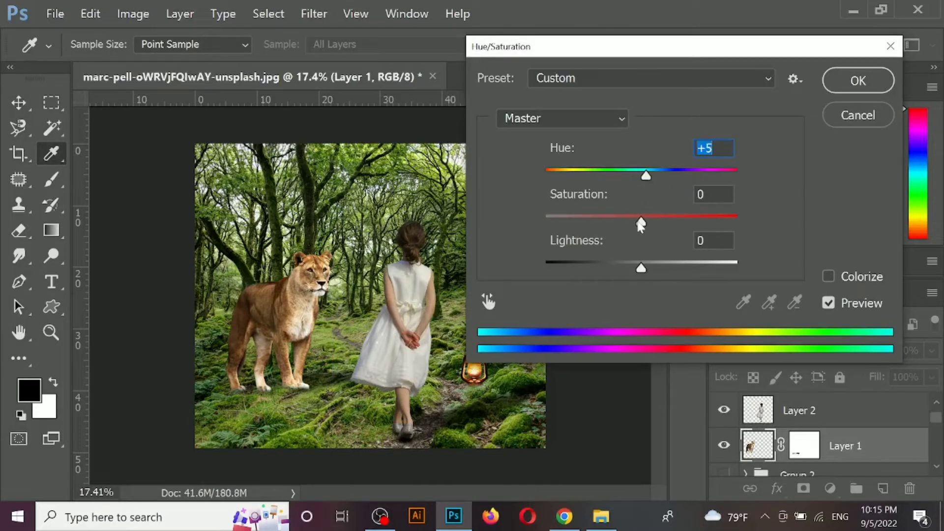
drag(641, 225, 642, 225)
click(858, 81)
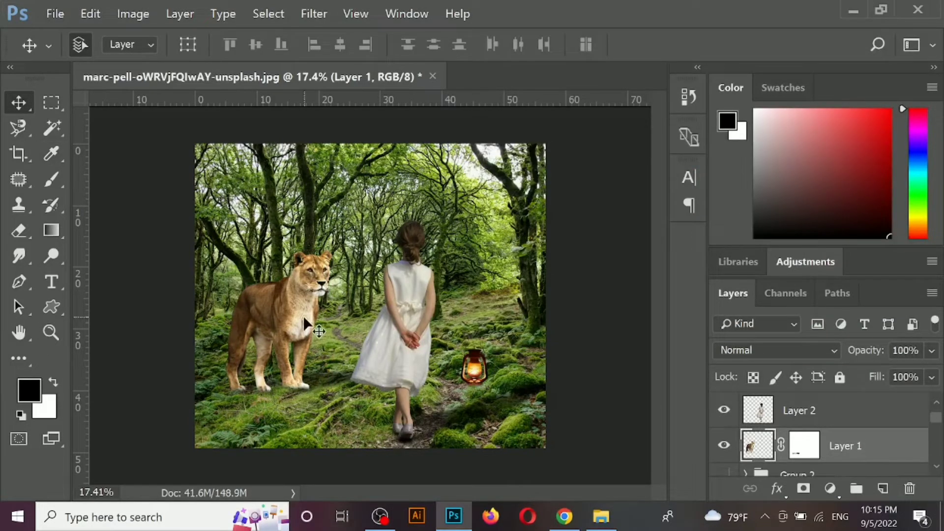
- Start a Selective Color adjustment on the lioness and set Black to +12% for the Blacks
key(alt+i)
key(j)
key(s)
click(634, 88)
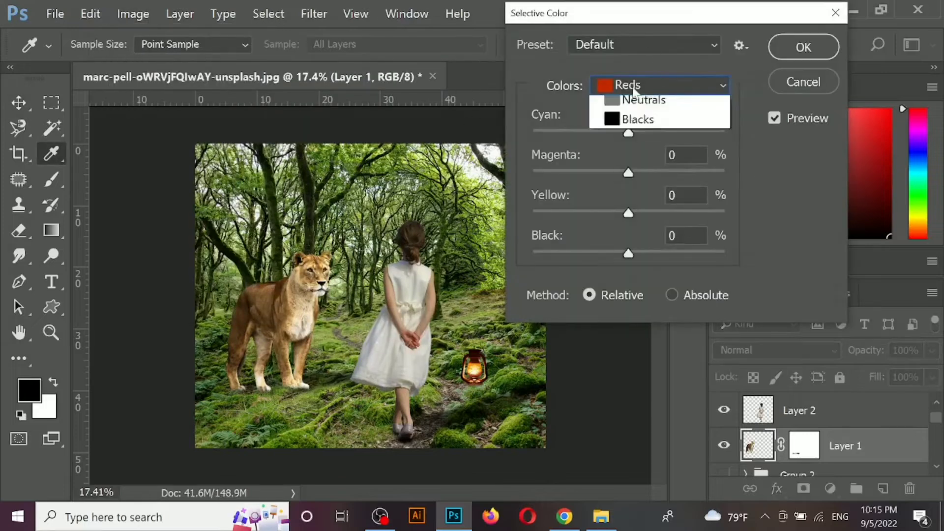
click(615, 261)
drag(628, 254, 638, 256)
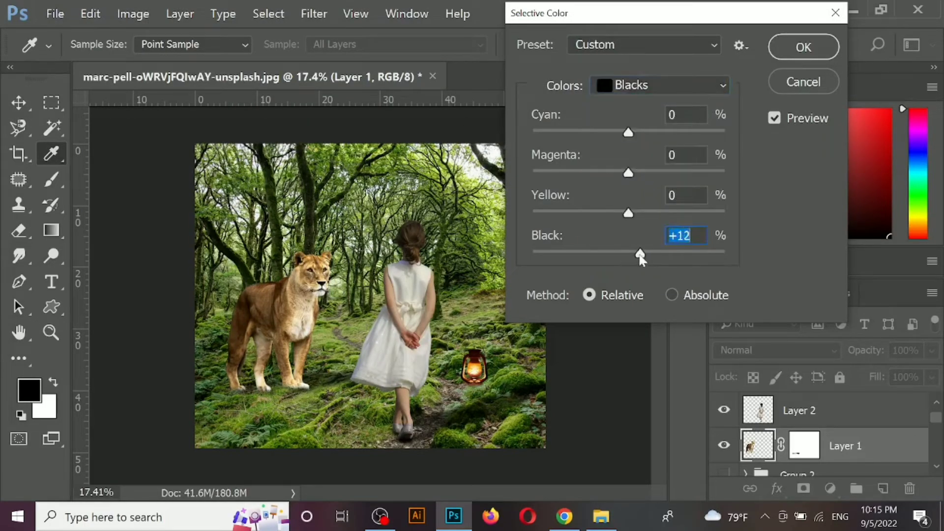
- Set Yellow to -27% for the lioness's Yellows and raise Cyan for its Greens in Selective Color
click(628, 93)
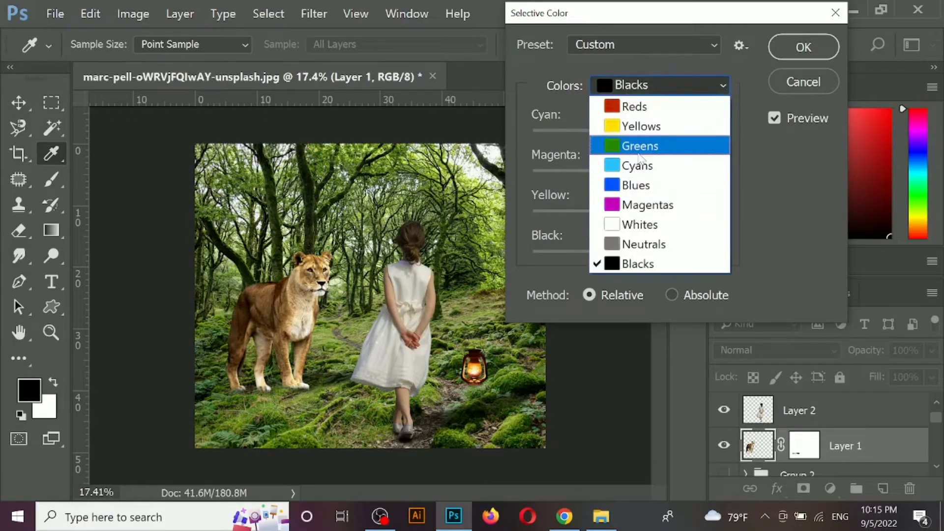
click(648, 125)
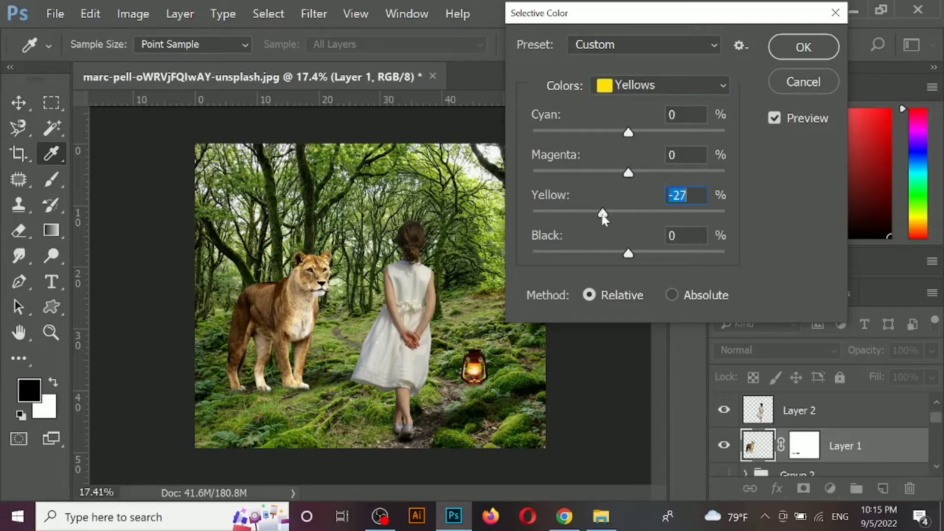
click(636, 94)
click(634, 145)
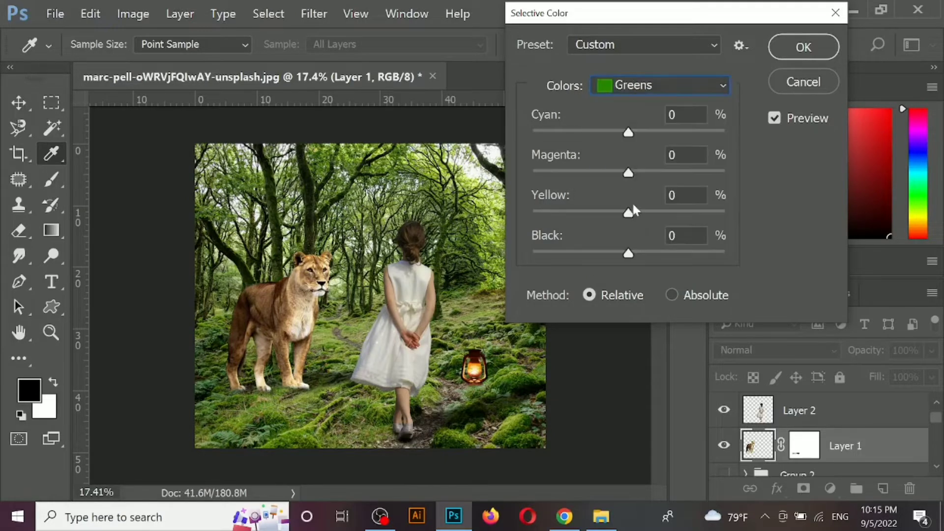
drag(628, 132, 655, 135)
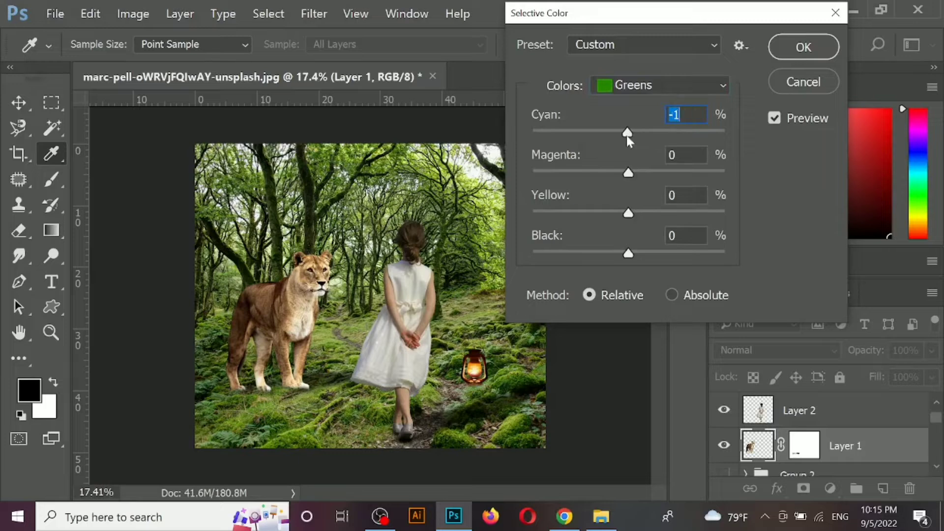
click(822, 56)
- Add a Photo Filter adjustment above the girl's layer using Warming Filter (85) at 37% density
click(406, 368)
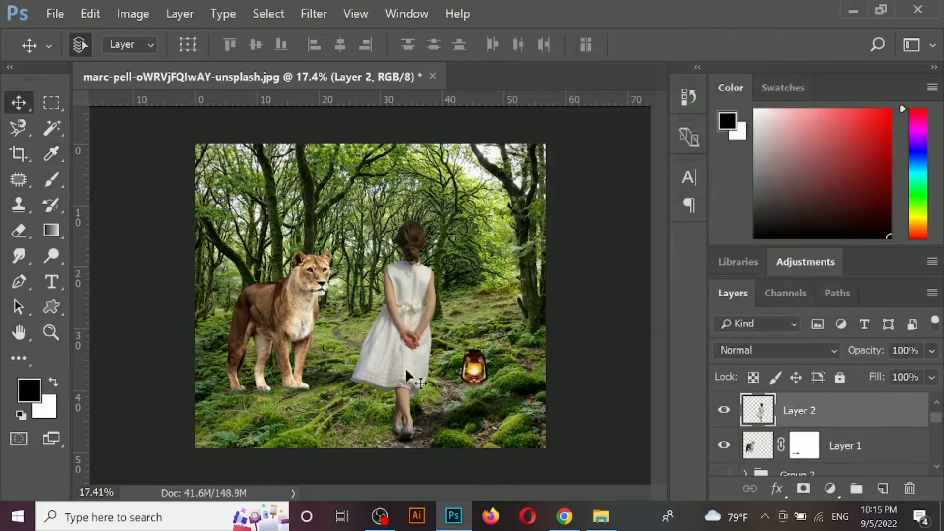
click(830, 488)
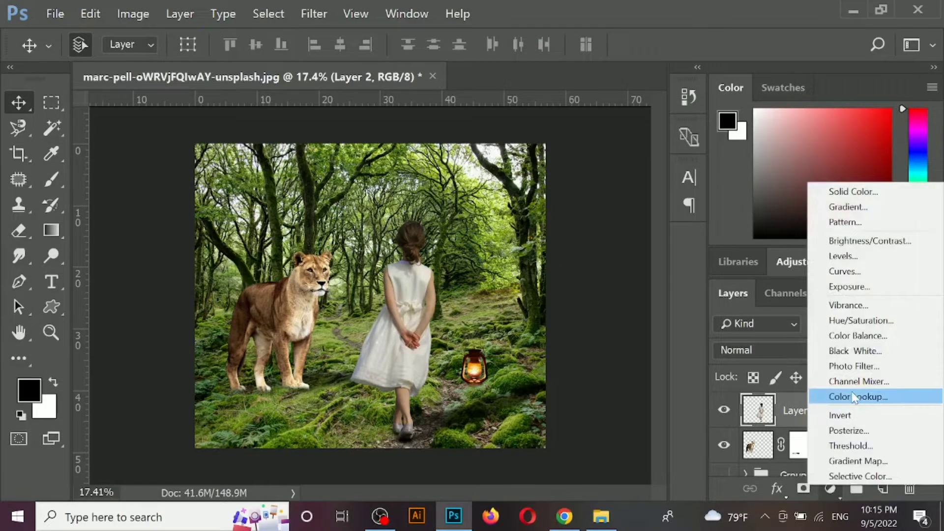
click(855, 366)
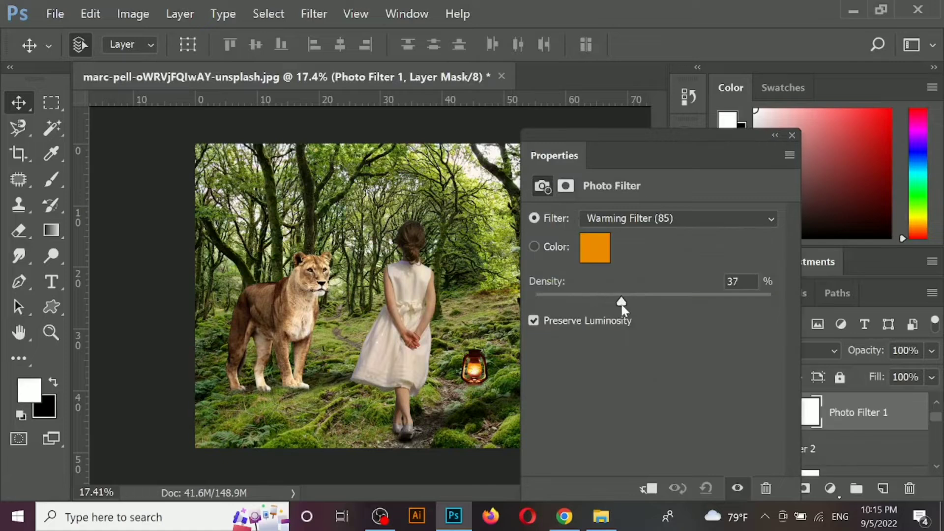
click(791, 136)
- Add a Photo Filter adjustment above the lioness's layer using Warming Filter (85) at 39% density
click(836, 467)
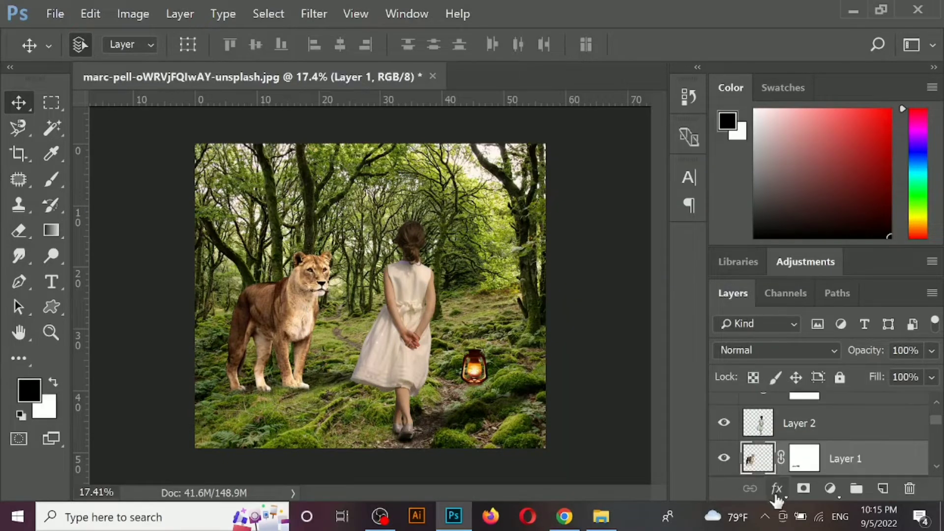
click(830, 488)
click(855, 368)
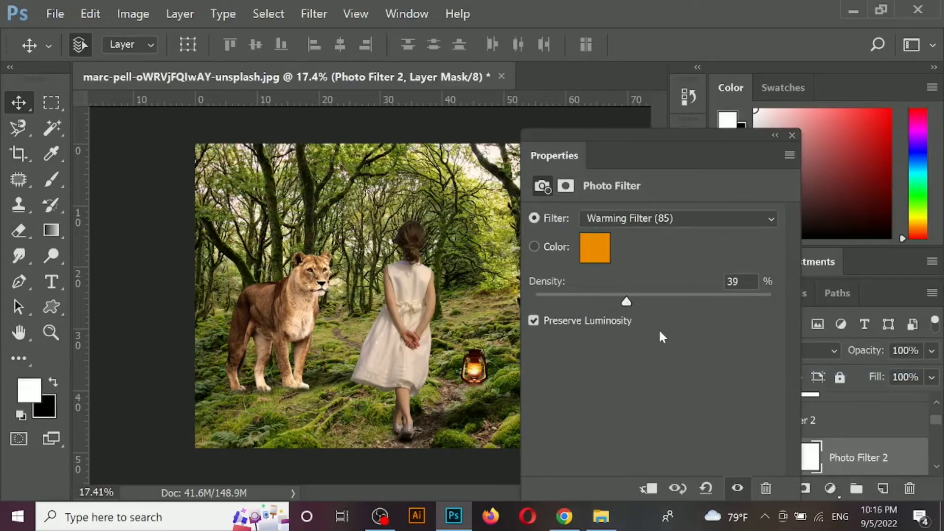
click(792, 135)
- Create a new layer above all others and fill the whole canvas with black
click(553, 364)
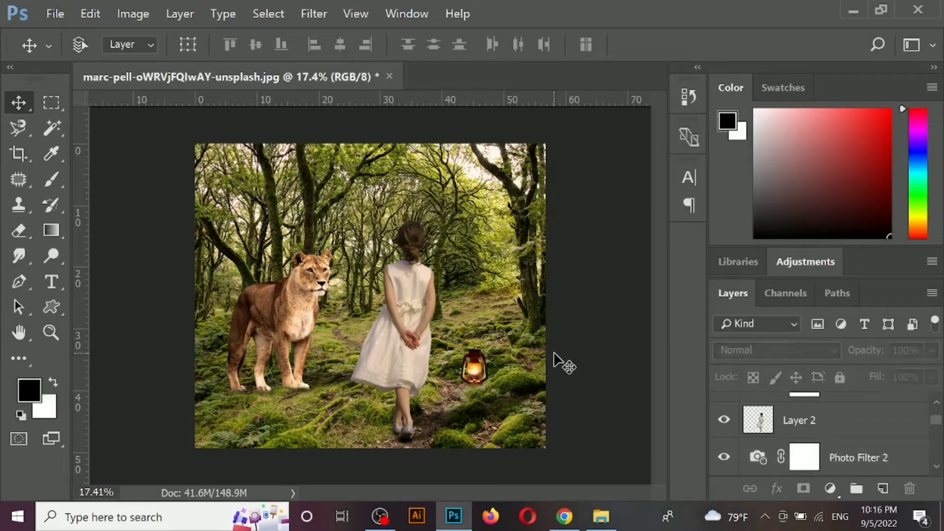
key(ctrl+shift+n)
key(Return)
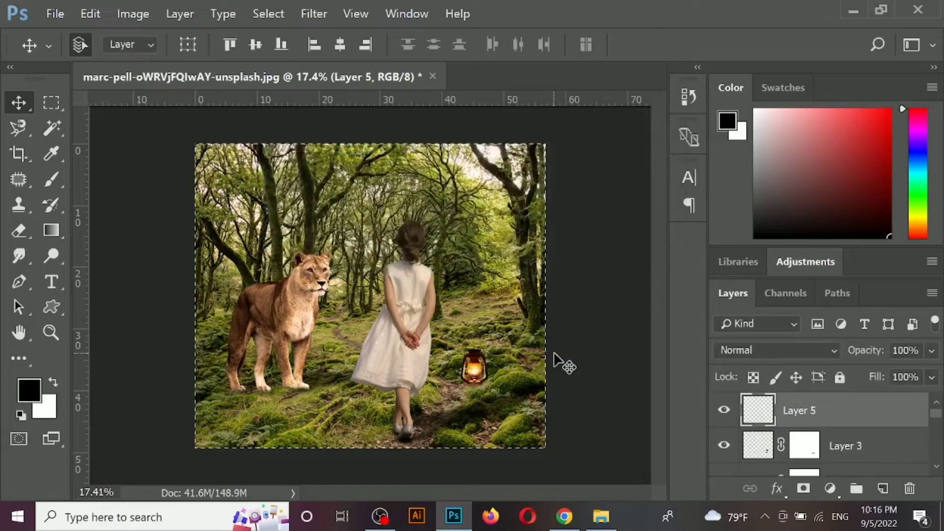
key(alt+BackSpace)
key(ctrl+d)
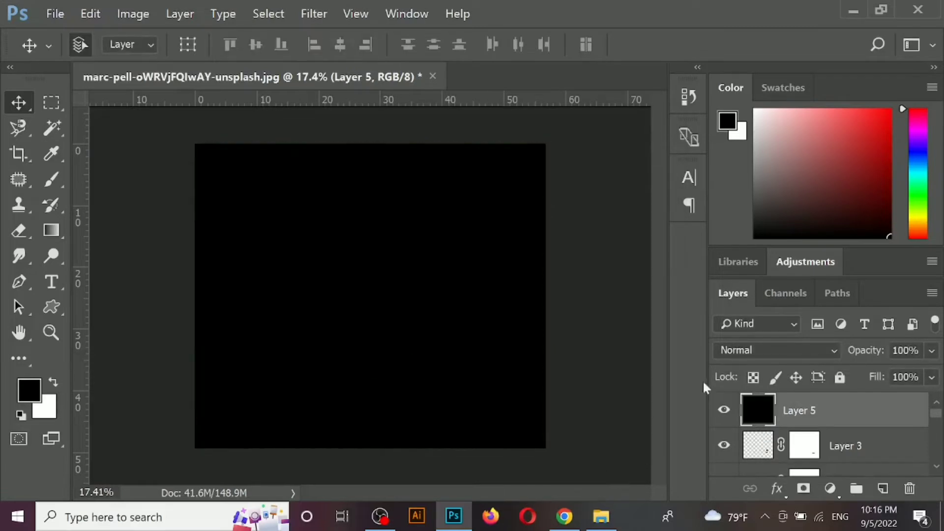
- Try out blend modes such as Screen, Soft Light, Hard Mix and Hue on the black layer
click(777, 350)
click(749, 6)
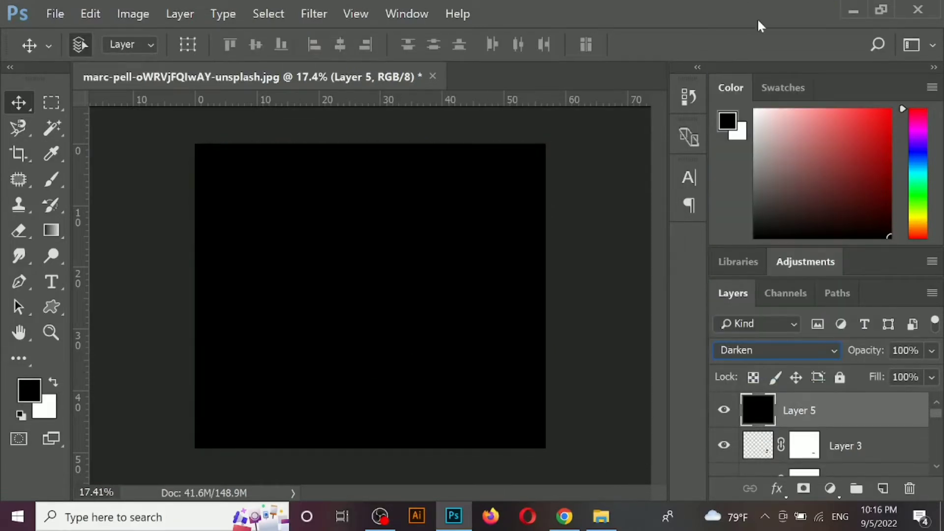
key(Down)
key(Down)
key(Down)
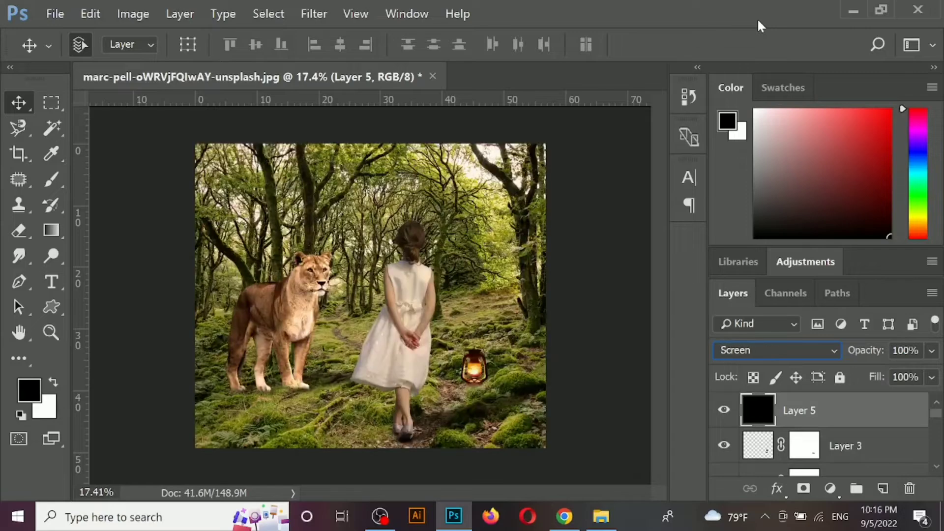
key(Down)
key(Down)
key(Down)
key(Down)
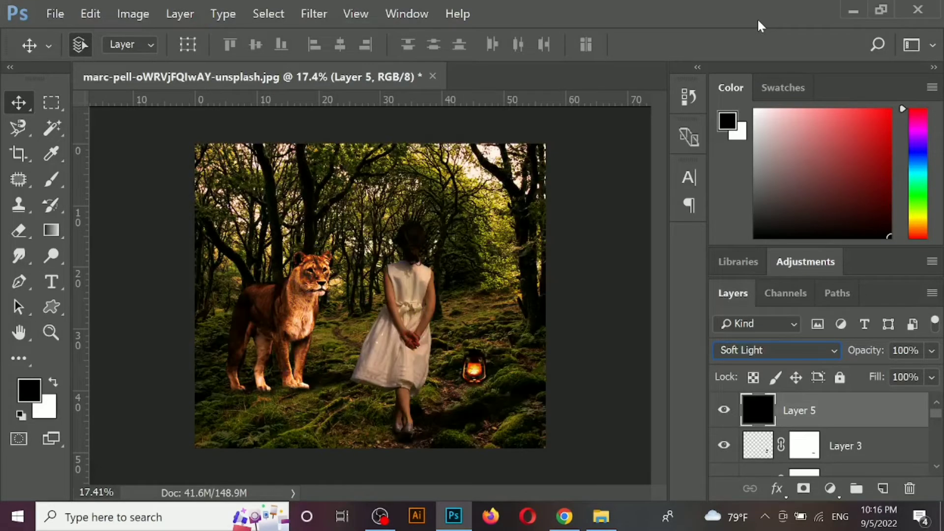
key(Down)
key(Down)
key(Down)
key(Down)
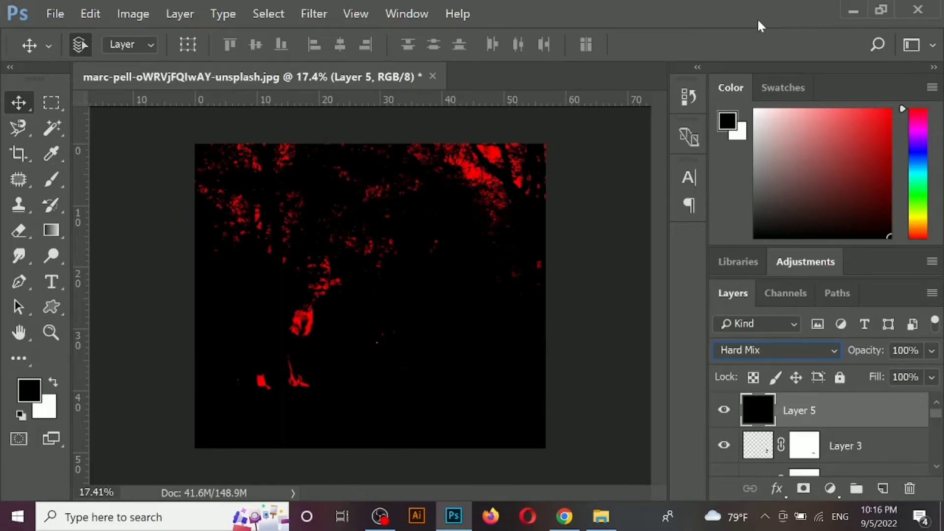
key(Down)
key(Down)
key(Down)
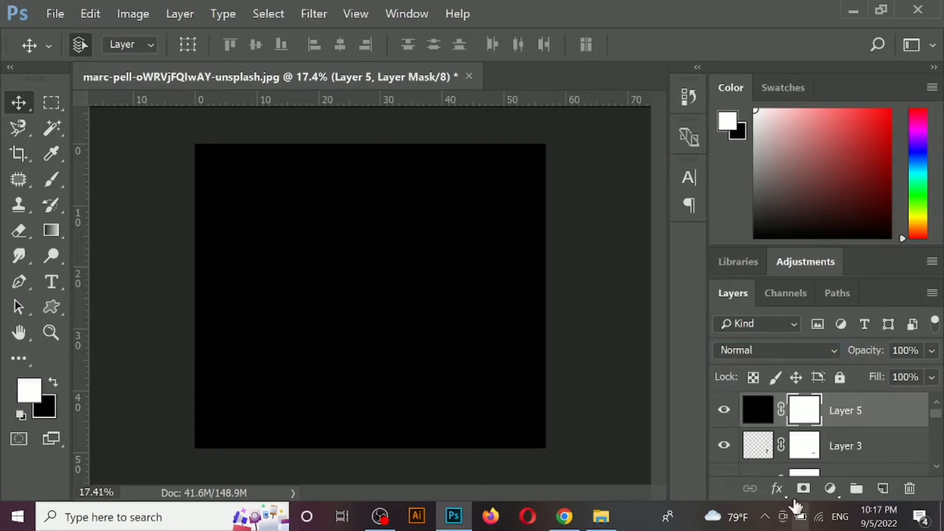
- Add a mask to the black layer and reveal the scene's centre with a soft 2600 px black brush
key(b)
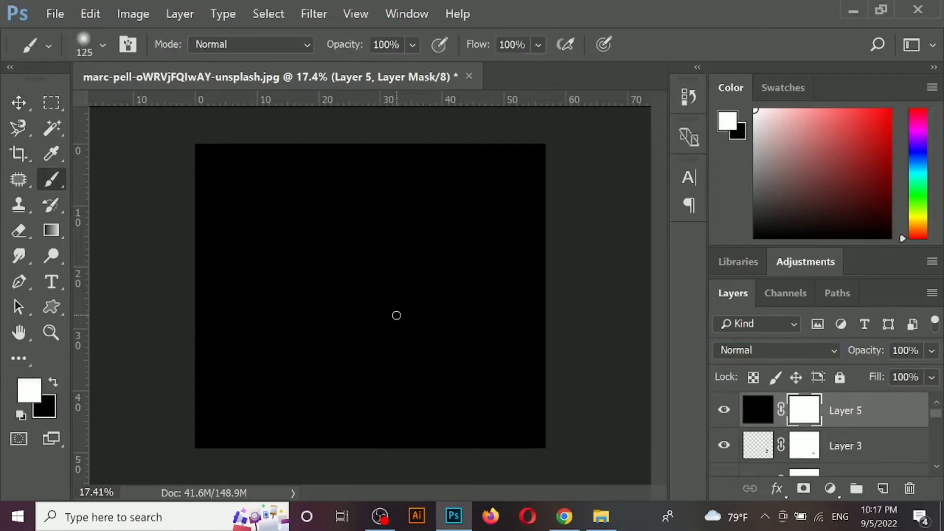
key(bracketright)
key(bracketright)
key(bracketright)
key(bracketright)
key(bracketright)
key(bracketright)
key(bracketright)
key(bracketright)
key(bracketright)
key(bracketright)
key(bracketright)
key(bracketright)
key(bracketright)
key(bracketright)
key(bracketright)
key(bracketright)
key(bracketright)
key(bracketright)
key(bracketright)
key(bracketright)
key(bracketright)
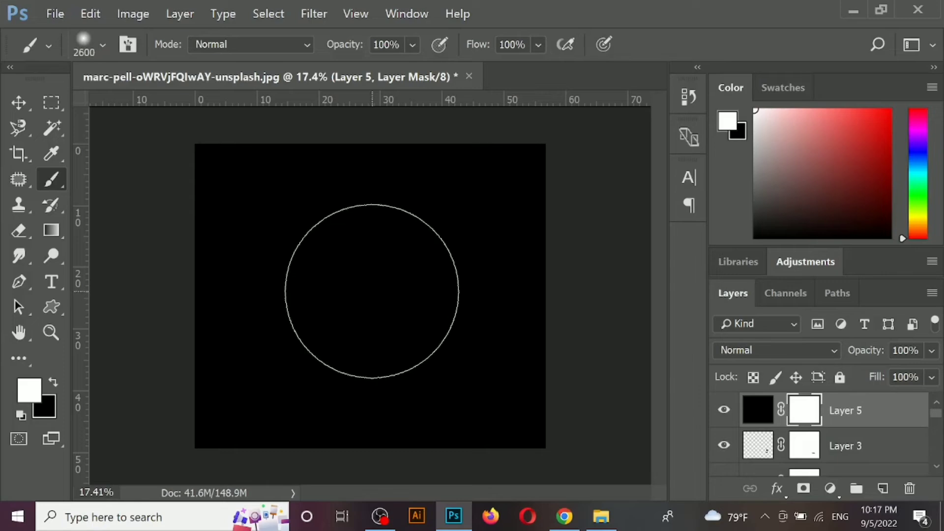
key(x)
click(372, 291)
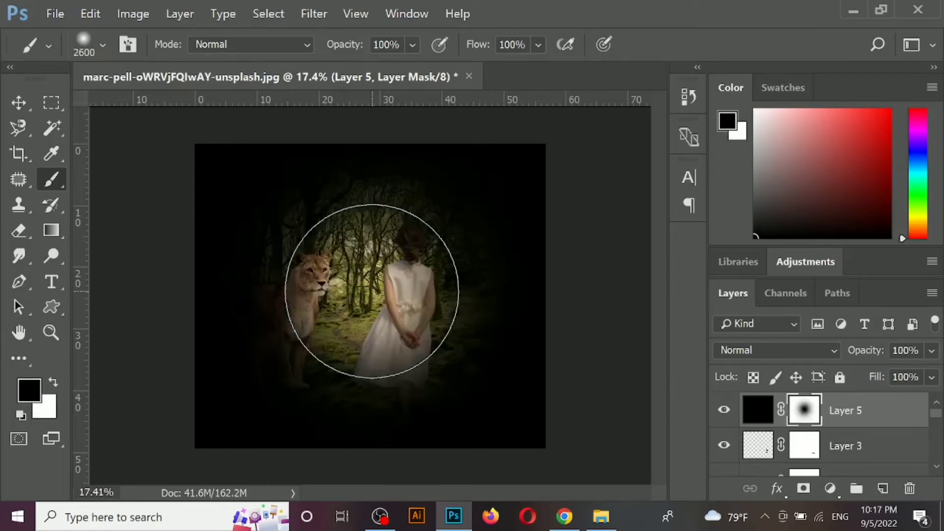
- Reveal the lioness, the girl and the lamp on the black layer's mask with black brush dabs at 35% opacity
click(412, 45)
drag(382, 74, 353, 73)
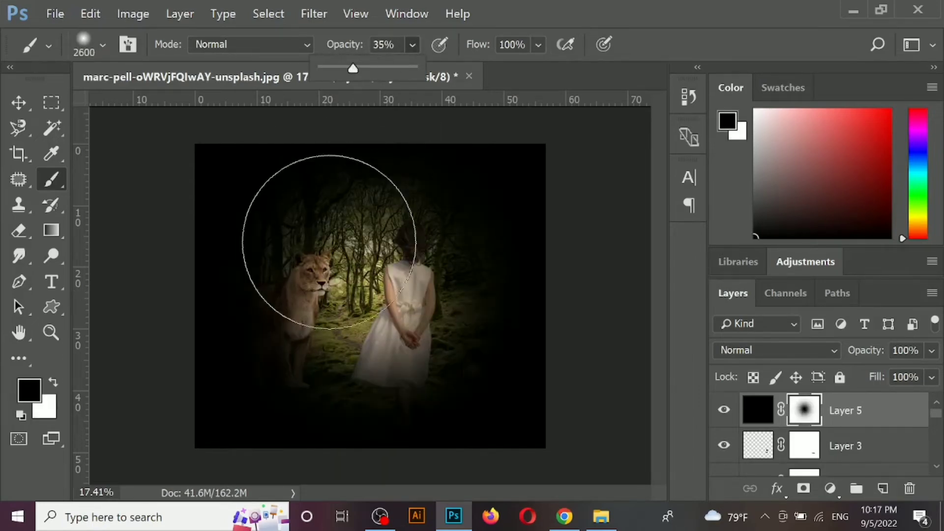
click(316, 300)
click(307, 308)
click(421, 333)
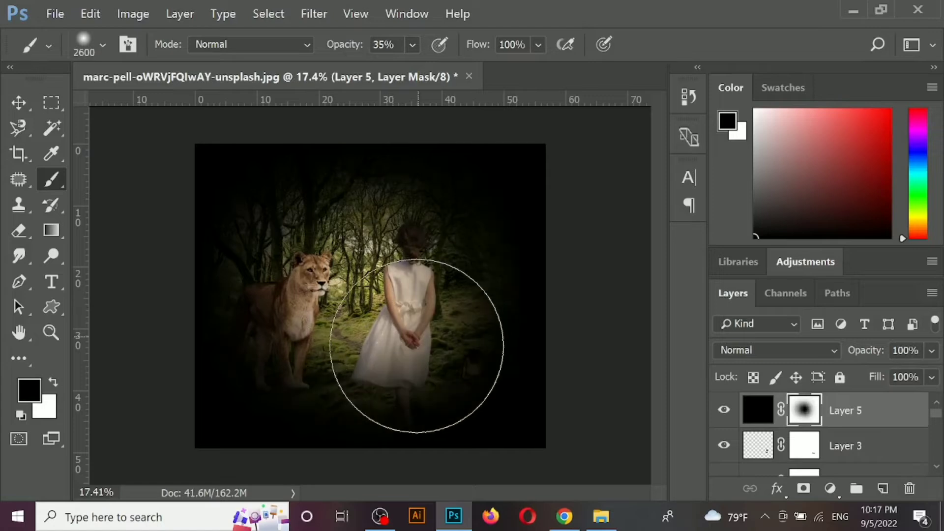
click(421, 356)
click(351, 265)
click(312, 253)
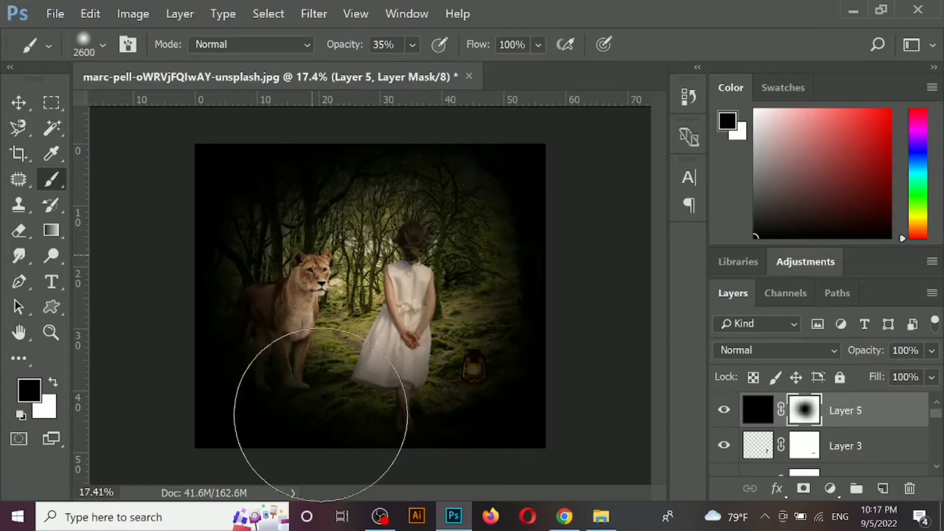
click(311, 333)
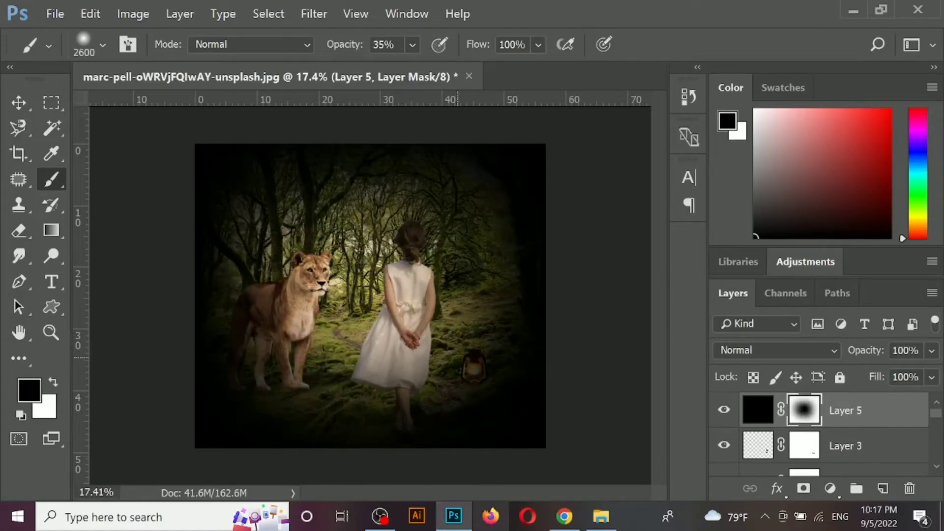
click(457, 360)
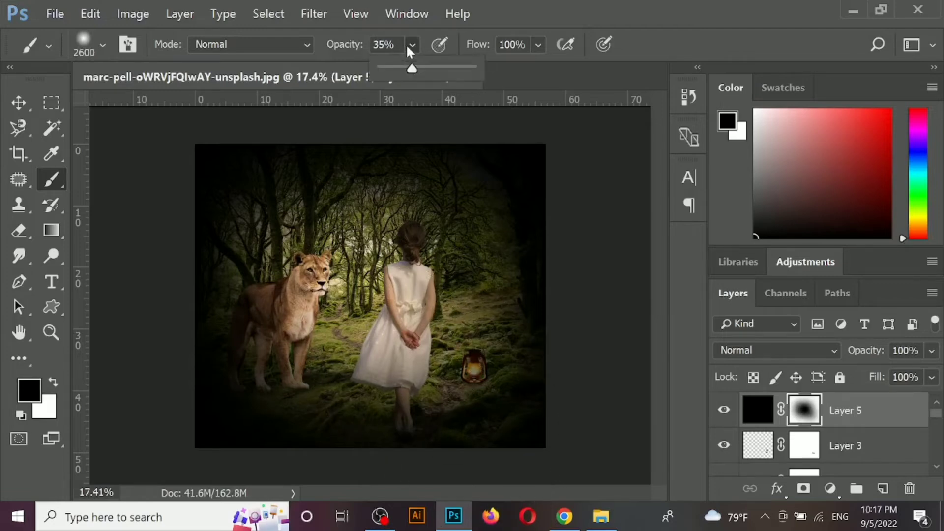
- Refine the vignette mask with a 5% opacity brush, using black to lighten and white to darken the scene
drag(403, 67, 382, 67)
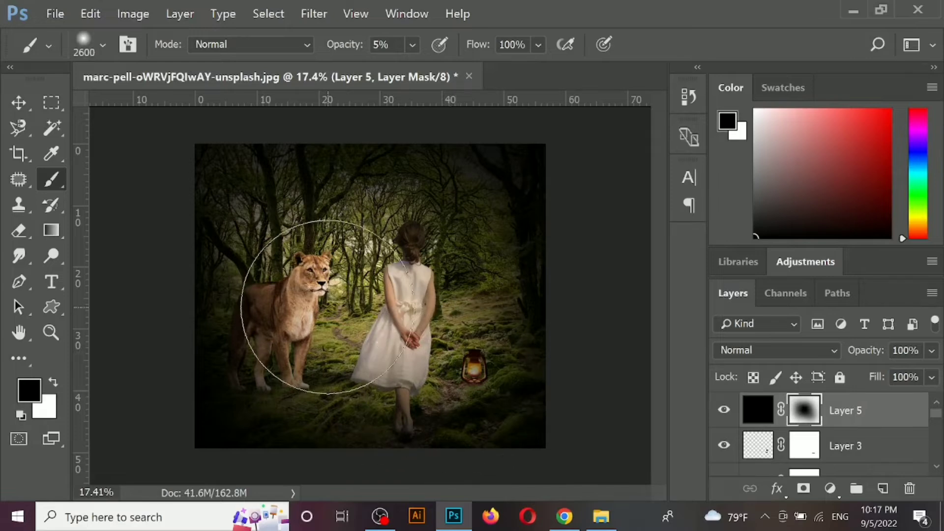
key(x)
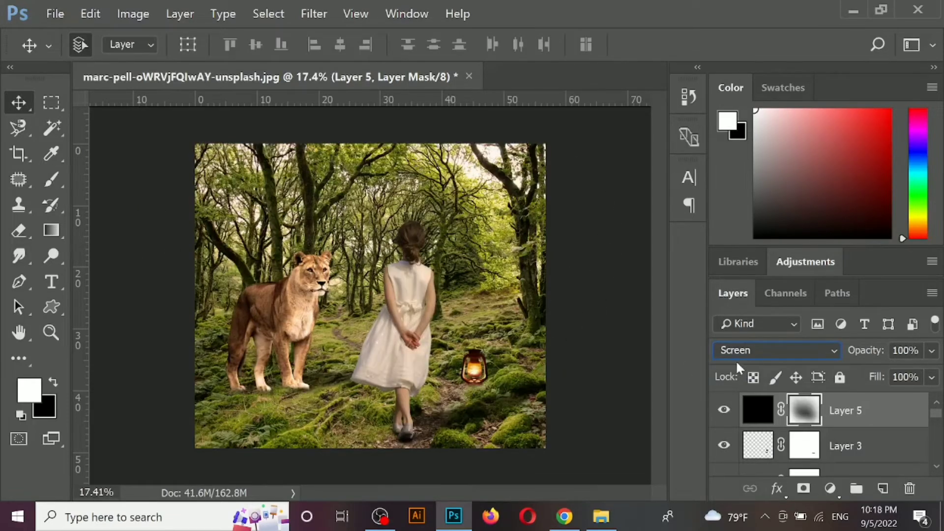
click(745, 351)
click(785, 6)
click(561, 345)
- Reduce the black vignette layer's opacity to 80%
click(932, 352)
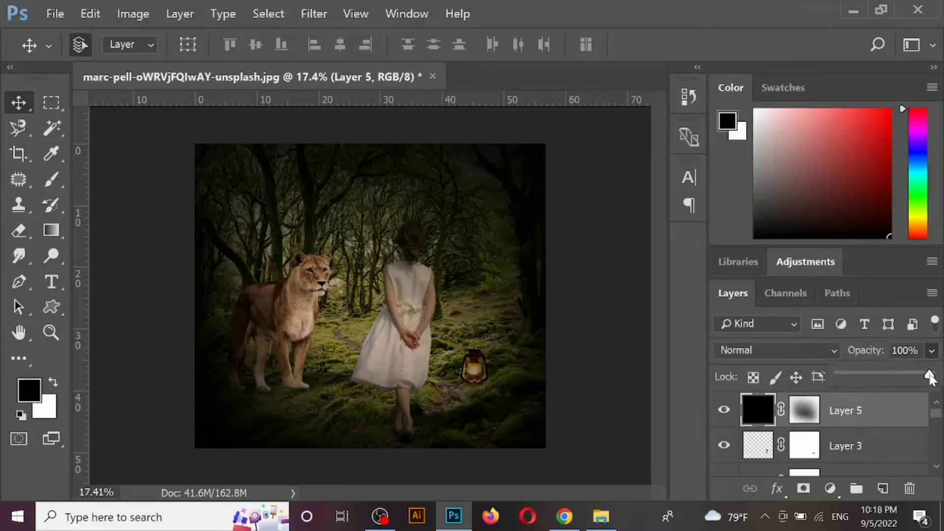
drag(932, 374, 913, 376)
click(597, 370)
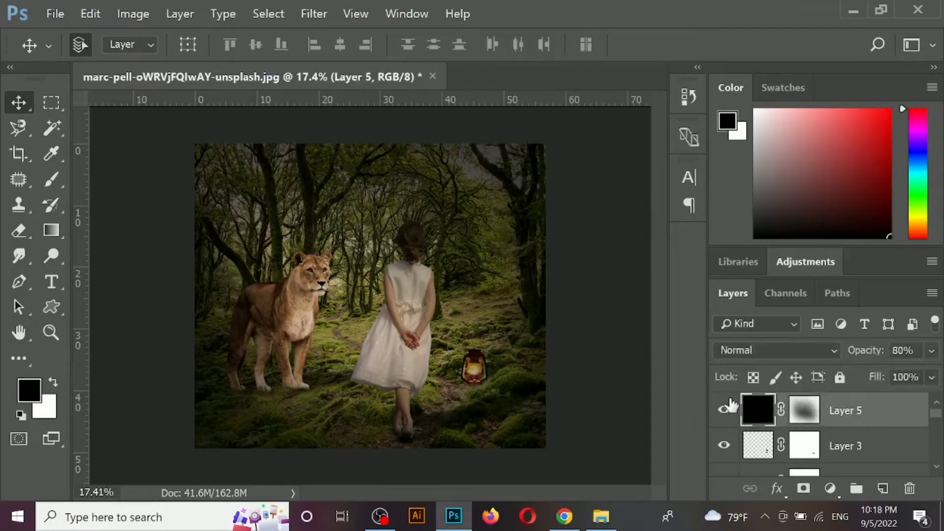
- Hide the black vignette layer and add a new empty layer directly above the oil lamp's layer
scroll(399, 370, up, 2)
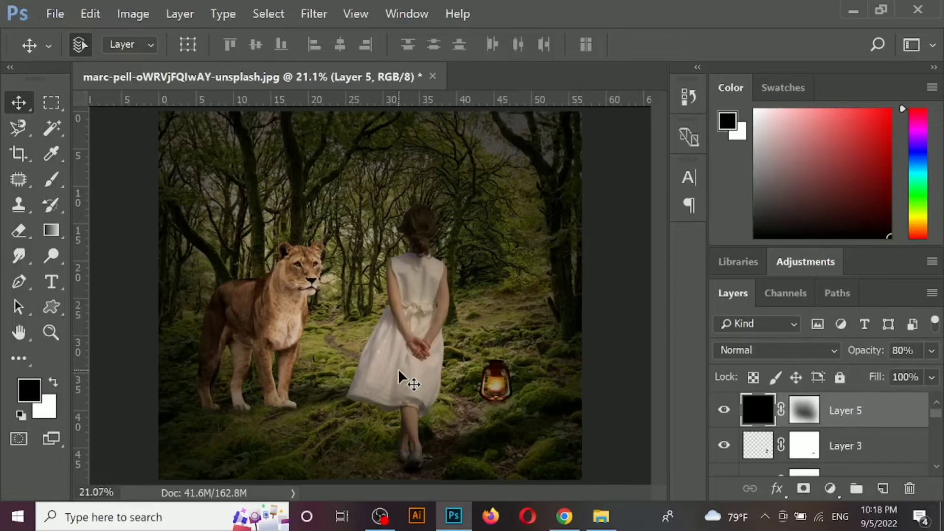
click(724, 410)
click(500, 379)
scroll(509, 414, up, 6)
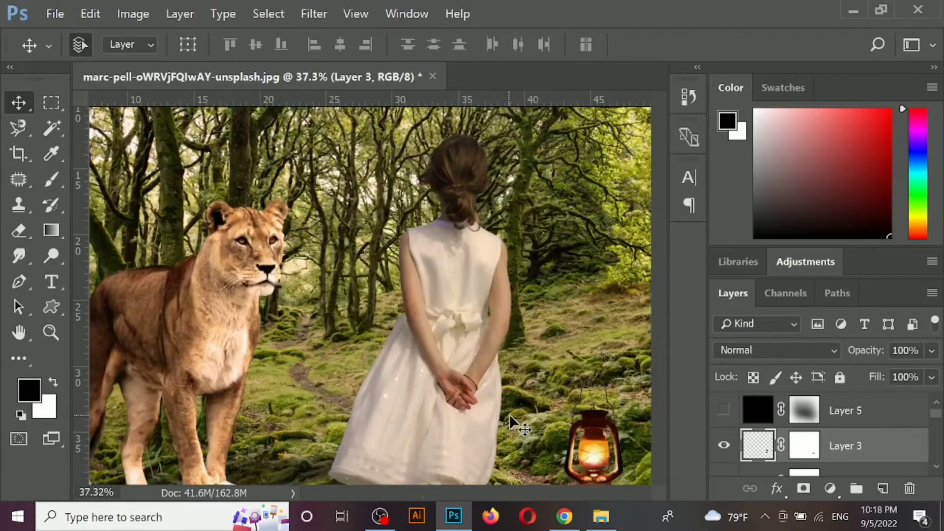
drag(509, 414, 394, 269)
key(ctrl+shift+n)
key(Return)
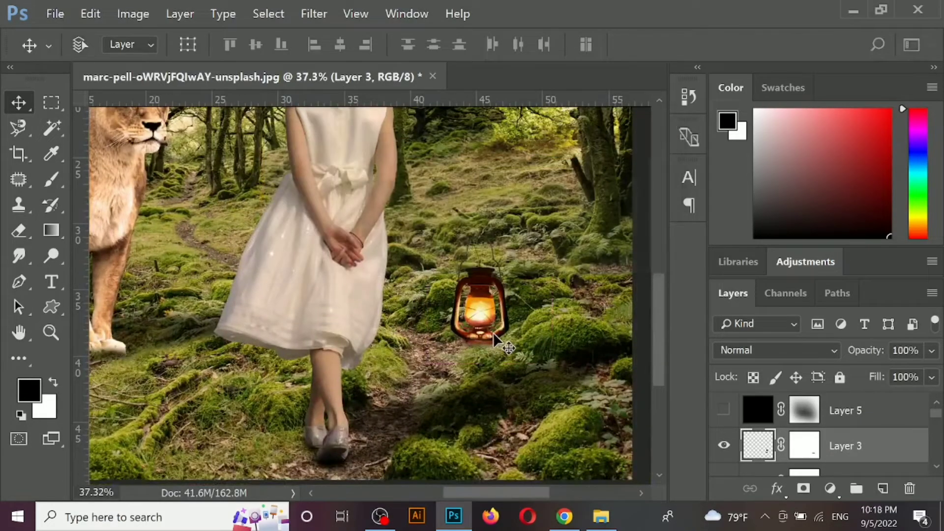
- Set the foreground colour to a light yellow sampled from the oil lamp's flame
click(39, 391)
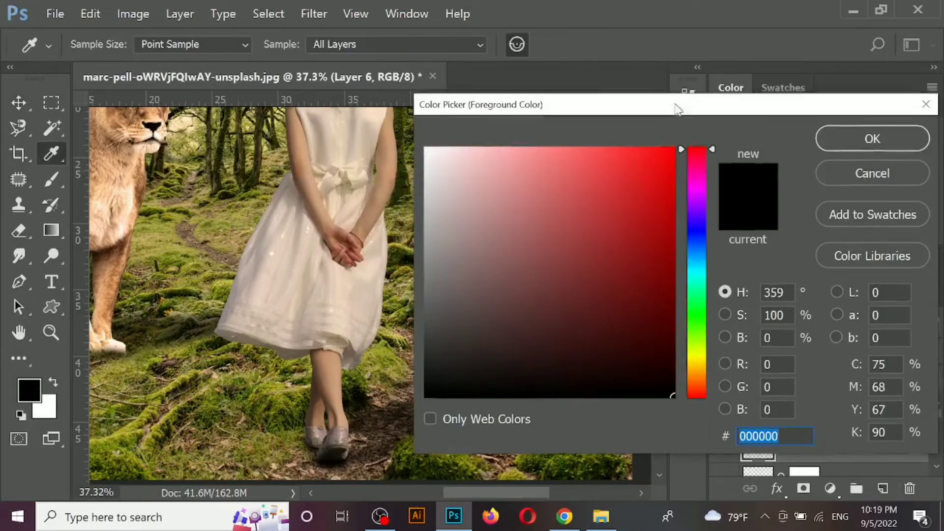
drag(675, 101, 566, 402)
click(484, 307)
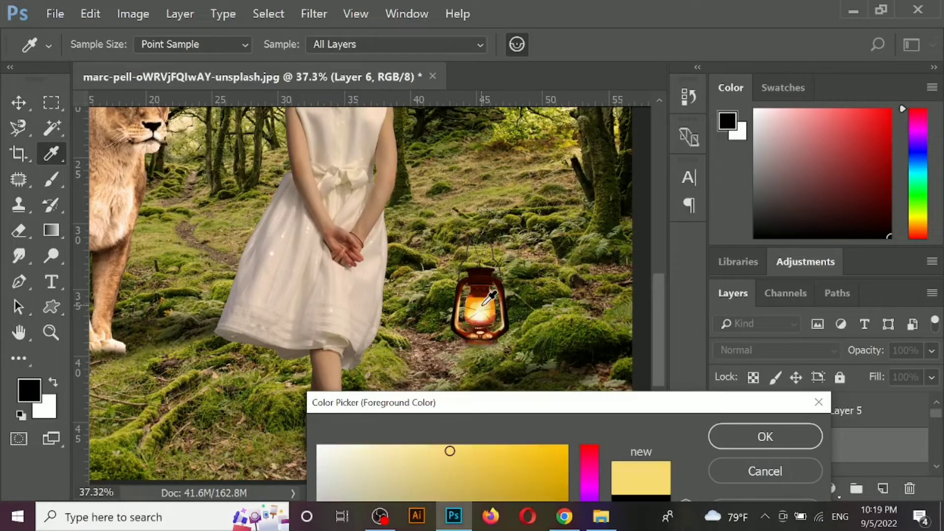
click(736, 438)
- Paint a soft light-yellow dab over the lamp's flame with a 700 px brush at 100% opacity
key(b)
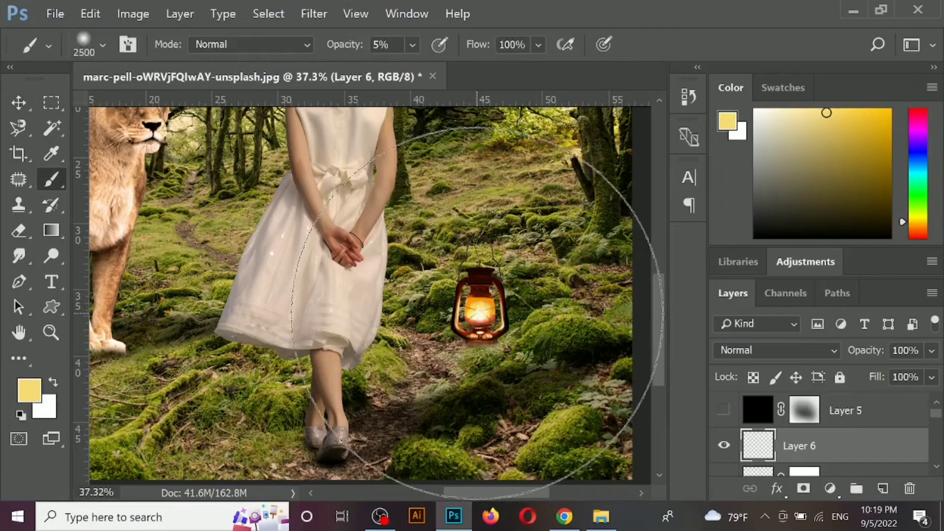
key(bracketleft)
key(bracketleft)
key(bracketleft)
key(bracketleft)
key(bracketleft)
key(bracketleft)
key(bracketleft)
key(bracketleft)
key(bracketleft)
key(bracketleft)
key(bracketleft)
key(bracketleft)
key(bracketleft)
key(bracketleft)
key(bracketleft)
key(bracketleft)
key(bracketleft)
key(bracketleft)
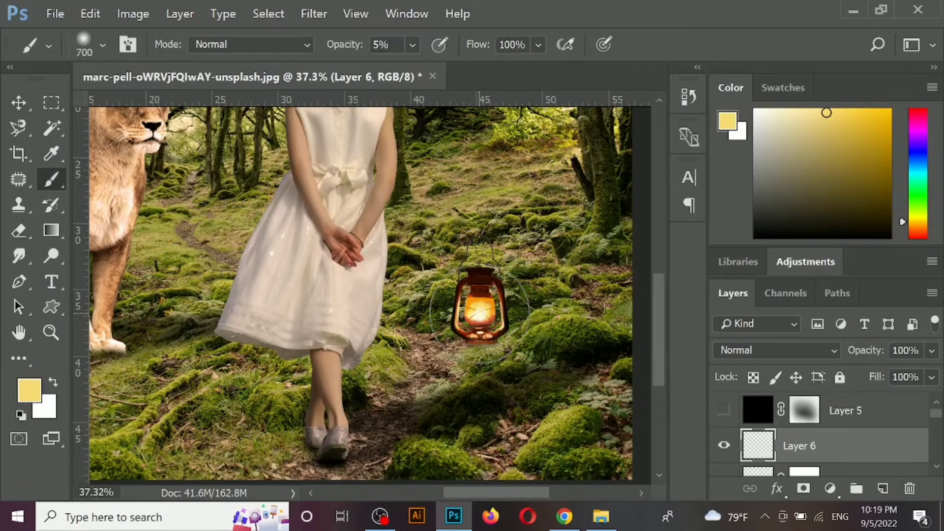
click(480, 314)
key(ctrl+z)
click(412, 44)
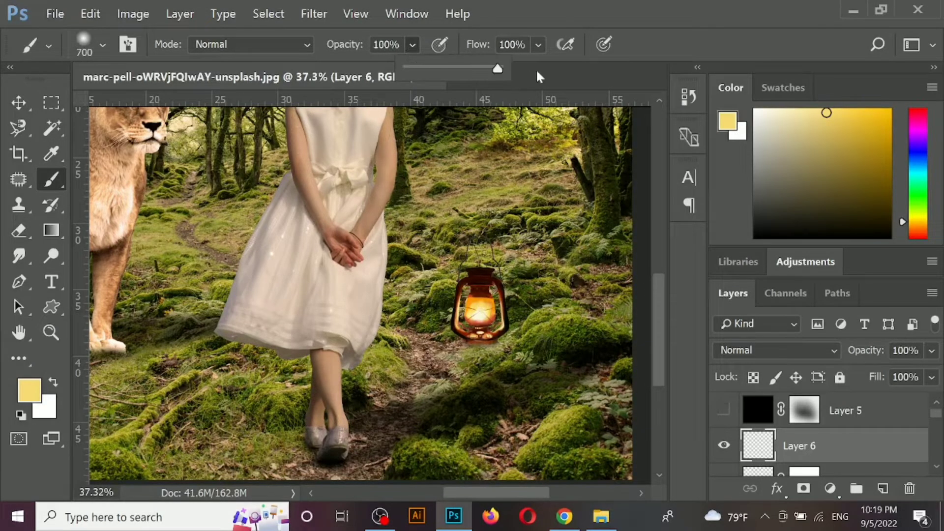
click(480, 314)
- Set the flame glow layer's blend mode to Overlay, with the black vignette layer shown again
click(777, 350)
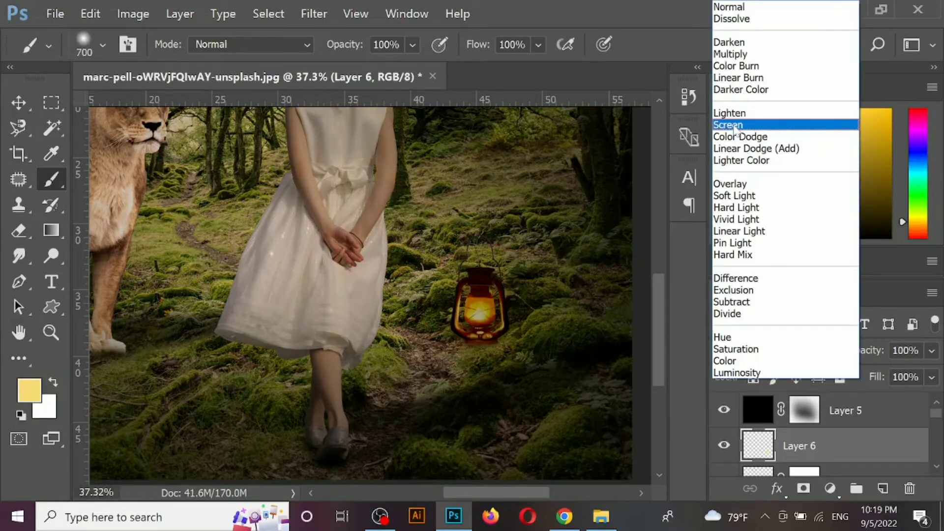
click(730, 184)
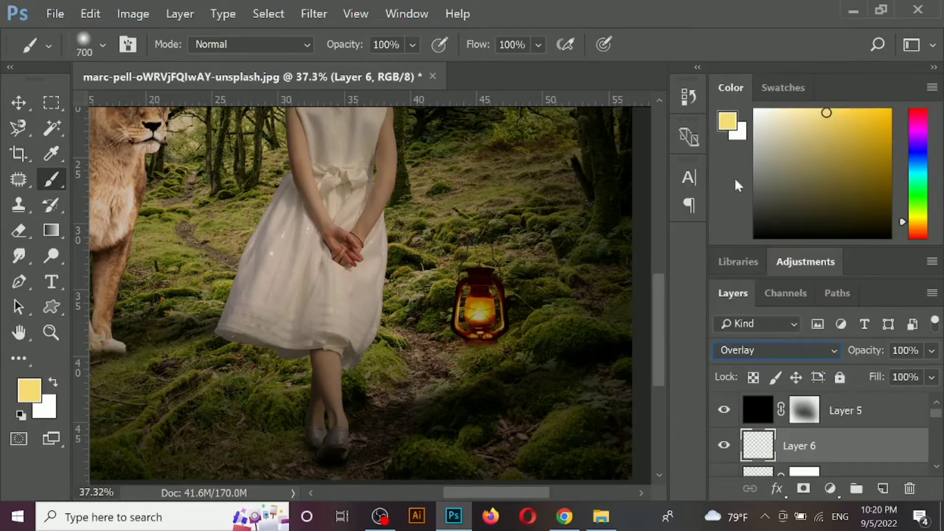
click(19, 102)
scroll(489, 415, down, 5)
- Add a new empty layer above the black vignette layer and set the foreground colour to a saturated golden yellow
click(492, 398)
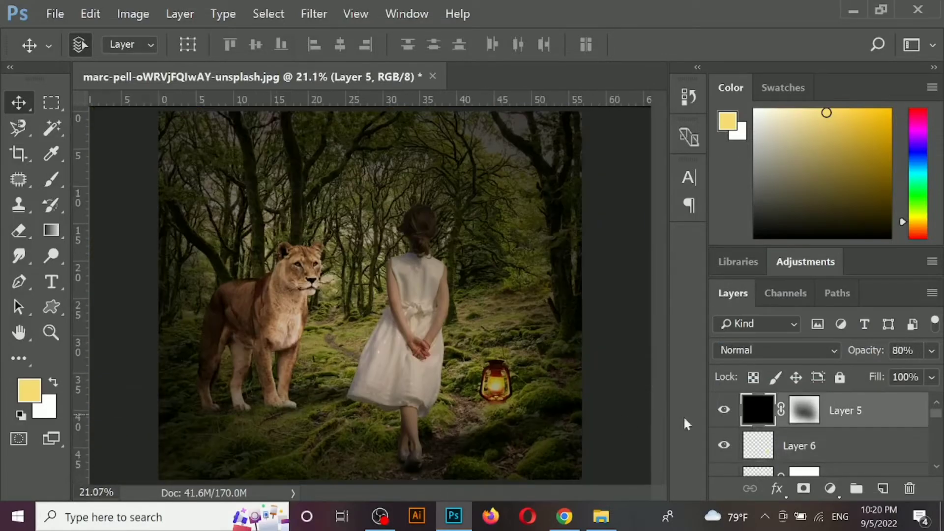
key(ctrl+shift+n)
key(Return)
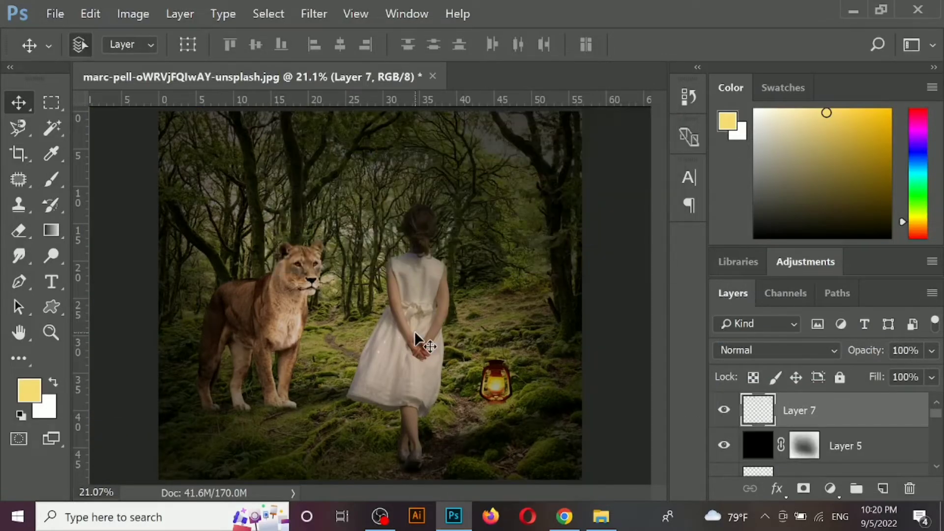
click(39, 392)
click(477, 88)
click(667, 87)
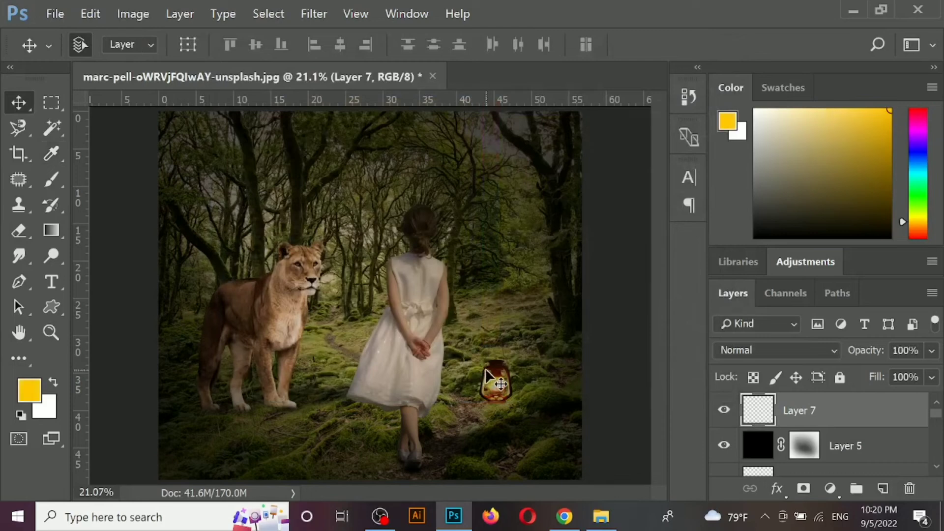
- Paint a large golden glow around the oil lamp with an 1800 px brush and set its layer to Overlay
key(b)
key(bracketright)
key(bracketright)
key(bracketright)
key(bracketright)
key(bracketright)
key(bracketright)
key(bracketright)
key(bracketright)
key(bracketright)
key(bracketright)
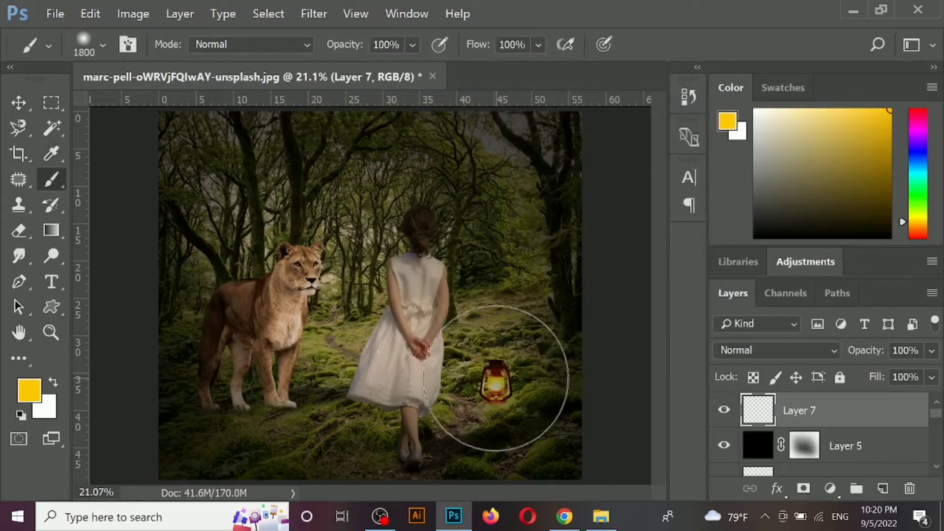
click(490, 376)
click(777, 350)
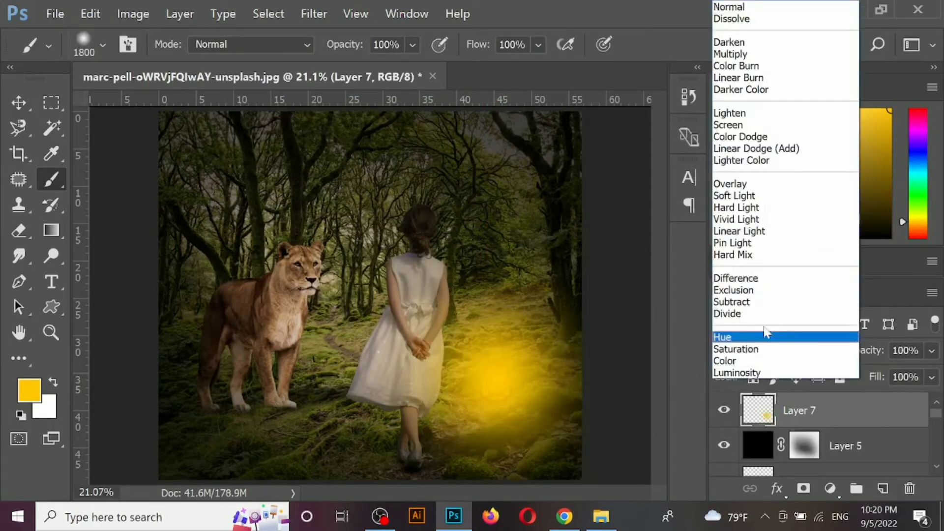
click(757, 181)
key(v)
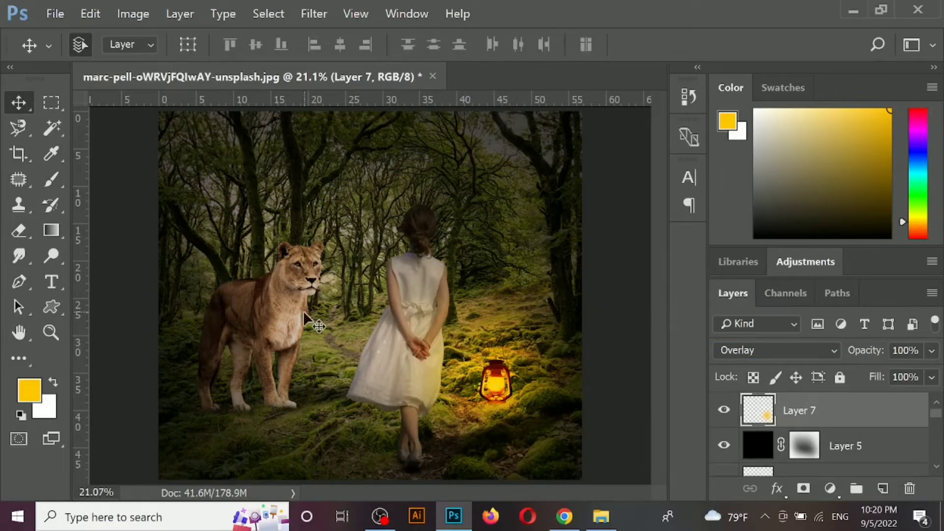
- Add a new empty layer directly above the black vignette layer and compare the scene with the vignette off and on
click(375, 355)
key(ctrl+shift+n)
key(Return)
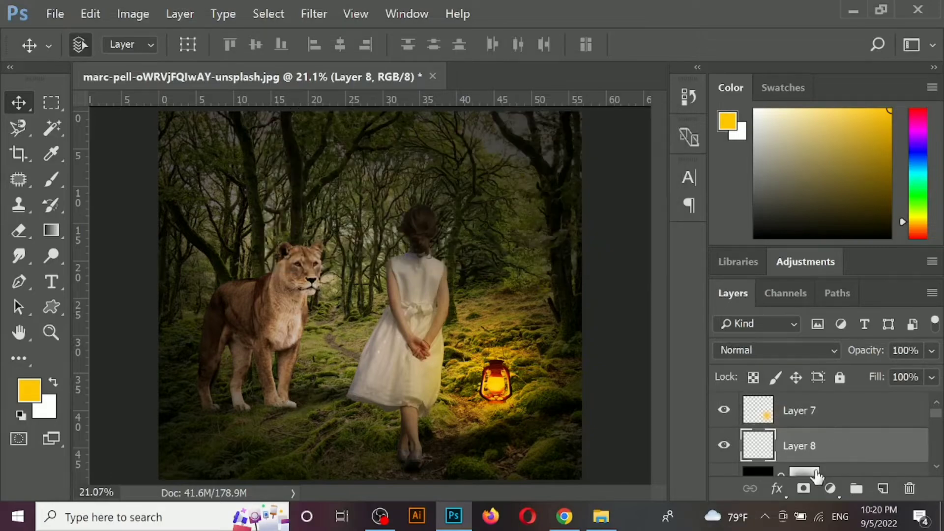
scroll(787, 443, down, 1)
click(724, 445)
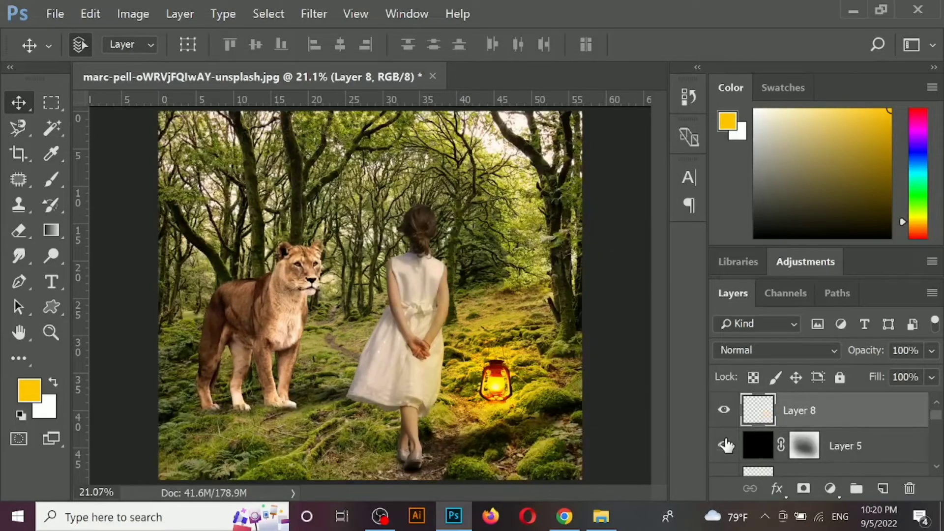
click(724, 445)
- Move the new empty layer down to directly above the lioness's layer and clip it to the lioness
key(ctrl+[)
key(ctrl+[)
key(ctrl+[)
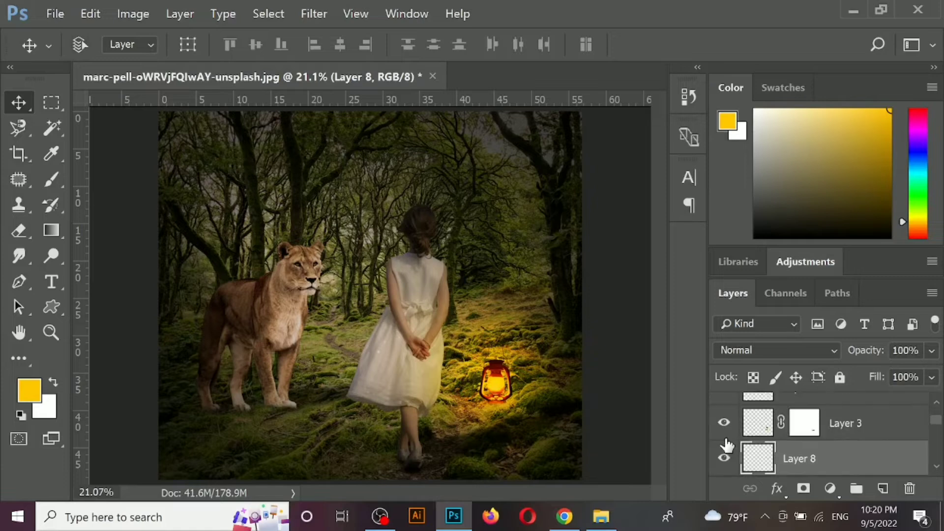
key(ctrl+[)
key(ctrl+[)
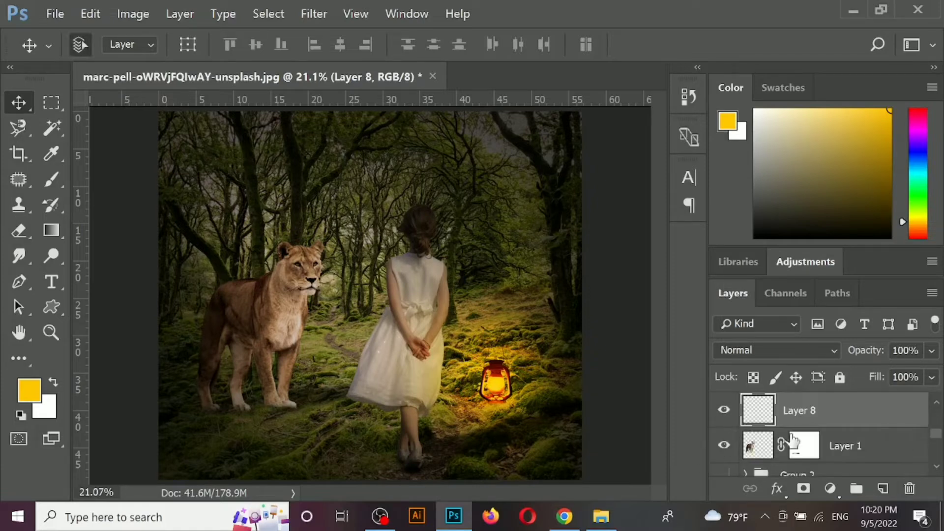
right_click(806, 410)
click(664, 331)
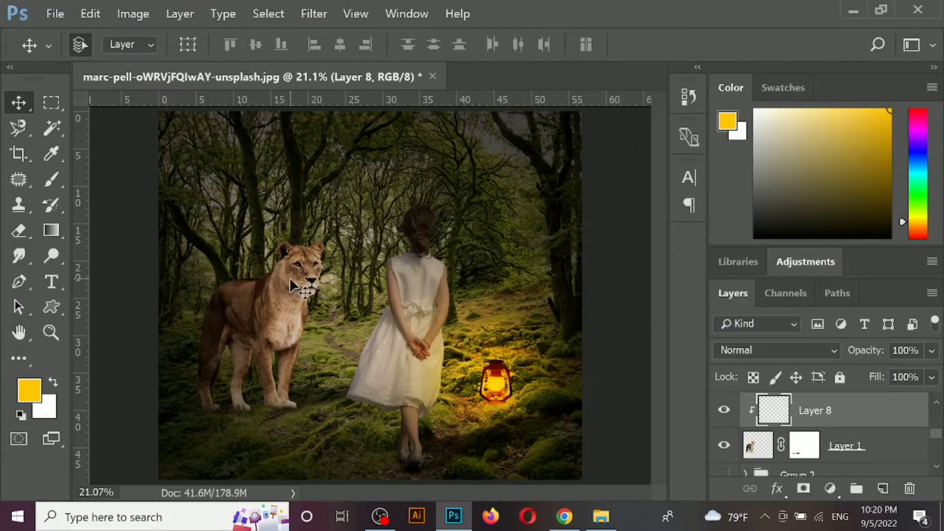
- Paint golden light along the lioness's lamp-facing side, from face to front leg, with a 500 px brush
key(b)
key(bracketleft)
key(bracketleft)
key(bracketleft)
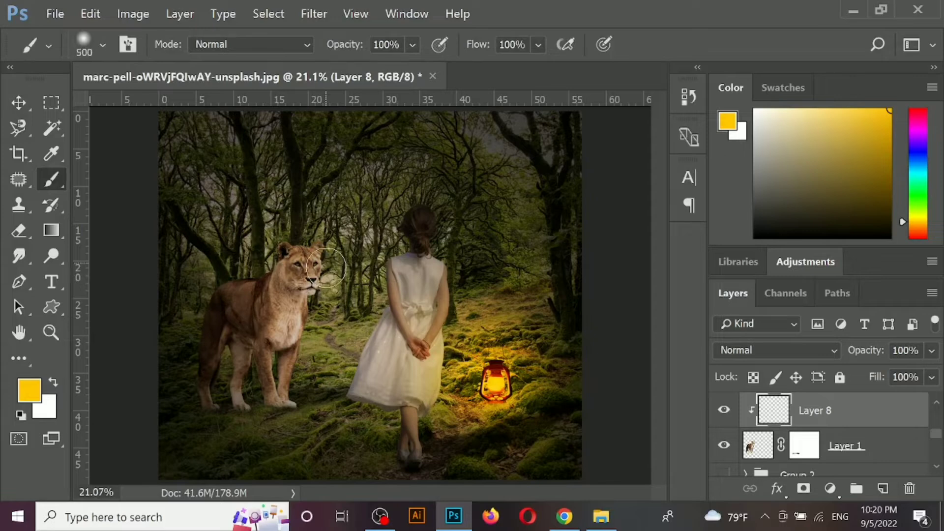
drag(325, 268, 317, 301)
drag(305, 345, 310, 397)
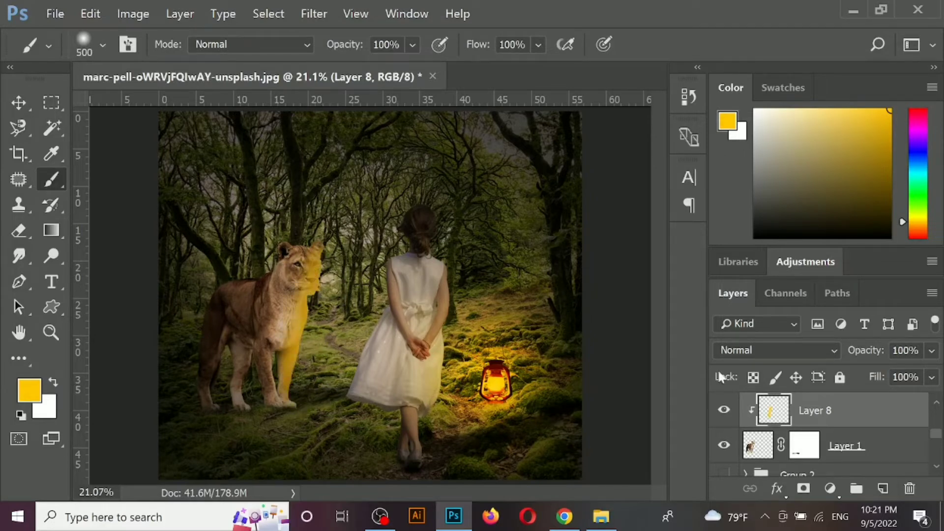
- Set the lioness's clipped light layer to Overlay at 53% opacity
click(722, 350)
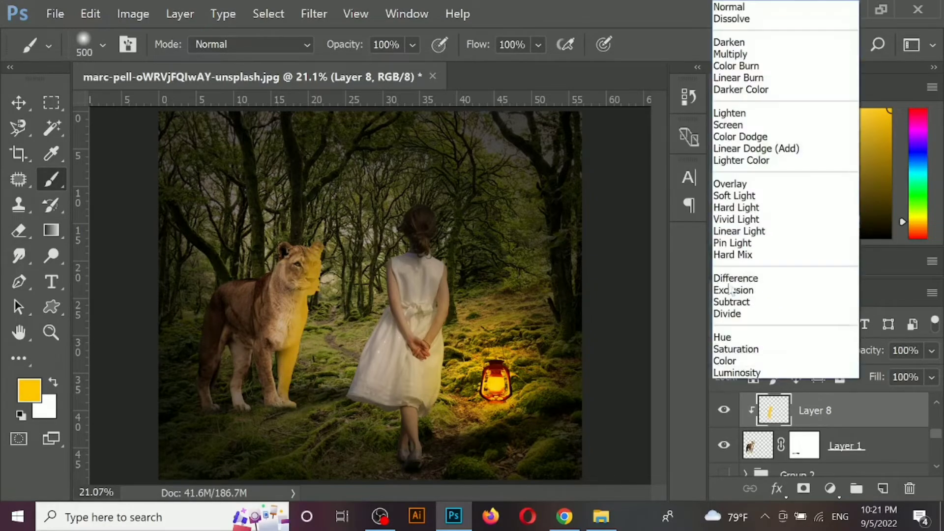
click(732, 184)
click(931, 350)
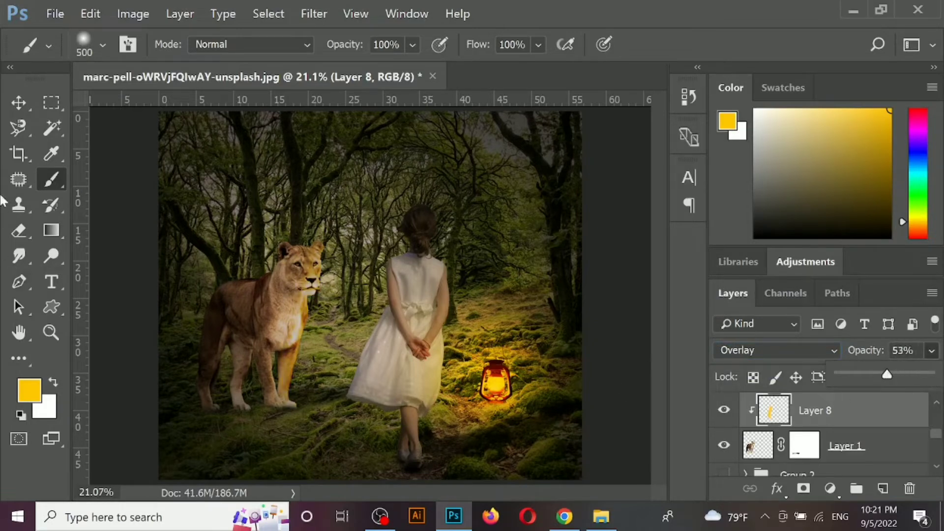
click(19, 102)
- Add another layer and paint broader golden light over the lioness's face, chest and front legs
key(ctrl+shift+n)
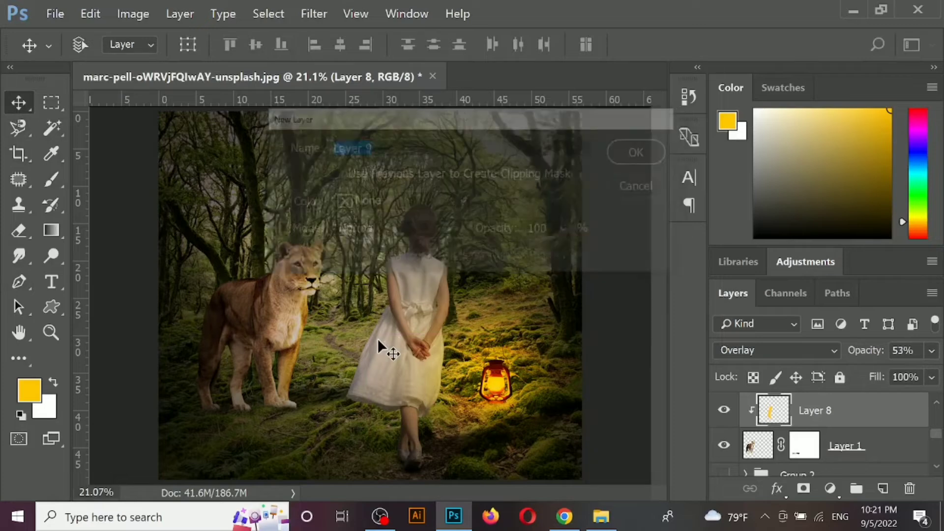
key(Return)
key(b)
mouse_move(296, 315)
mouse_down()
mouse_move(291, 343)
mouse_move(311, 263)
mouse_up()
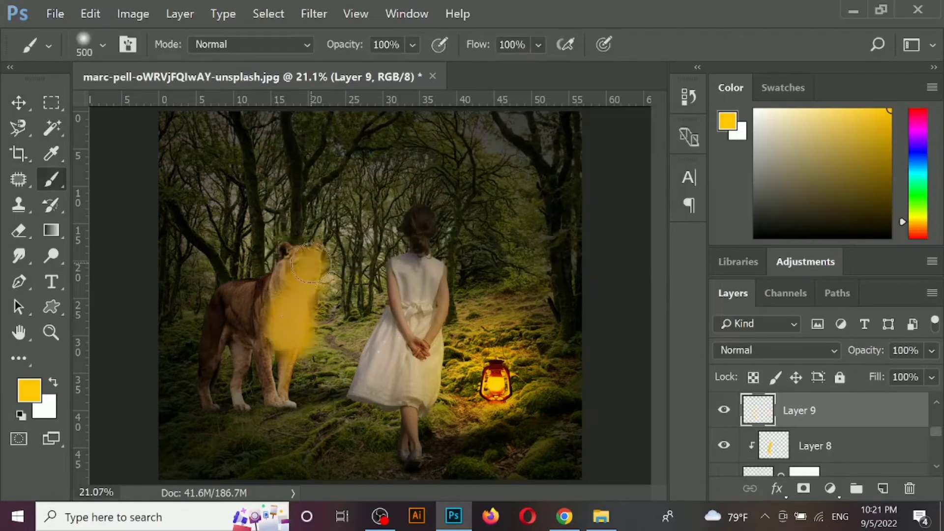
drag(303, 314, 291, 394)
- Set the broader lioness light layer to Overlay at 23% opacity
click(777, 351)
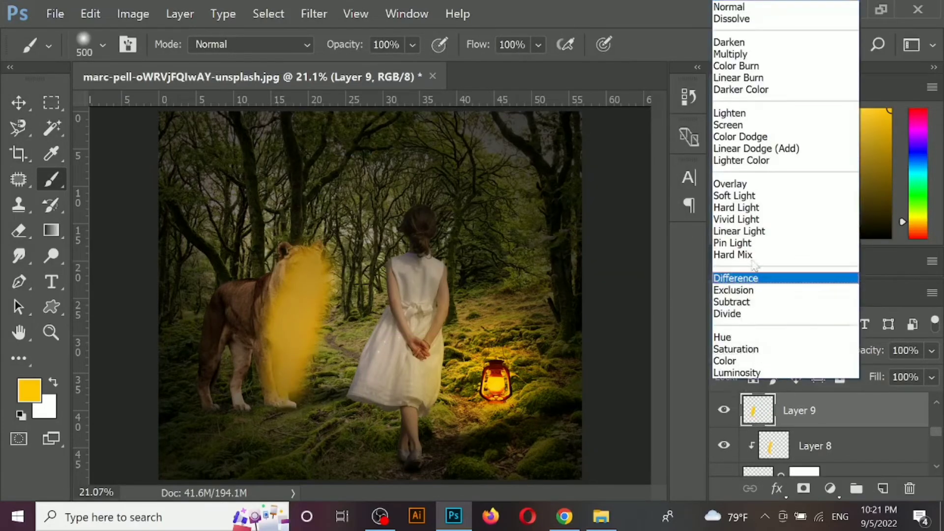
click(733, 184)
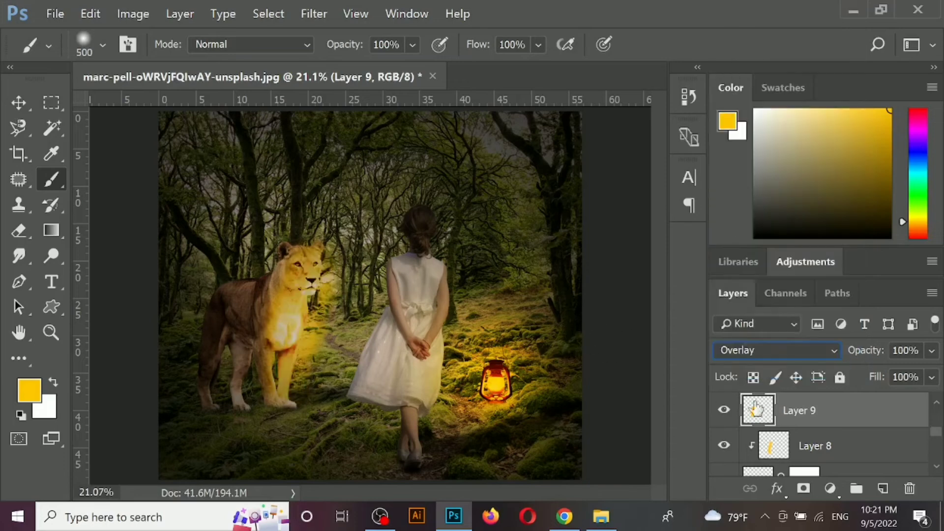
click(932, 351)
drag(895, 376, 876, 377)
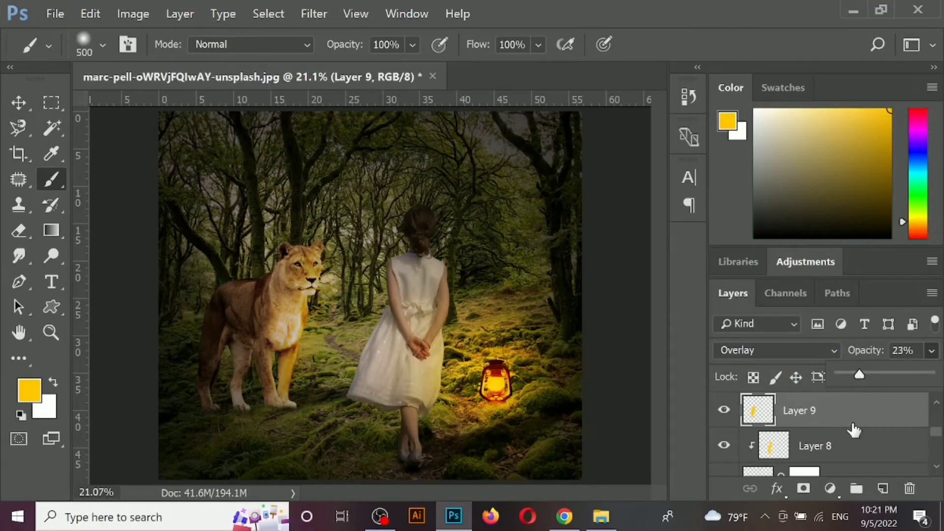
- Clip Layer 9 to the lioness and place it beneath Layer 8
click(848, 447)
shift+click(850, 447)
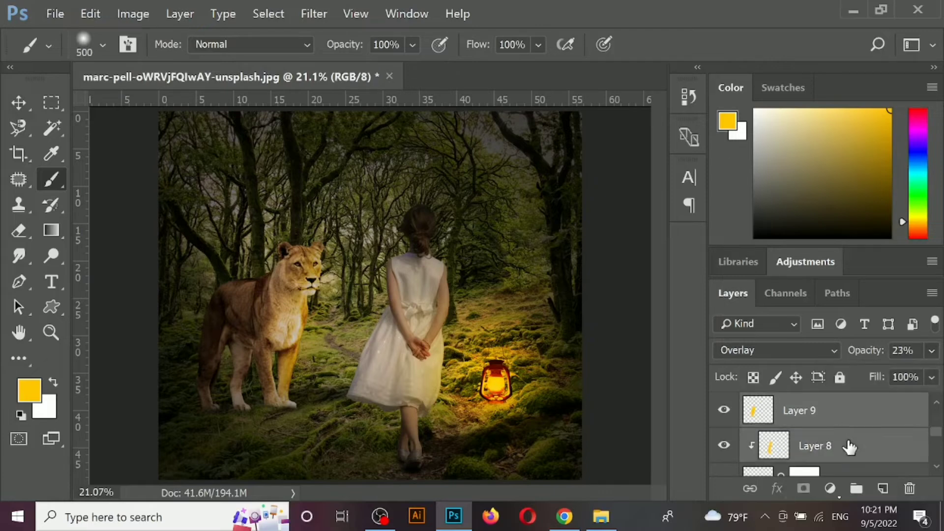
right_click(850, 425)
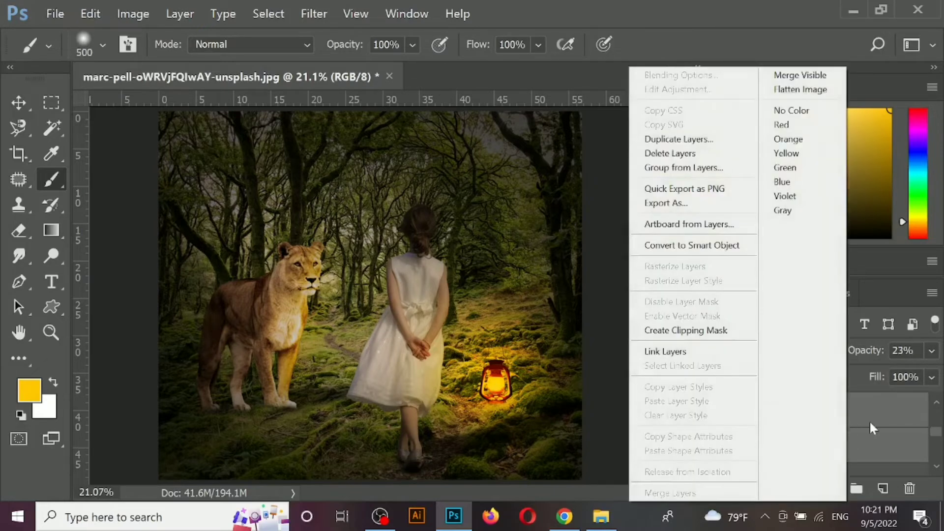
click(870, 422)
click(835, 424)
key(ctrl+[)
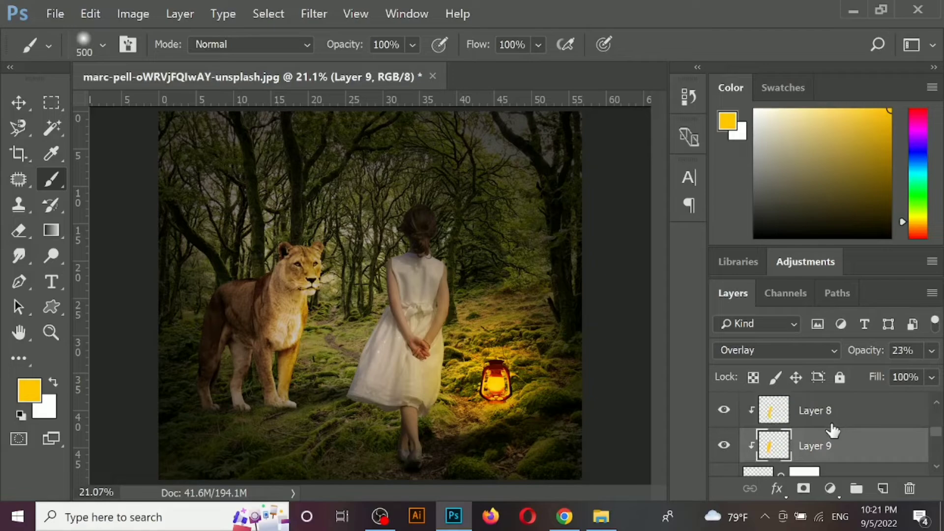
- Move the black vignette layer above the large golden lamp glow layer
scroll(817, 446, up, 3)
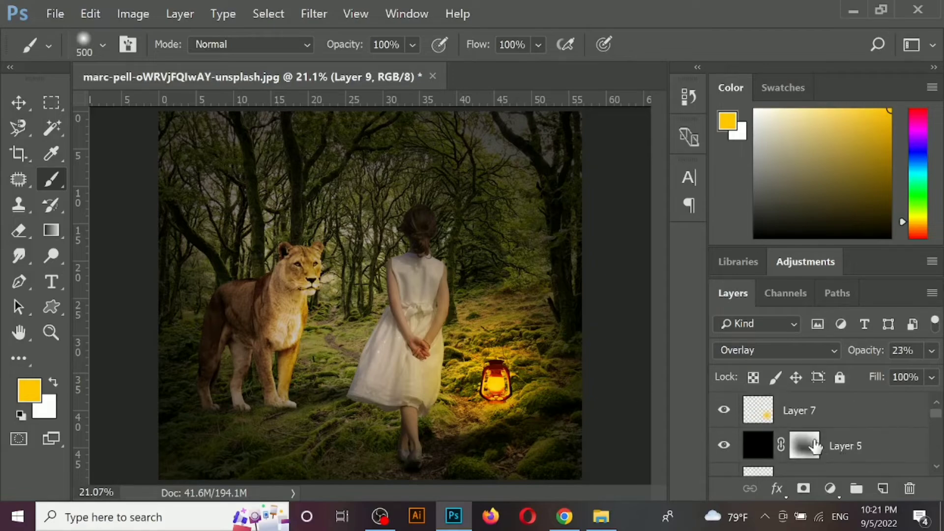
double_click(723, 446)
click(844, 445)
key(ctrl+bracketright)
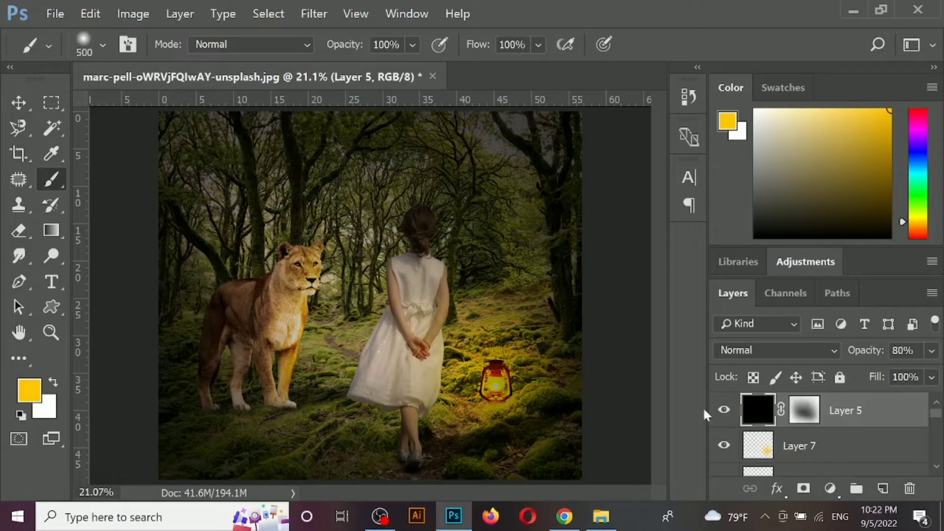
- Add a new layer and paint a golden stroke down the girl's lamp-facing side with the 500 px brush
drag(451, 334, 432, 427)
key(ctrl+shift+n)
key(Return)
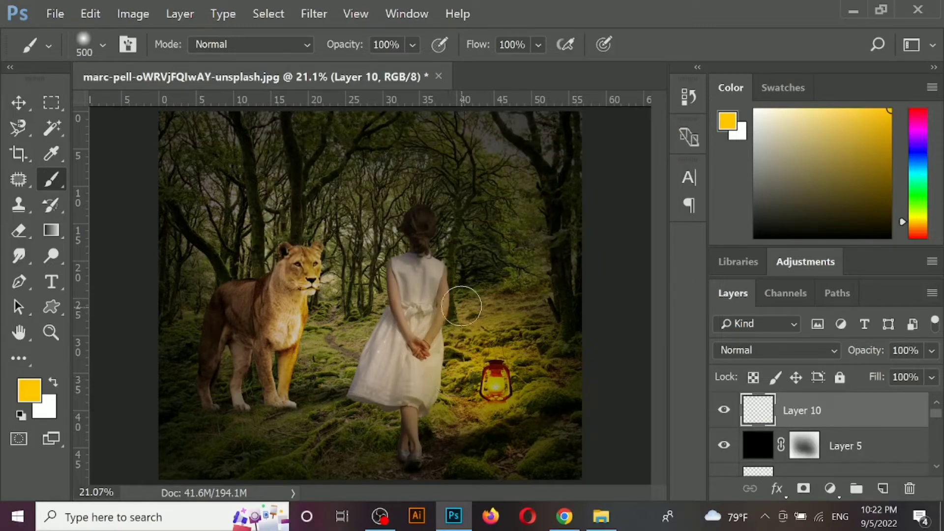
drag(460, 272, 440, 445)
- Set the girl's light layer to Overlay and move it below the black vignette layer
click(777, 350)
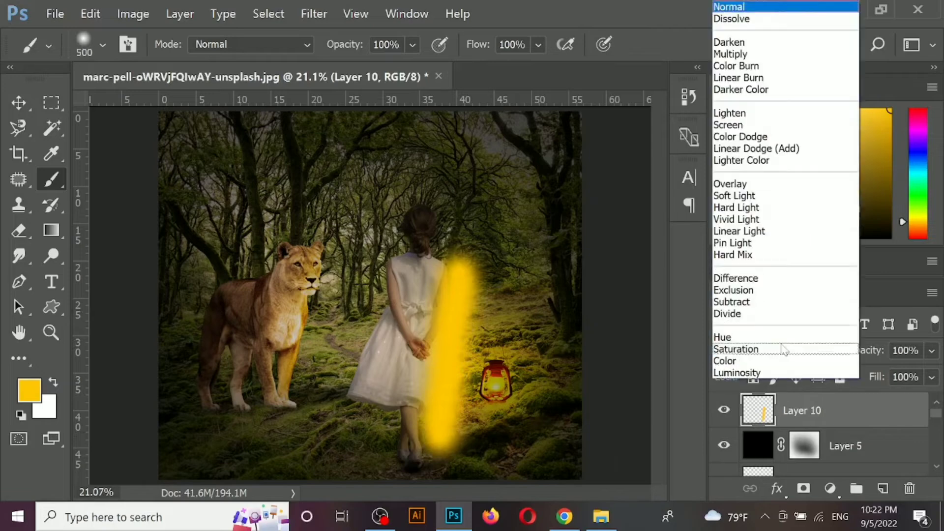
click(737, 198)
key(ctrl+bracketleft)
key(ctrl+bracketleft)
key(ctrl+bracketleft)
key(ctrl+bracketleft)
key(ctrl+bracketleft)
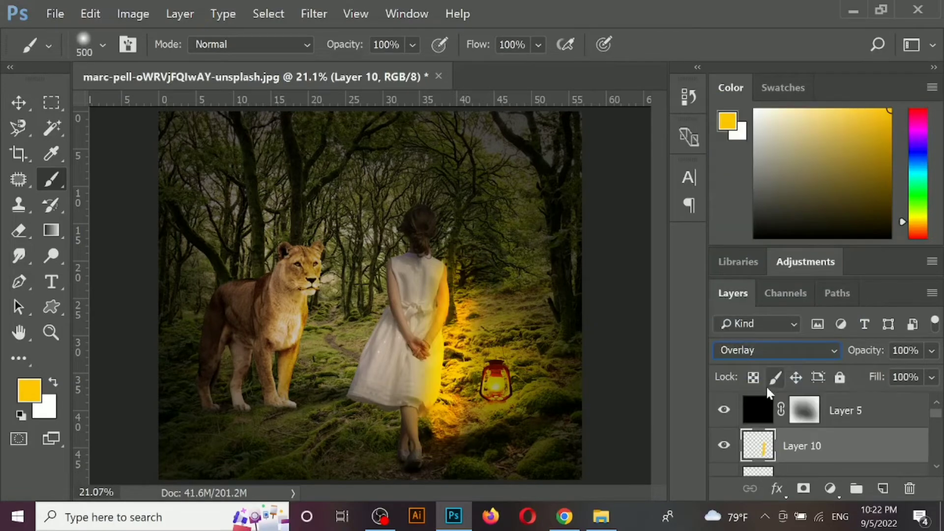
- Move the girl's light layer down to directly above the girl's layer and clip it to her
key(ctrl+bracketright)
key(ctrl+bracketright)
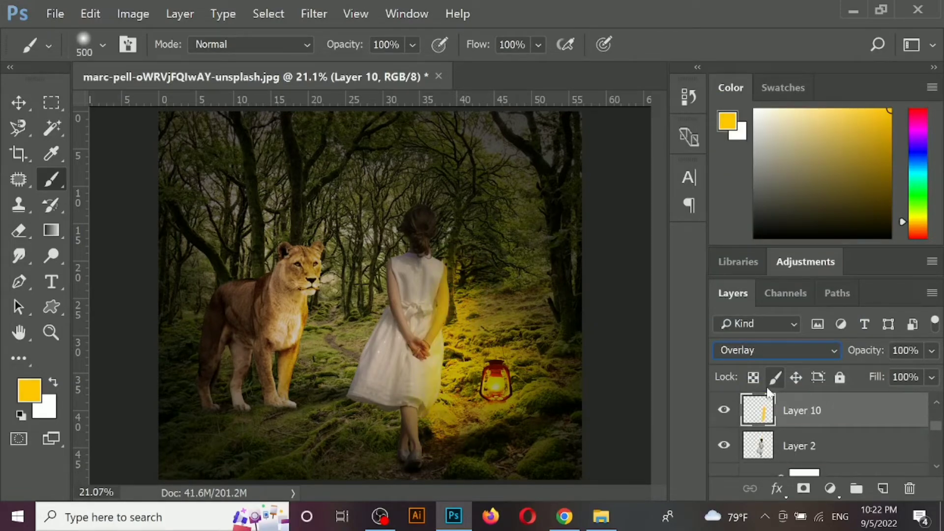
right_click(836, 414)
click(679, 330)
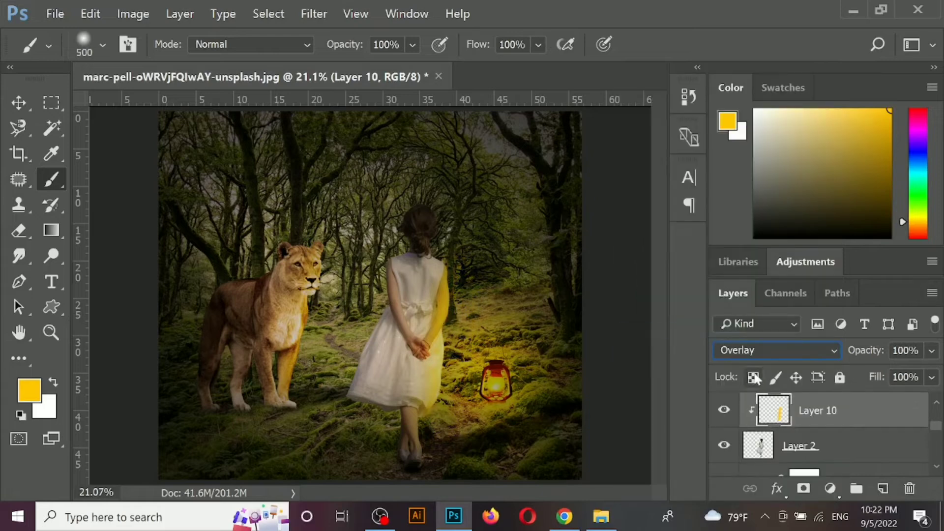
- Lower the girl's light layer to 23% opacity and mask out part of the glow on her body with black
click(932, 351)
drag(908, 377, 877, 377)
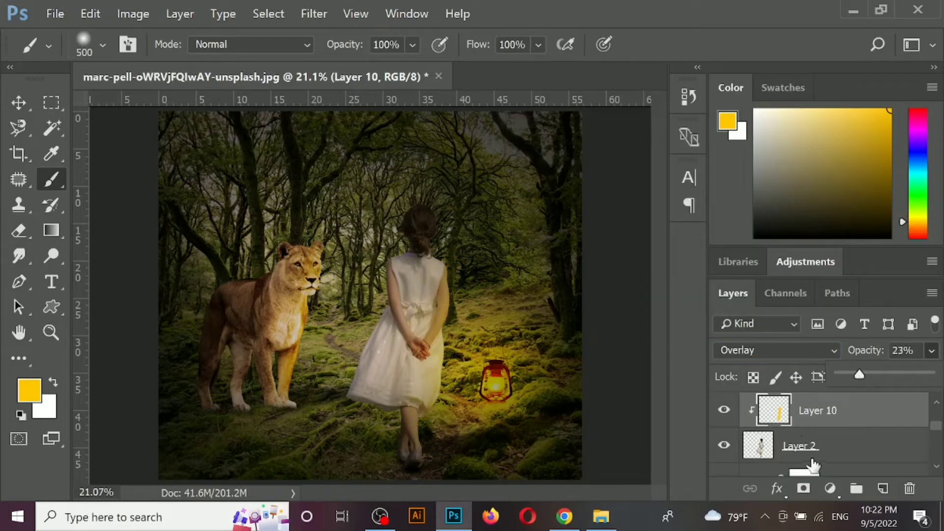
click(803, 489)
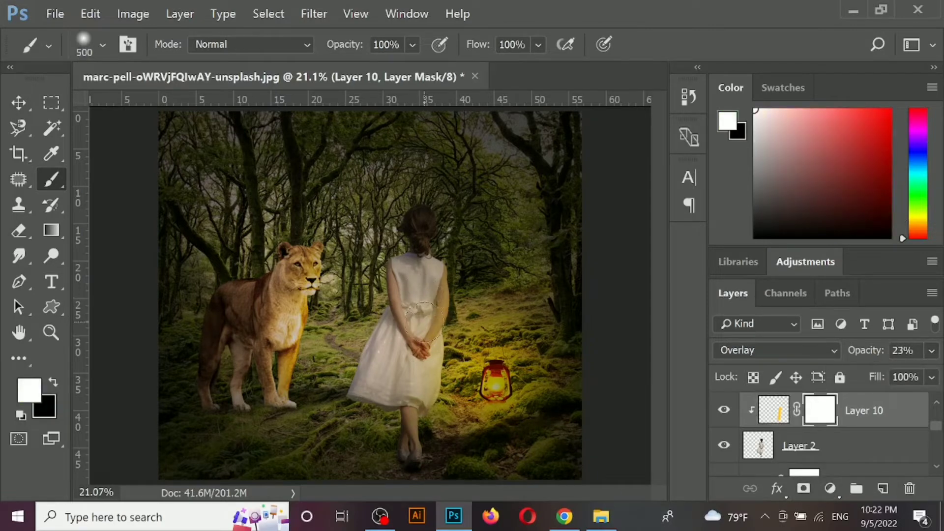
key(x)
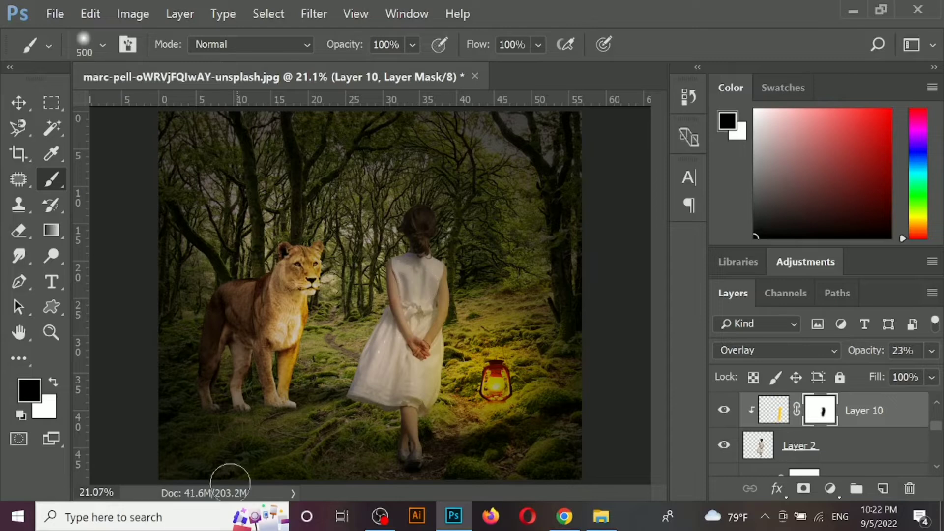
- Set the black vignette layer's opacity to 100%
key(v)
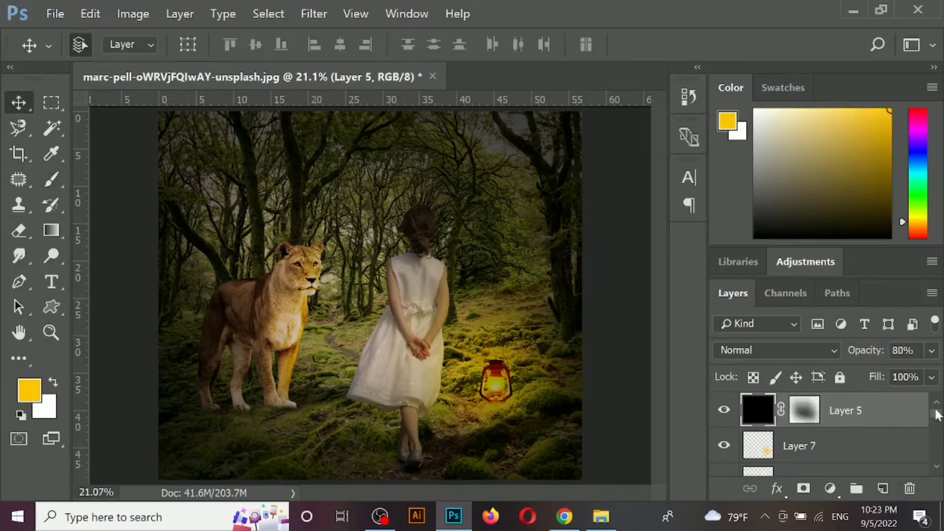
click(932, 350)
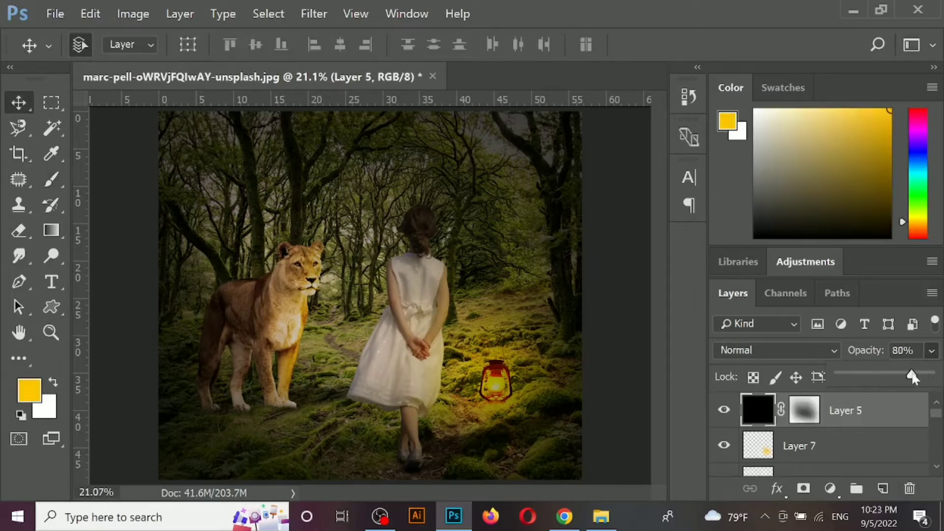
mouse_move(912, 376)
mouse_down()
mouse_move(900, 376)
mouse_move(930, 375)
mouse_up()
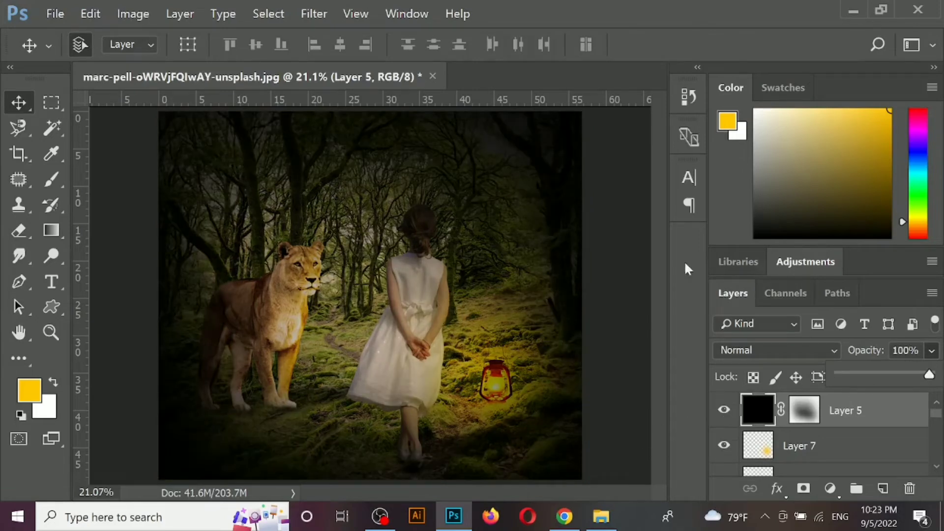
- Target the vignette layer's mask and enlarge the black brush to 1000 px
click(805, 410)
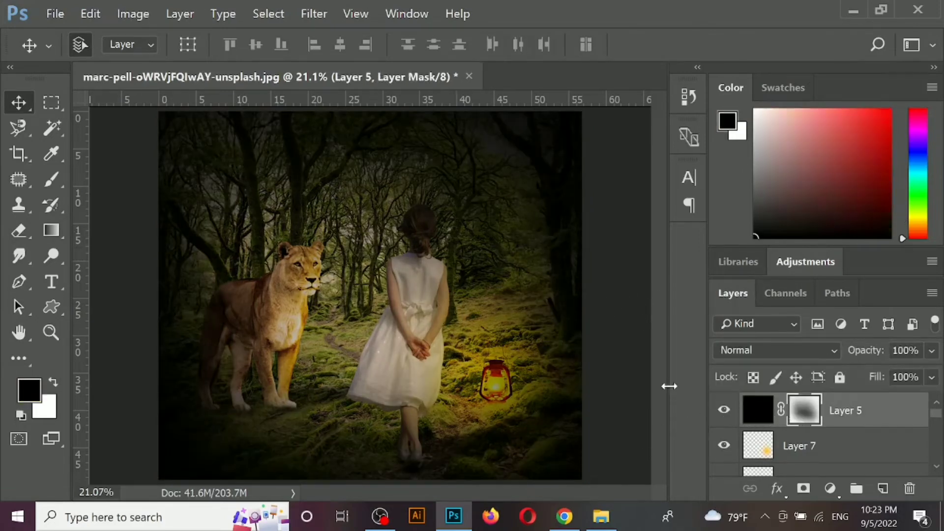
key(b)
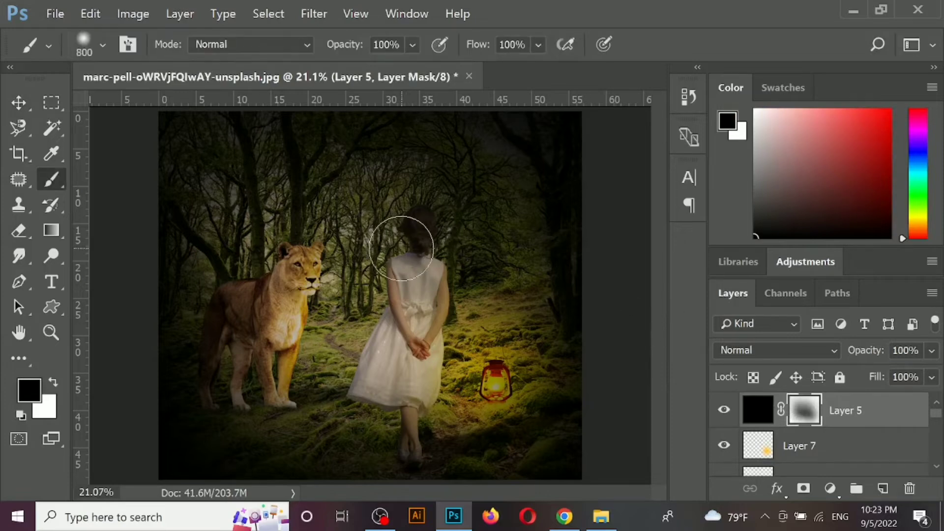
key(bracketright)
key(bracketright)
- Try to clear the vignette over the girl with full-opacity black strokes on its mask, and undo the strokes
click(420, 232)
drag(428, 249, 375, 354)
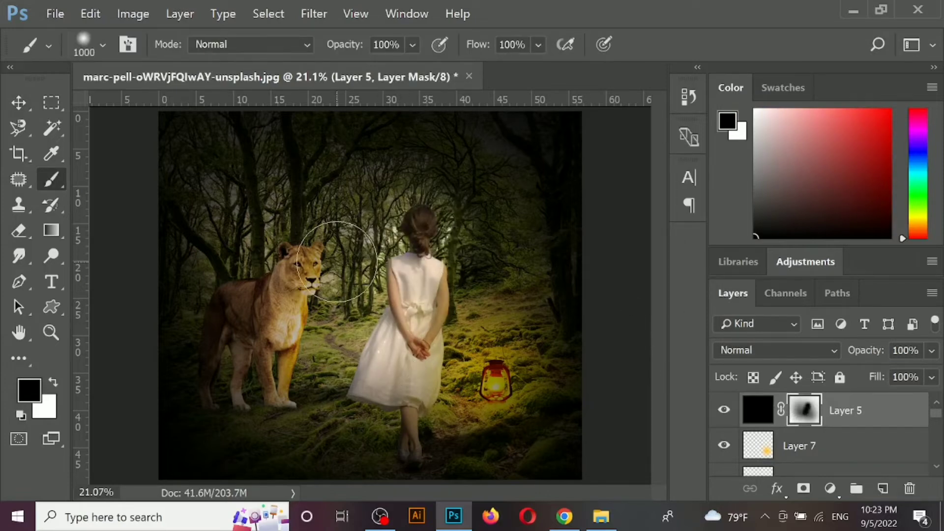
mouse_move(337, 262)
mouse_down()
mouse_move(321, 308)
mouse_move(364, 391)
mouse_move(432, 399)
mouse_up()
key(ctrl+alt+z)
key(ctrl+alt+z)
key(ctrl+alt+z)
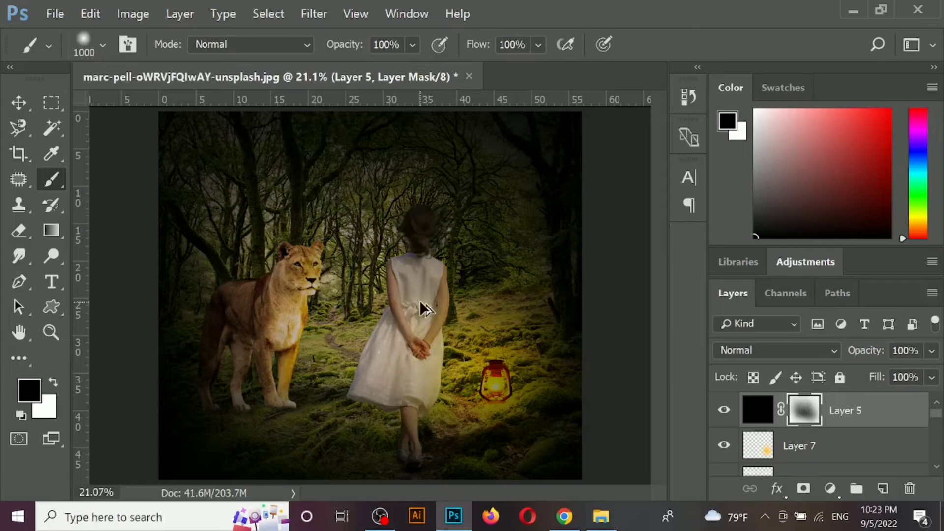
- Refine the vignette mask at 33% brush opacity, lightening the girl and central ground with black and darkening the surroundings with white
click(412, 45)
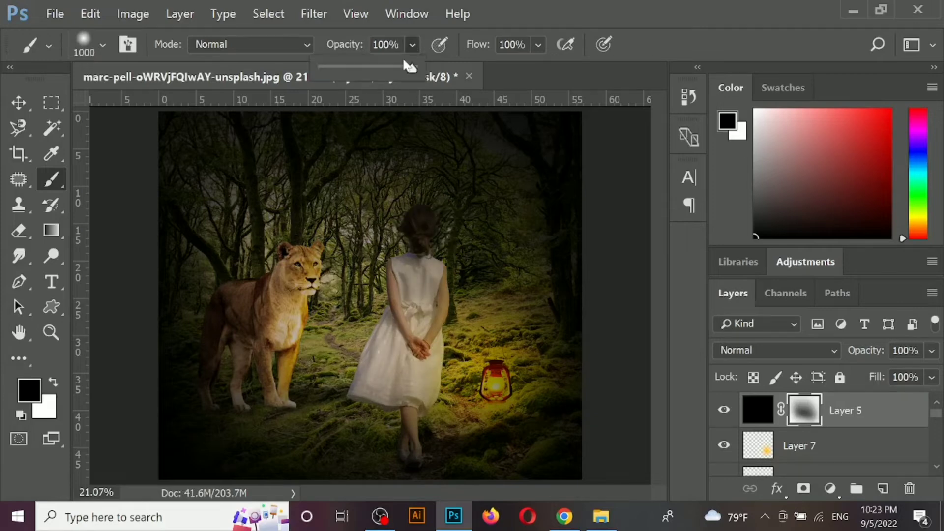
click(415, 242)
drag(421, 246, 409, 287)
mouse_move(313, 291)
mouse_down()
mouse_move(276, 381)
mouse_move(348, 334)
mouse_move(332, 408)
mouse_move(450, 414)
mouse_move(307, 408)
mouse_move(506, 407)
mouse_move(436, 412)
mouse_move(339, 395)
mouse_move(472, 423)
mouse_move(431, 429)
mouse_move(289, 414)
mouse_move(427, 371)
mouse_move(321, 384)
mouse_up()
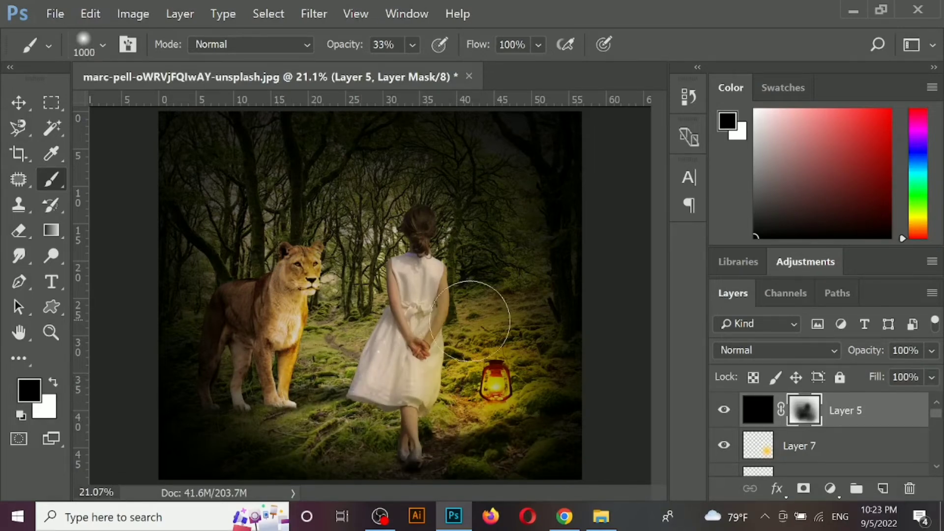
key(x)
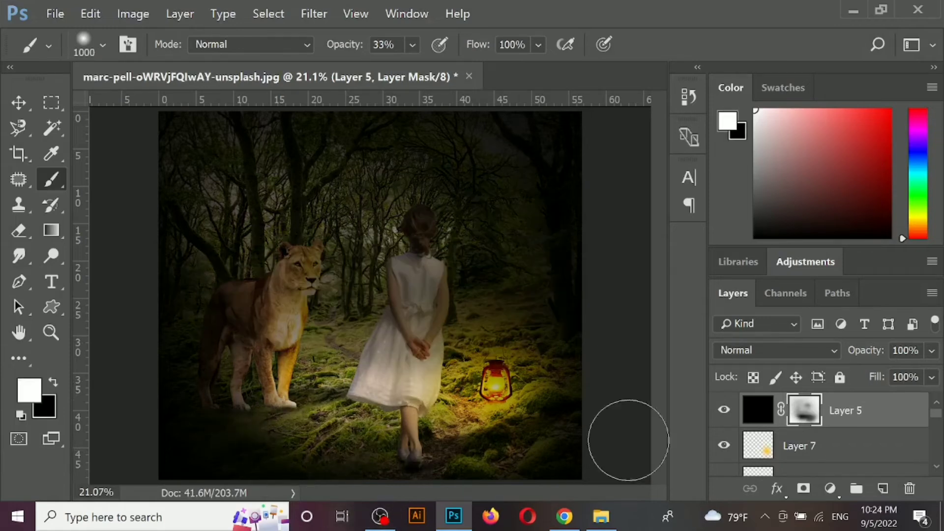
key(x)
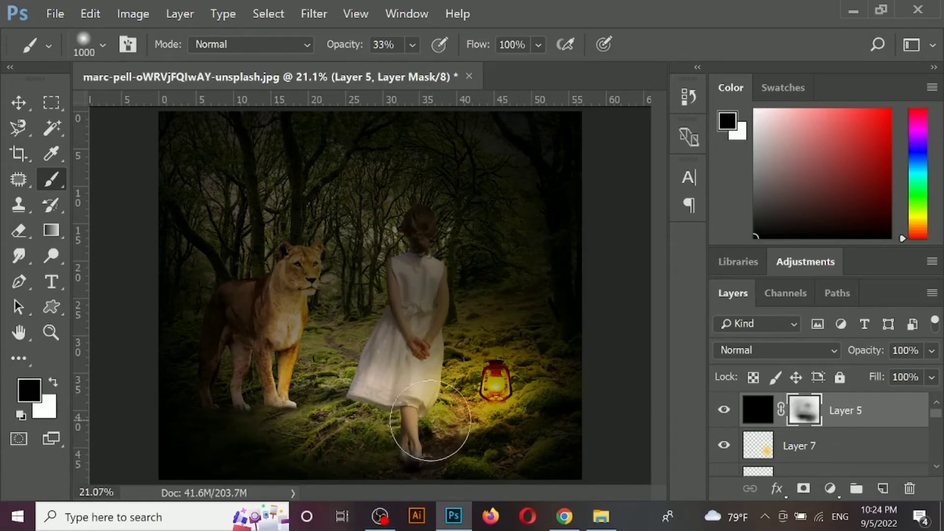
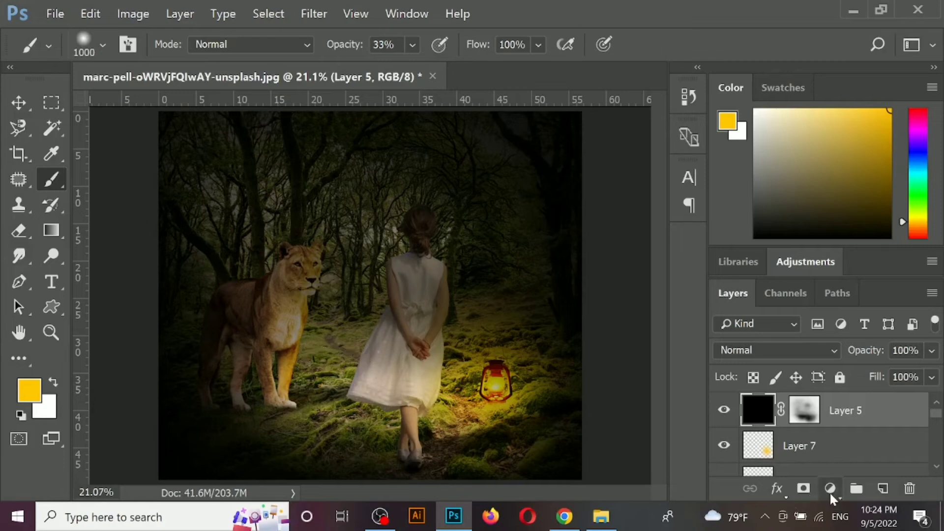
- Add a Hue/Saturation adjustment layer above the vignette with hue -4, saturation -13 and lightness -52
click(831, 493)
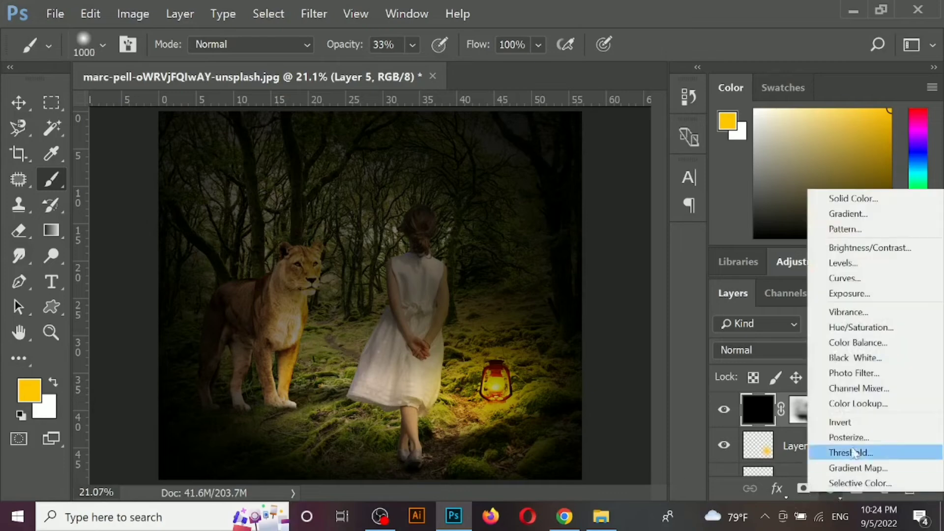
click(836, 327)
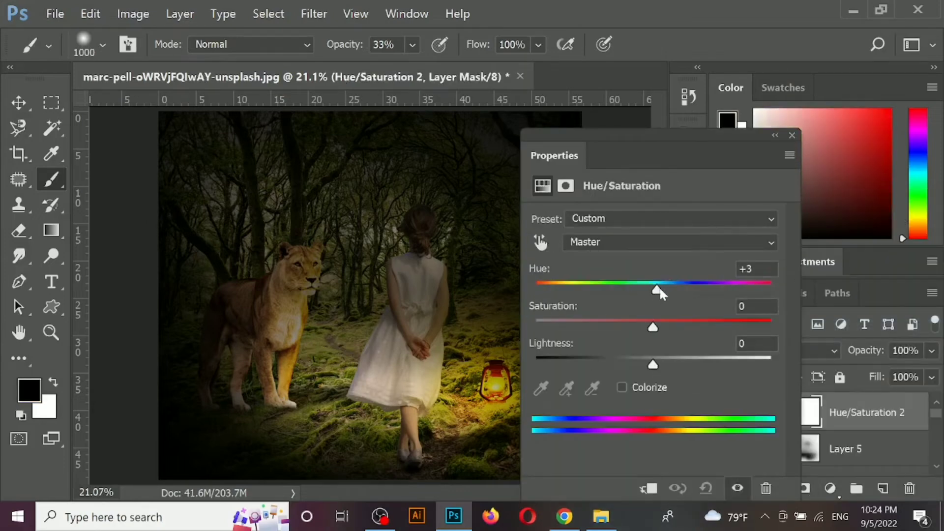
drag(659, 290, 648, 292)
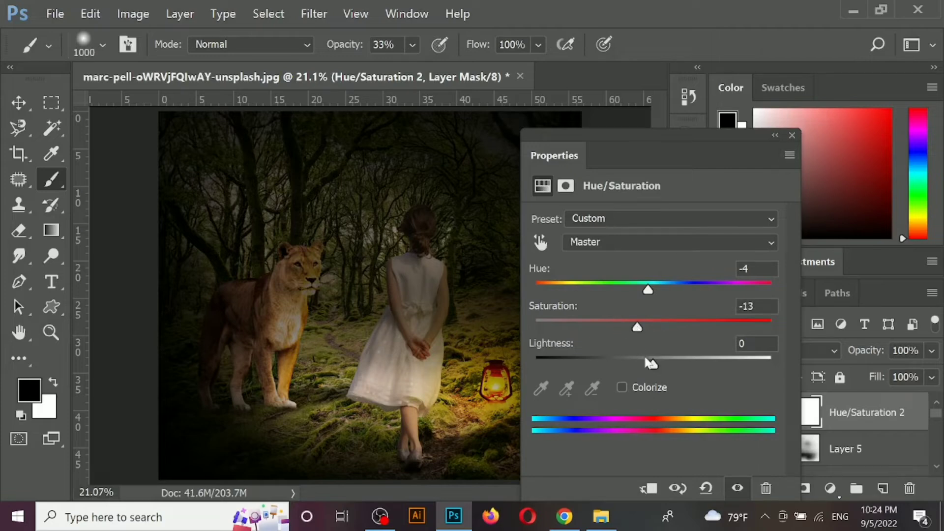
drag(647, 359, 595, 373)
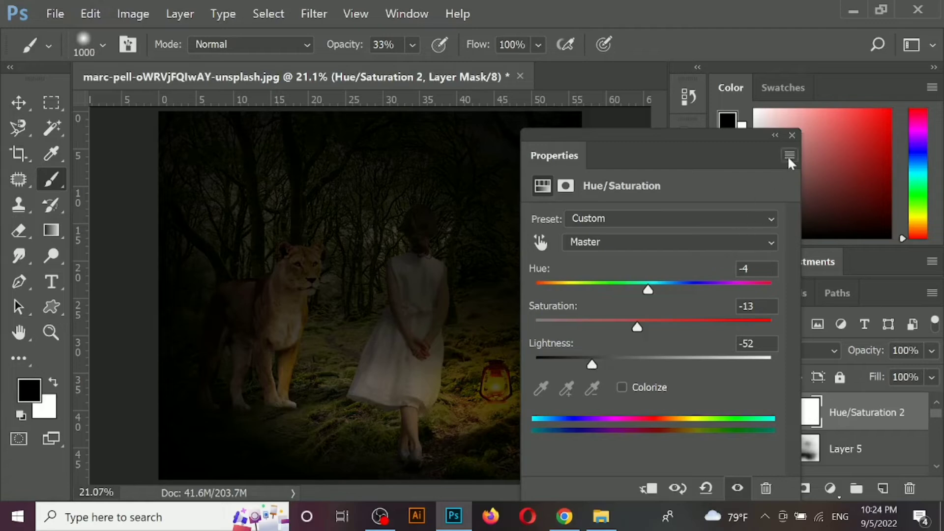
click(792, 135)
- Add an extra mask to the Hue/Saturation layer and paint its layer mask black at 33% opacity over the girl, lamp and nearby ground
click(804, 489)
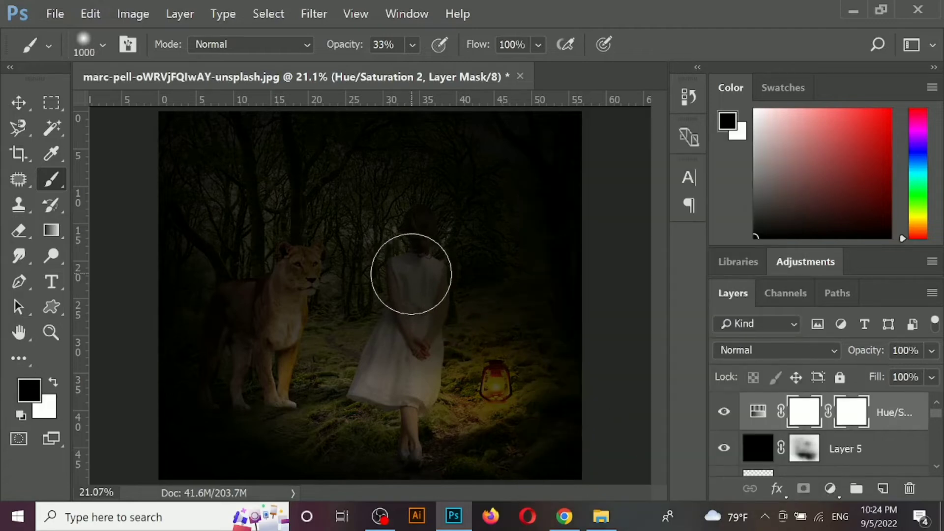
drag(411, 279, 413, 249)
mouse_move(433, 280)
mouse_down()
mouse_move(407, 365)
mouse_move(387, 290)
mouse_move(336, 296)
mouse_move(269, 375)
mouse_move(489, 377)
mouse_move(472, 339)
mouse_move(349, 384)
mouse_move(434, 417)
mouse_move(346, 420)
mouse_move(326, 396)
mouse_move(281, 382)
mouse_move(488, 414)
mouse_up()
mouse_move(546, 386)
mouse_down()
mouse_move(552, 373)
mouse_move(483, 358)
mouse_move(540, 359)
mouse_move(516, 389)
mouse_up()
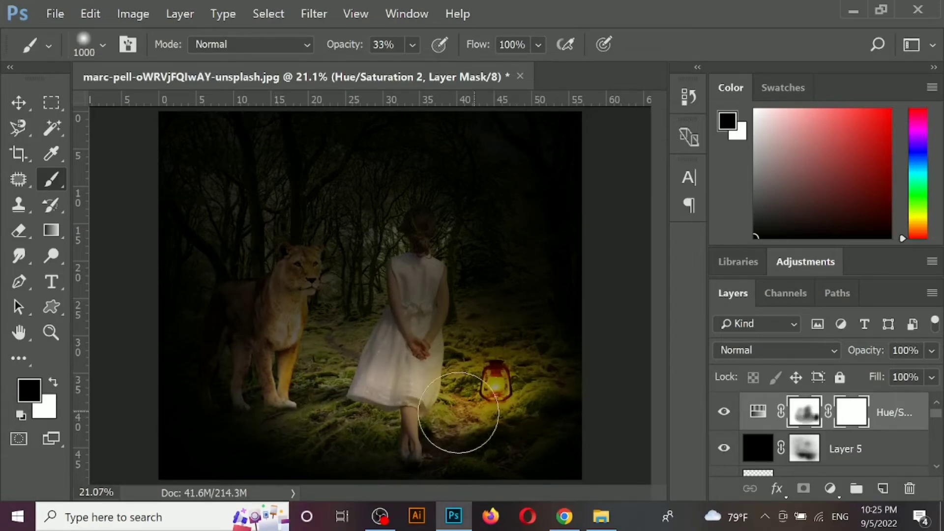
key(x)
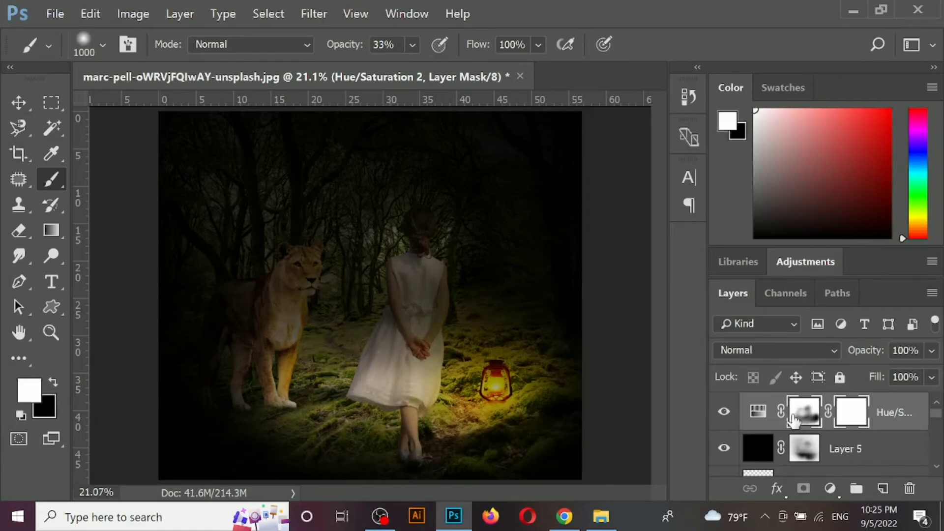
- Try the Overlay and Dissolve blend modes on the Hue/Saturation layer
click(777, 350)
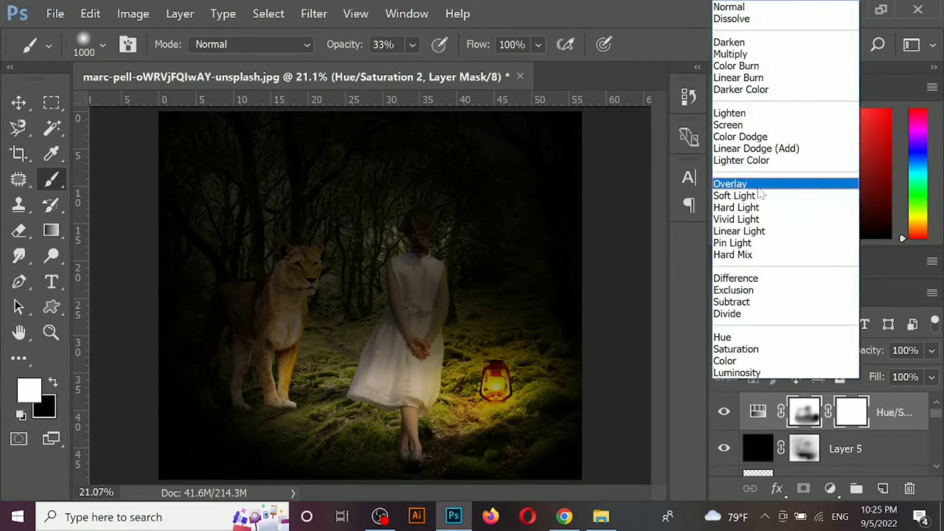
click(759, 188)
click(777, 350)
click(731, 20)
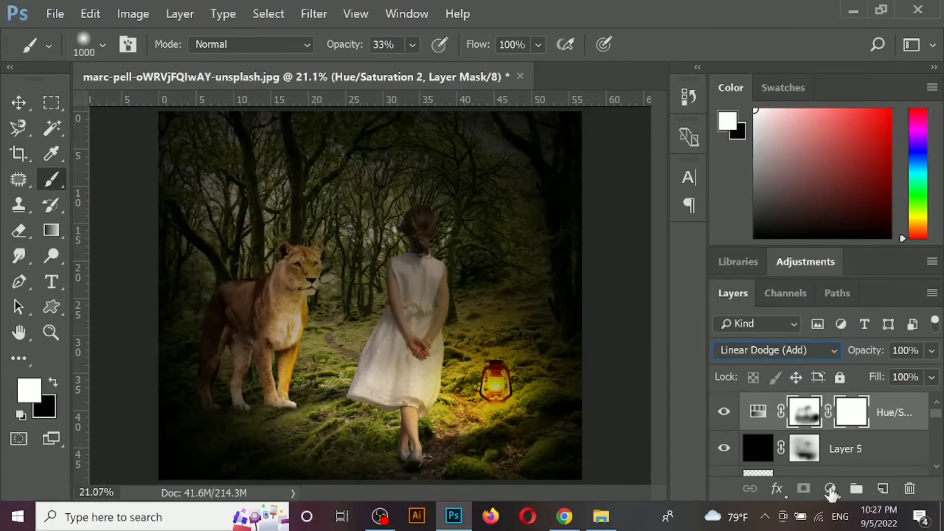
- Add a Vibrance adjustment layer on top with vibrance +38 and a reduced saturation
click(831, 489)
click(858, 320)
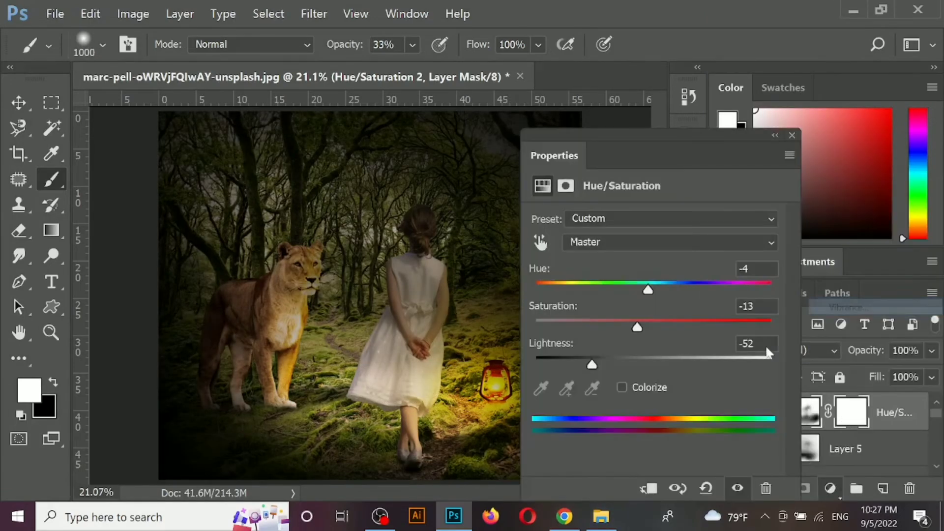
drag(679, 240, 698, 240)
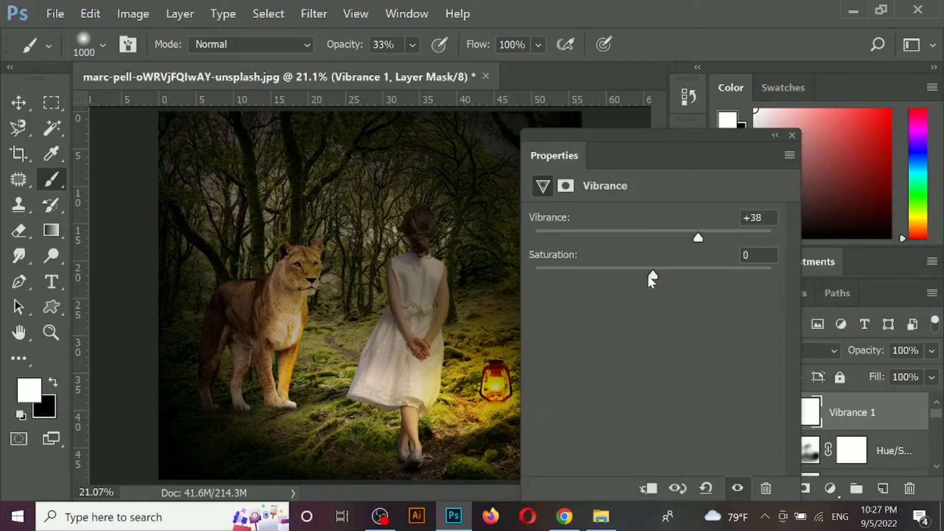
drag(650, 274, 606, 275)
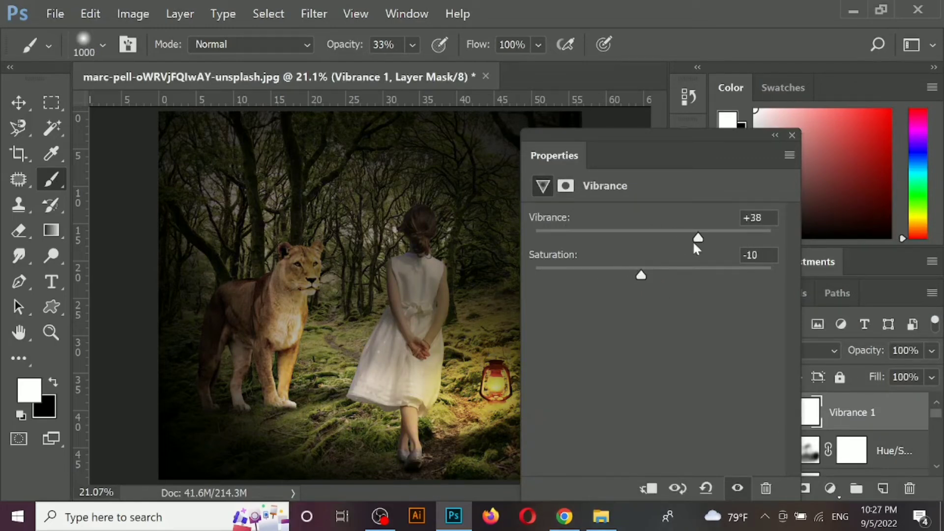
click(792, 135)
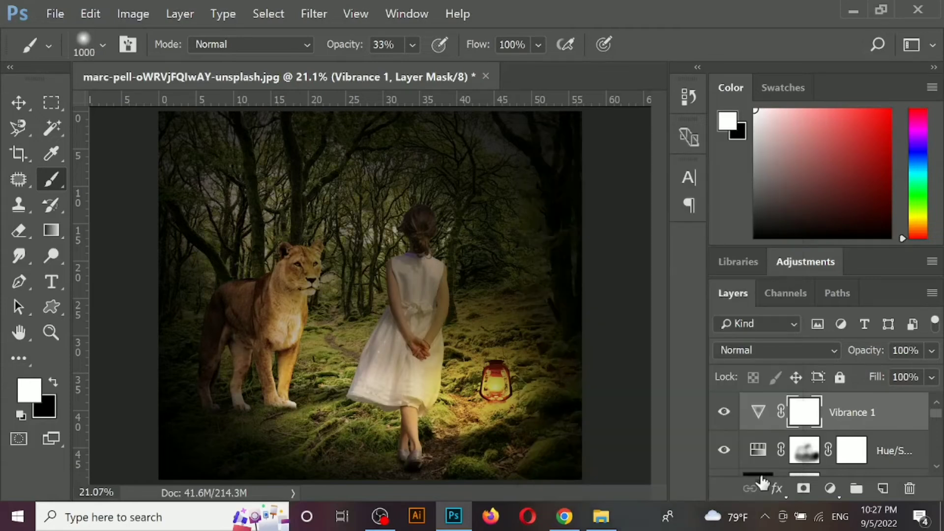
- Try a Color Lookup adjustment layer, stepping through 3D LUTs from Fuji ETERNA 250D Fuji 3510 to a dark blue night look
click(829, 490)
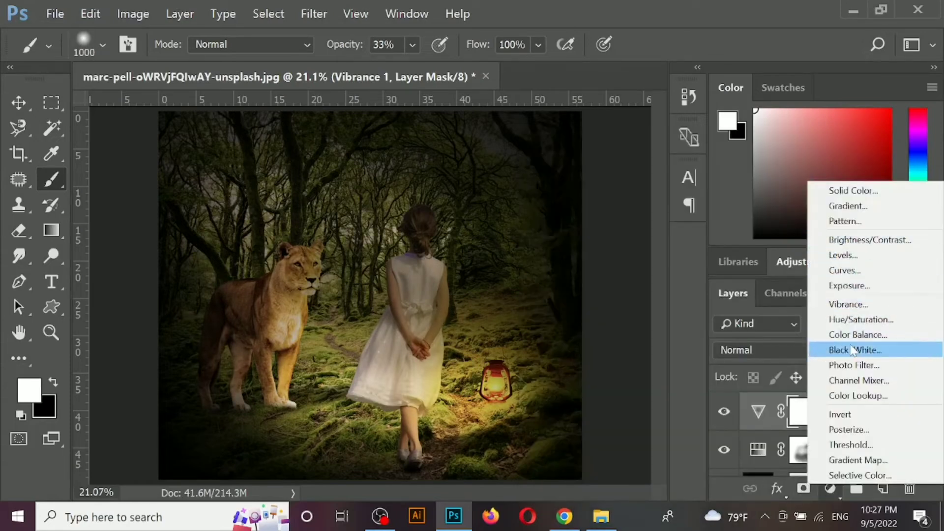
click(851, 395)
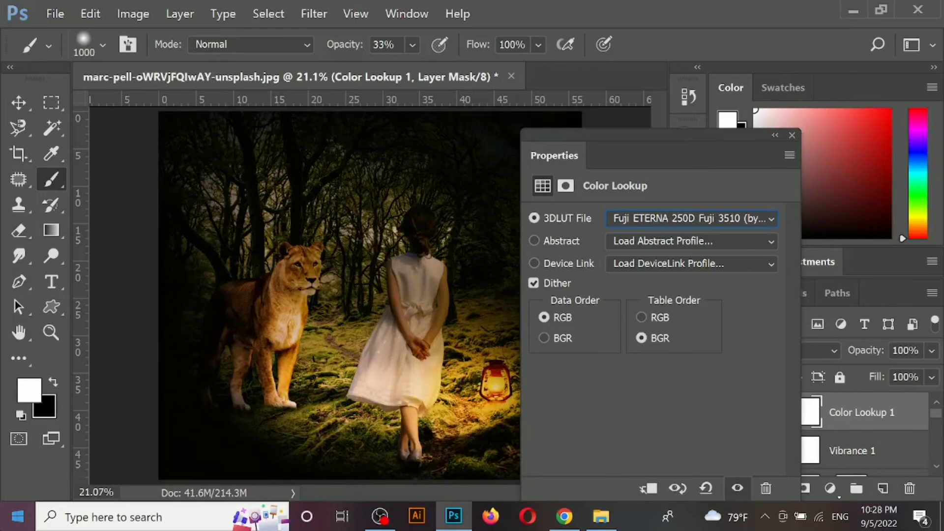
key(Up)
click(791, 136)
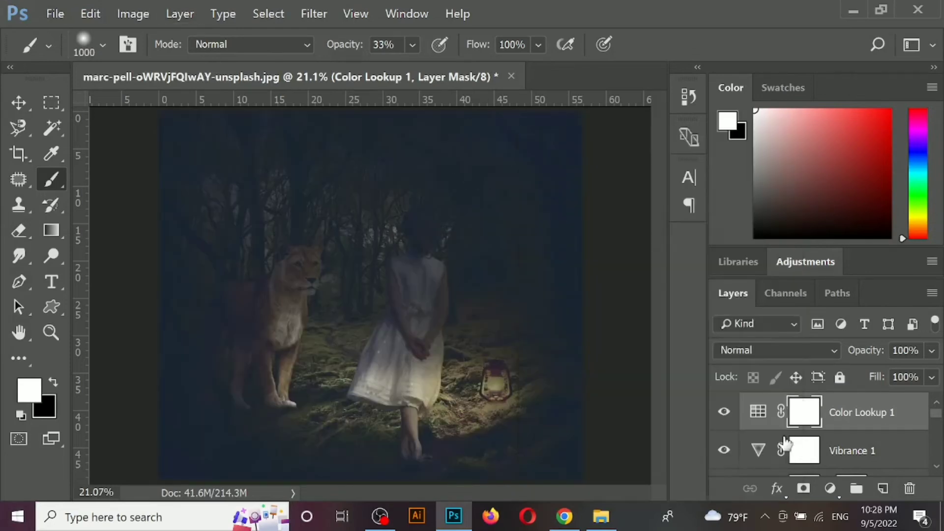
- Try clearing the Color Lookup effect over the girl, lioness and lamp with black at 33% and 13% opacity, and delete the layer
click(807, 489)
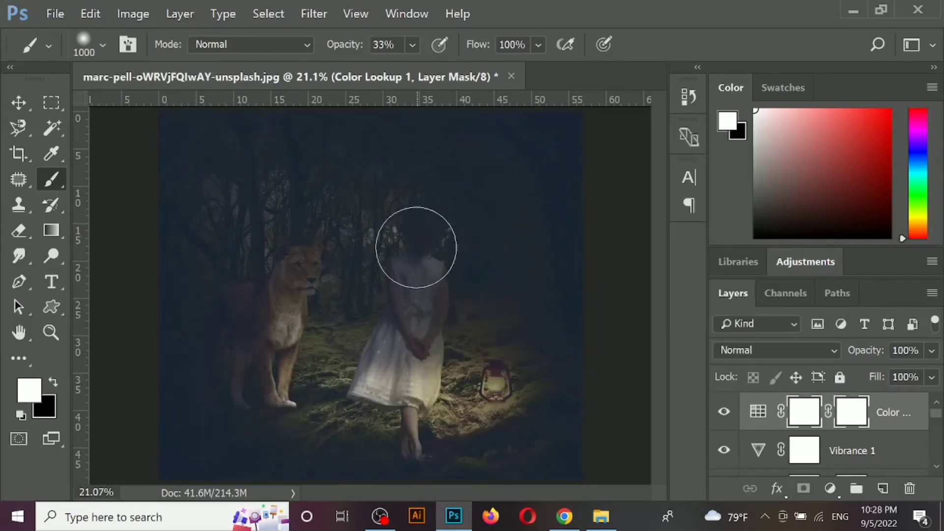
key(x)
mouse_move(417, 248)
mouse_down()
mouse_move(418, 277)
mouse_move(305, 273)
mouse_move(282, 258)
mouse_move(371, 120)
mouse_up()
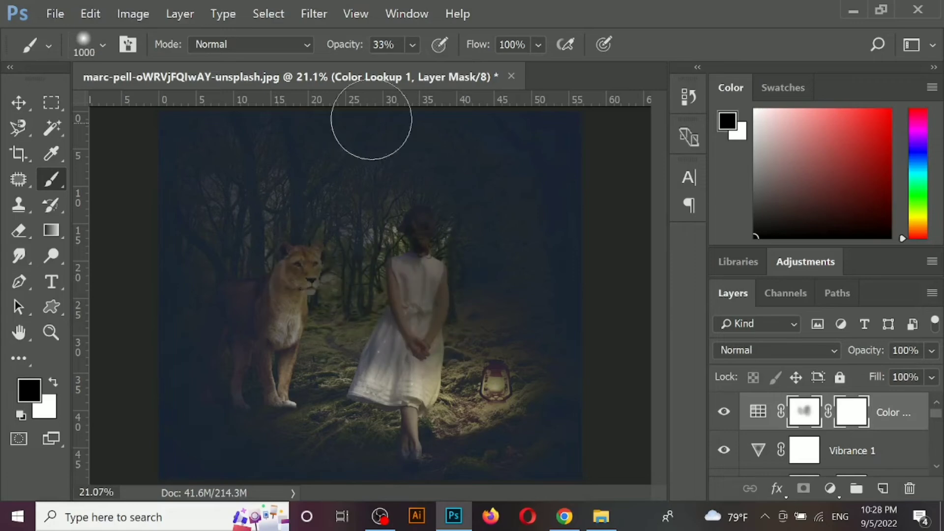
click(305, 283)
drag(406, 288, 435, 275)
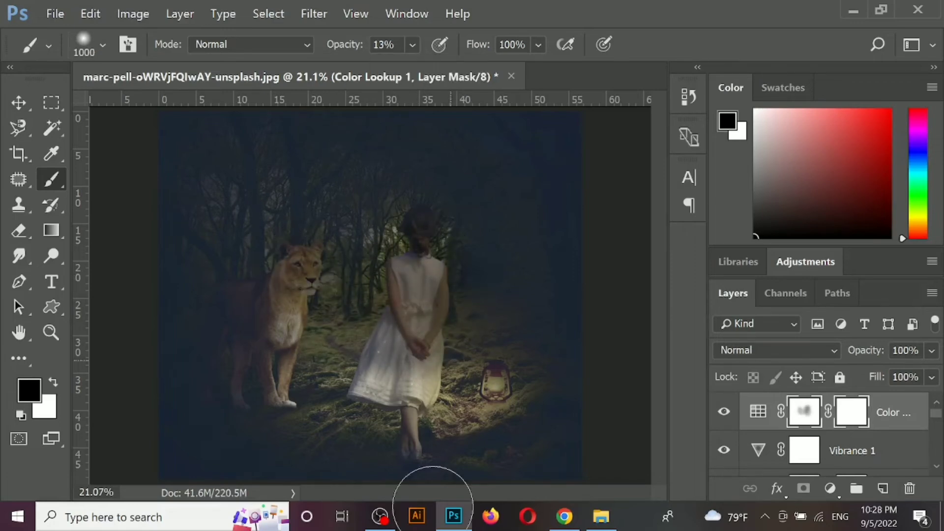
mouse_move(455, 401)
mouse_down()
mouse_move(514, 384)
mouse_move(487, 354)
mouse_up()
mouse_move(360, 423)
mouse_down()
mouse_move(312, 261)
mouse_move(331, 202)
mouse_move(257, 232)
mouse_move(307, 276)
mouse_move(467, 309)
mouse_up()
scroll(466, 309, down, 1)
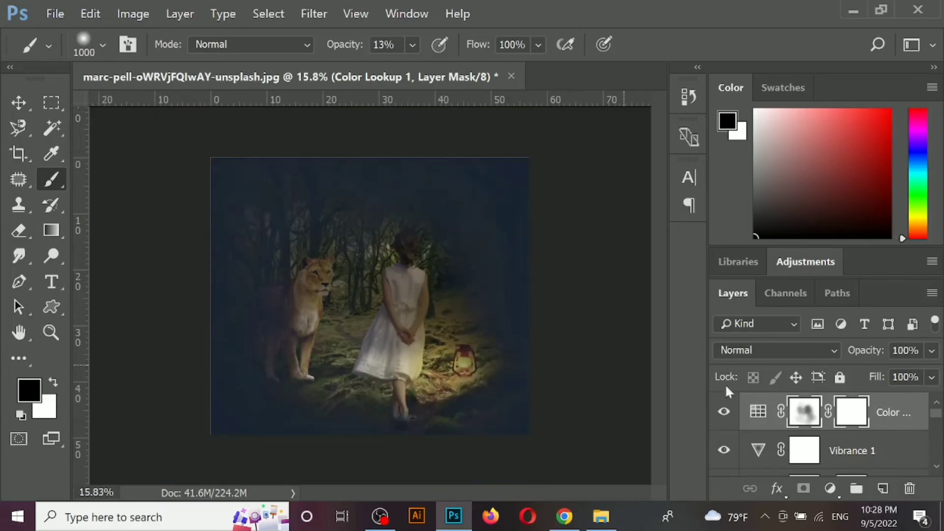
key(Delete)
- Add a new Color Lookup adjustment layer and apply a 3D LUT that darkens the forest while keeping the warm lamp glow
click(831, 489)
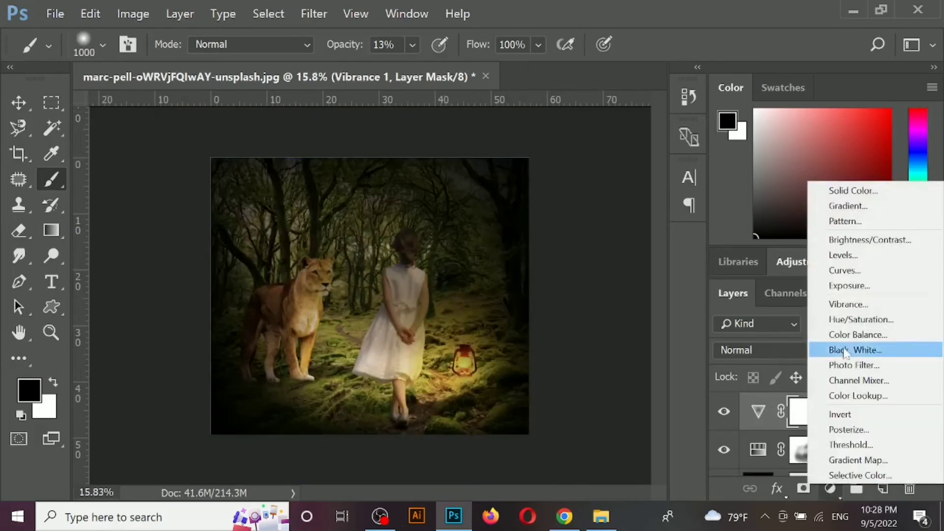
click(860, 393)
click(635, 218)
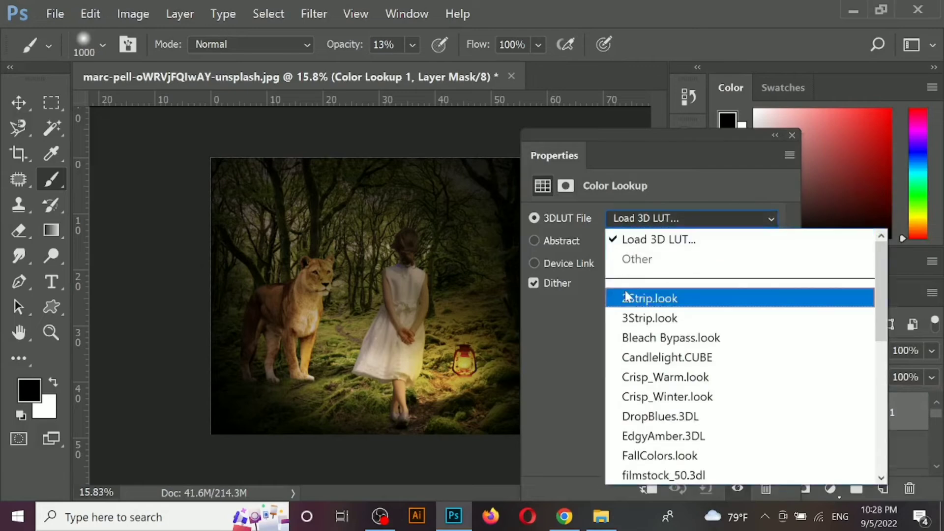
click(681, 263)
click(792, 135)
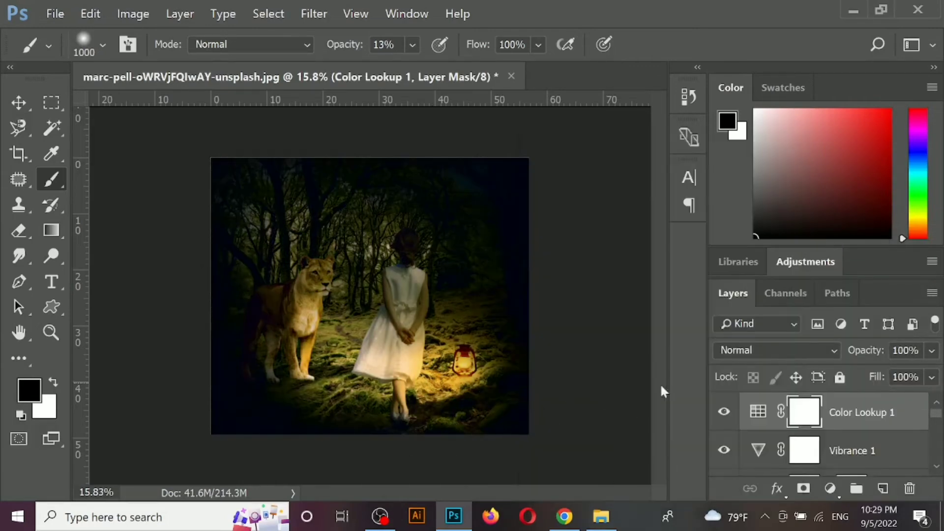
- Paint the Color Lookup mask black at 13% and 27% opacity over the girl, lioness, lamp and foreground path
click(804, 489)
mouse_move(400, 260)
mouse_down()
mouse_move(414, 246)
mouse_move(425, 283)
mouse_move(404, 263)
mouse_up()
mouse_move(427, 299)
mouse_down()
mouse_move(411, 249)
mouse_move(387, 311)
mouse_move(411, 311)
mouse_move(432, 263)
mouse_move(460, 369)
mouse_up()
click(413, 45)
drag(321, 305, 299, 342)
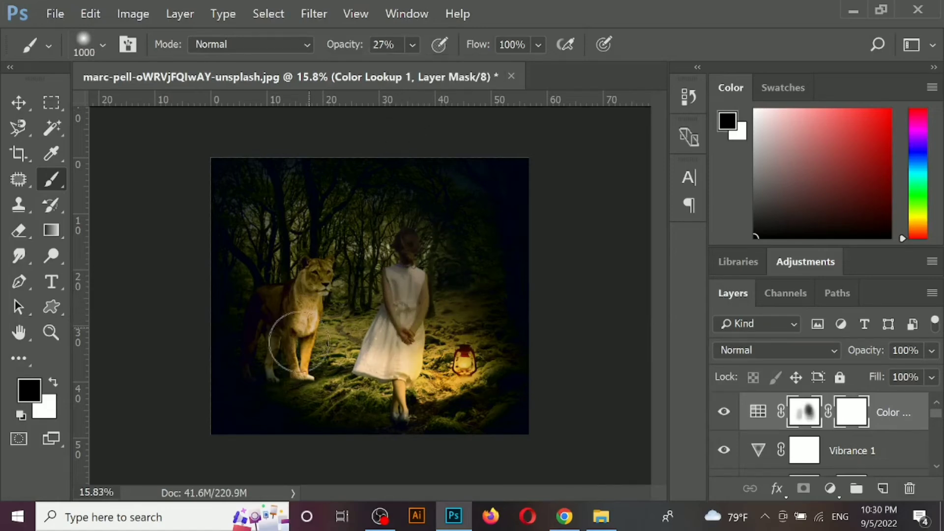
mouse_move(432, 287)
mouse_down()
mouse_move(464, 358)
mouse_move(487, 370)
mouse_move(444, 403)
mouse_up()
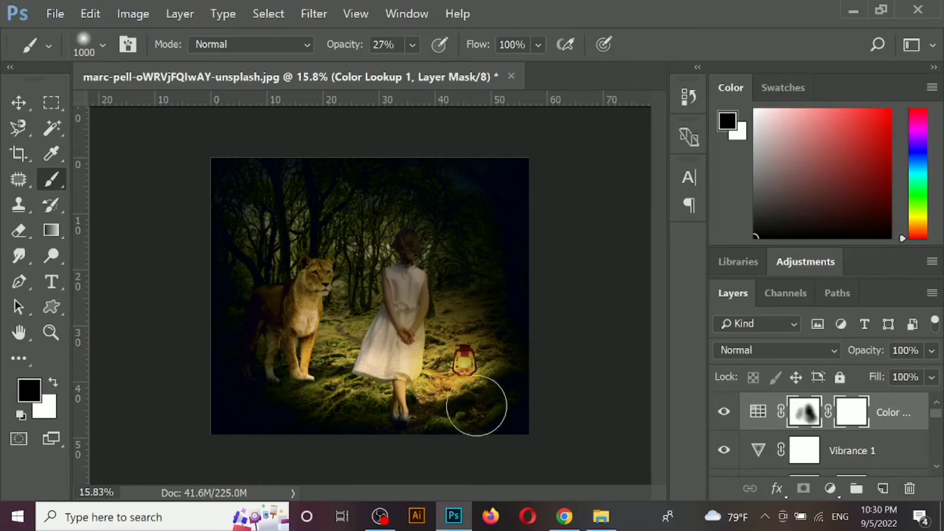
mouse_move(403, 368)
mouse_down()
mouse_move(317, 404)
mouse_move(367, 392)
mouse_move(250, 398)
mouse_move(392, 403)
mouse_up()
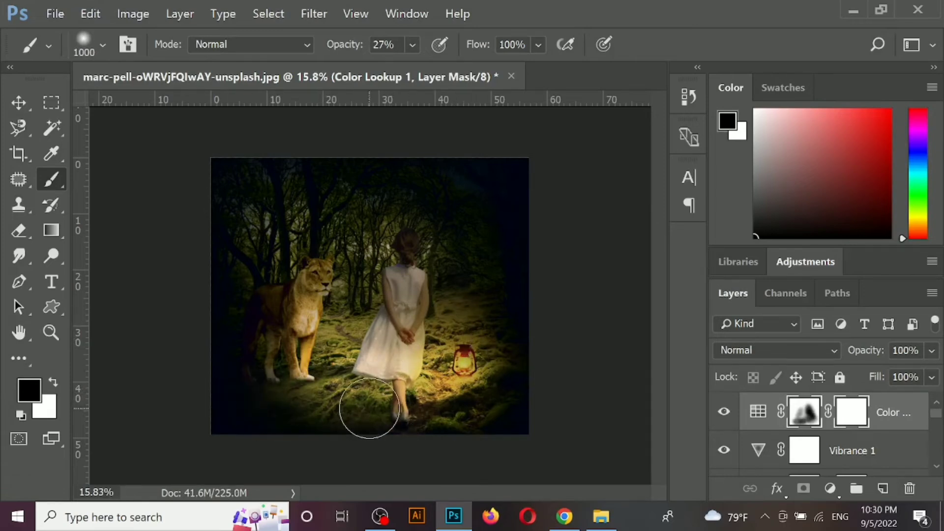
mouse_move(310, 378)
mouse_down()
mouse_move(327, 270)
mouse_move(338, 258)
mouse_move(360, 306)
mouse_up()
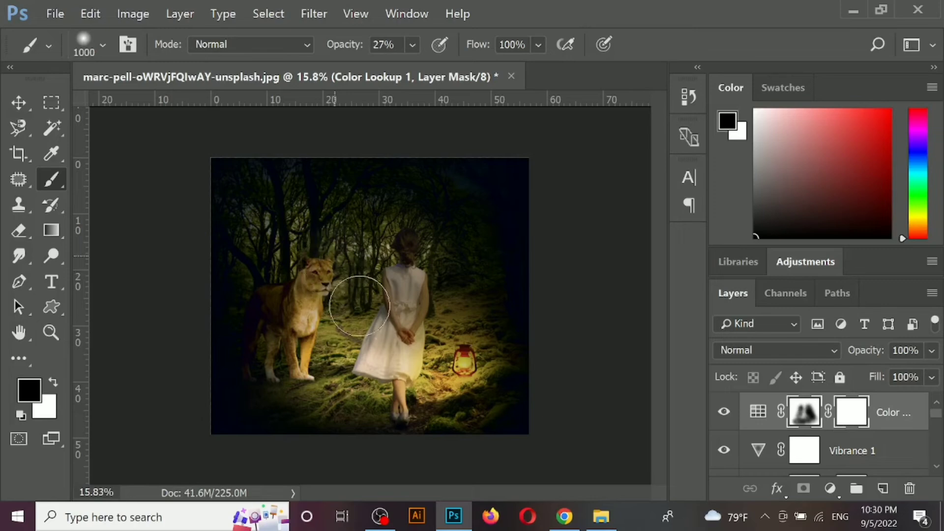
- Restore the Color Lookup effect over the girl, lioness and ground with white mask strokes at 59% and 100% opacity
key(x)
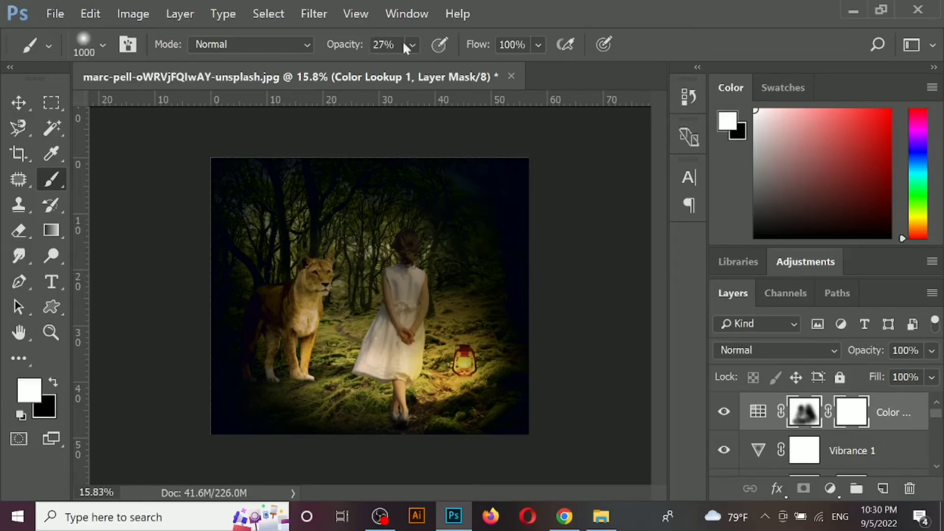
click(412, 45)
mouse_move(405, 225)
mouse_down()
mouse_move(264, 216)
mouse_move(300, 238)
mouse_move(469, 247)
mouse_move(416, 261)
mouse_move(500, 274)
mouse_move(282, 232)
mouse_move(329, 235)
mouse_move(420, 297)
mouse_move(464, 306)
mouse_move(303, 316)
mouse_move(340, 314)
mouse_up()
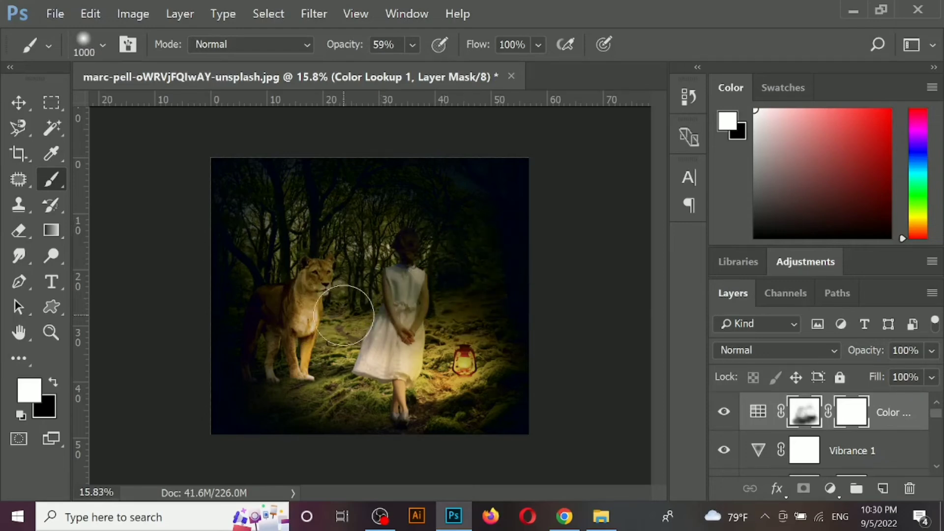
click(339, 283)
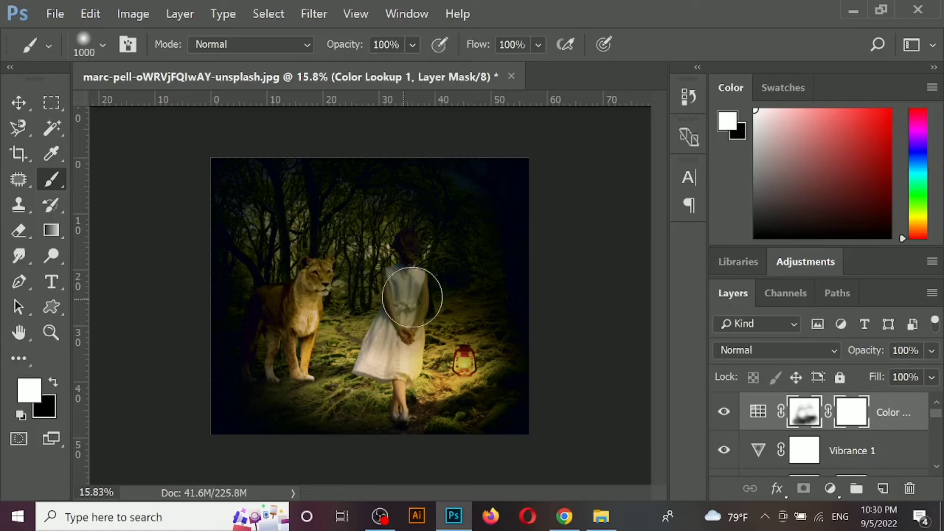
mouse_move(408, 300)
mouse_down()
mouse_move(444, 255)
mouse_move(407, 300)
mouse_move(242, 325)
mouse_up()
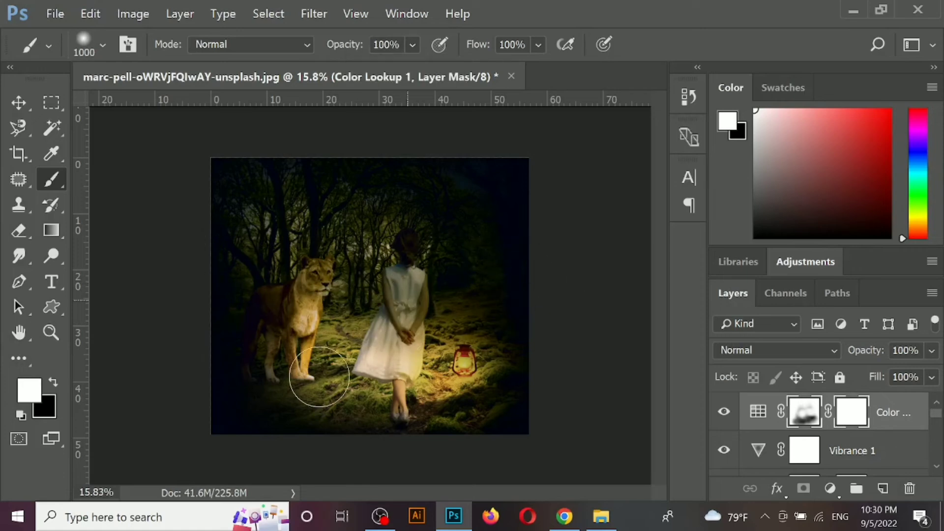
mouse_move(319, 376)
mouse_down()
mouse_move(345, 317)
mouse_move(374, 353)
mouse_move(426, 386)
mouse_up()
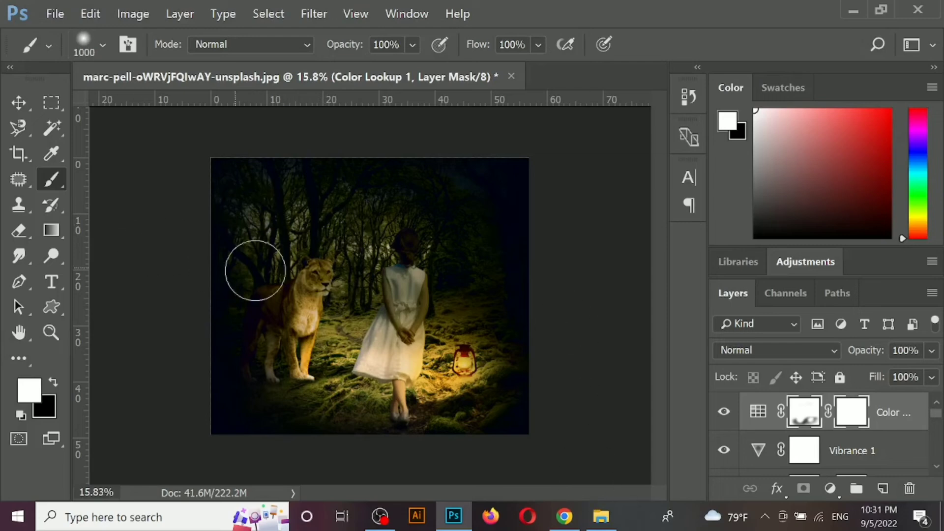
- Set the Color Lookup layer's blend mode to Luminosity and toggle its visibility to compare the effect
click(719, 350)
click(752, 372)
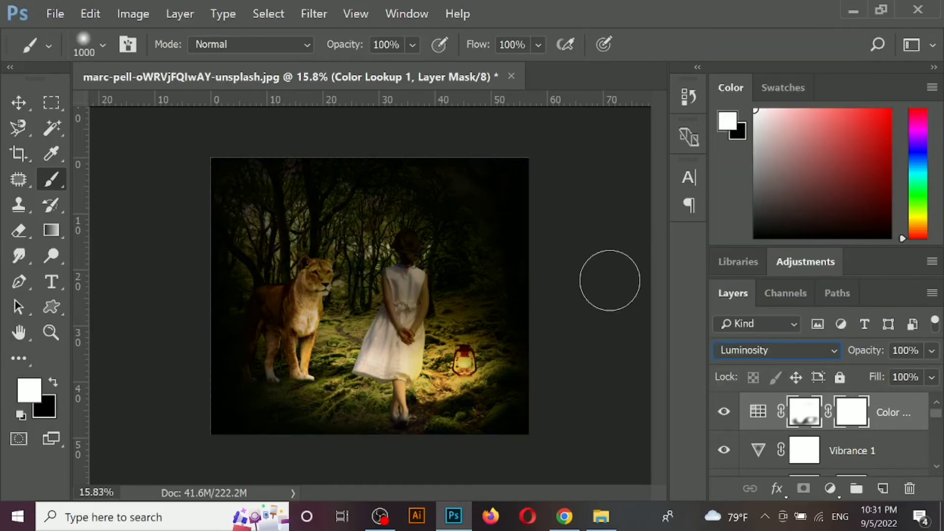
click(723, 412)
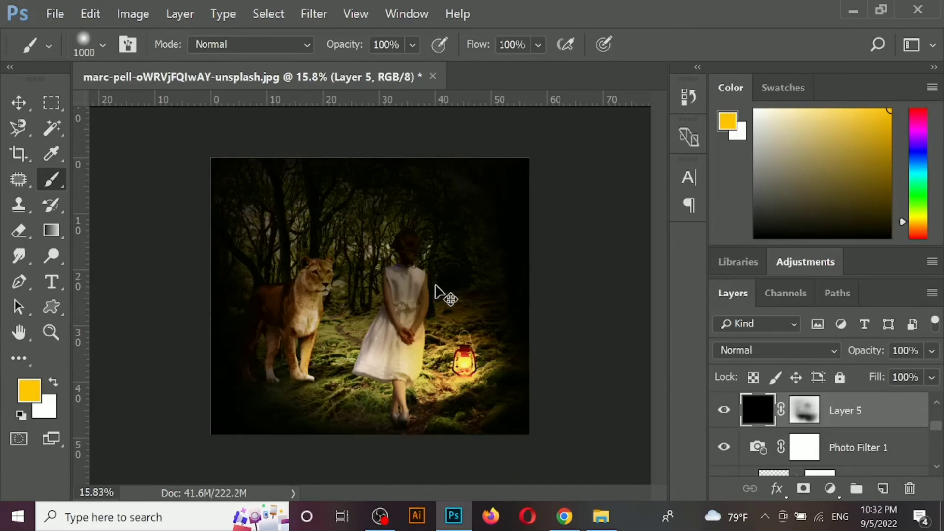
- Try a full-opacity white stroke over the girl on the vignette layer's mask, and undo it
click(804, 416)
drag(415, 270, 421, 330)
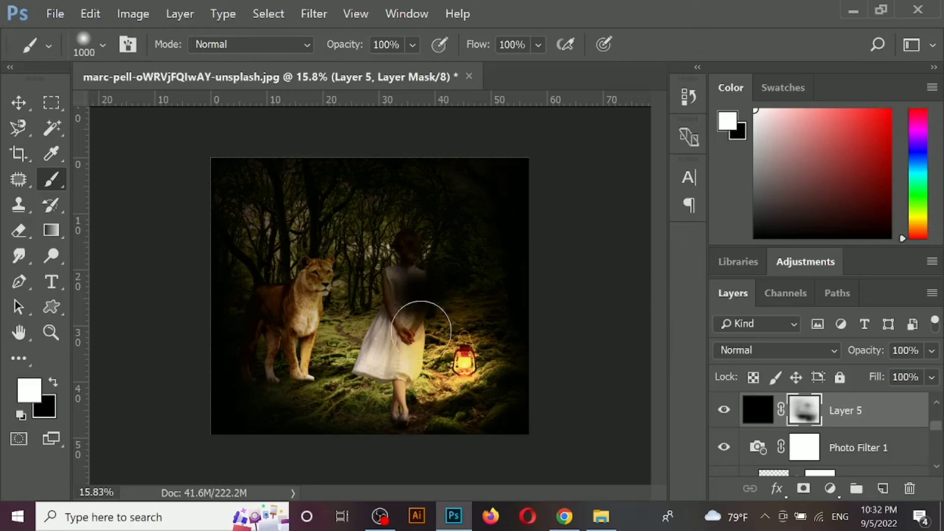
key(ctrl+z)
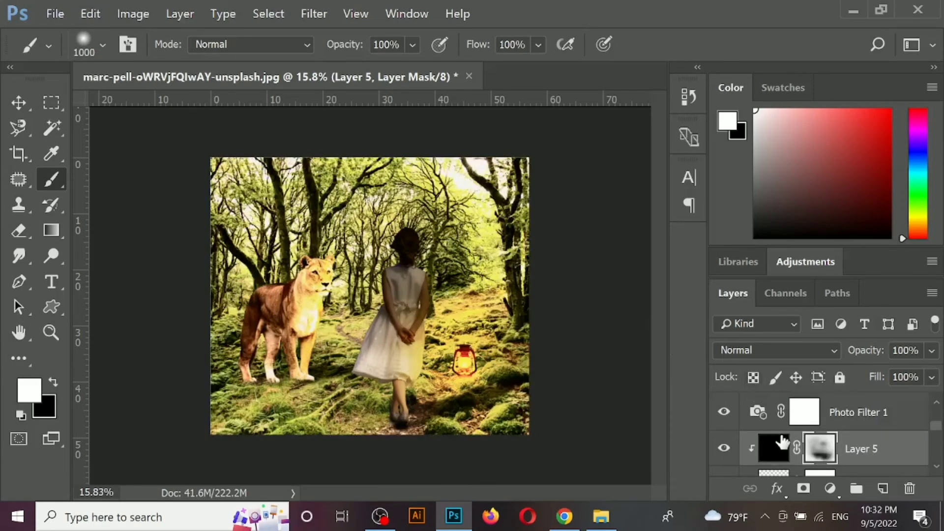
- Target the Layer 5 mask and paint black at 15% opacity over the girl and the ground beside her, undoing a full-opacity trial stroke
drag(782, 442, 782, 406)
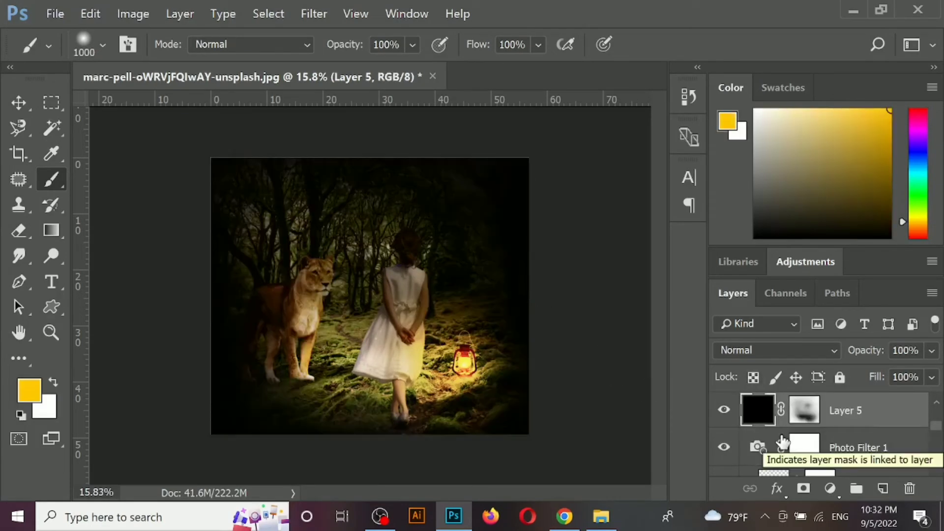
click(805, 410)
key(x)
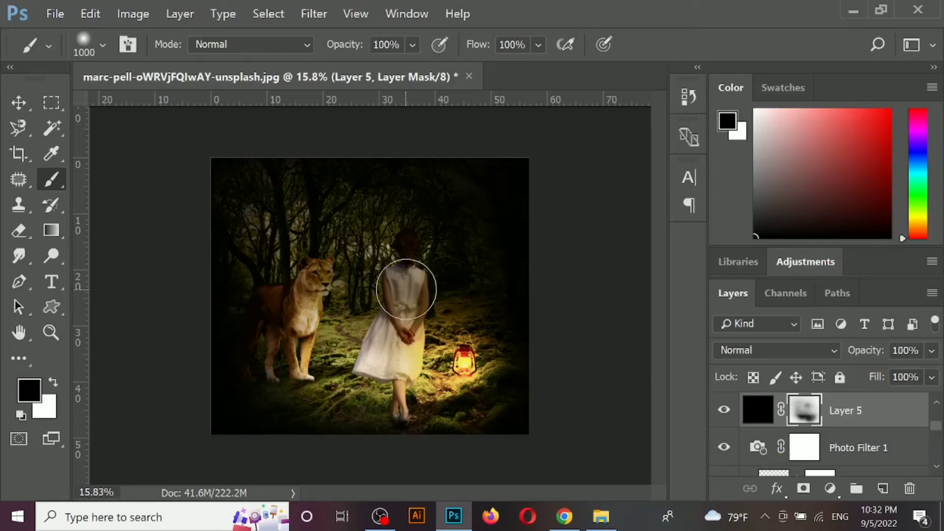
drag(408, 288, 429, 322)
key(ctrl+z)
click(413, 44)
click(424, 372)
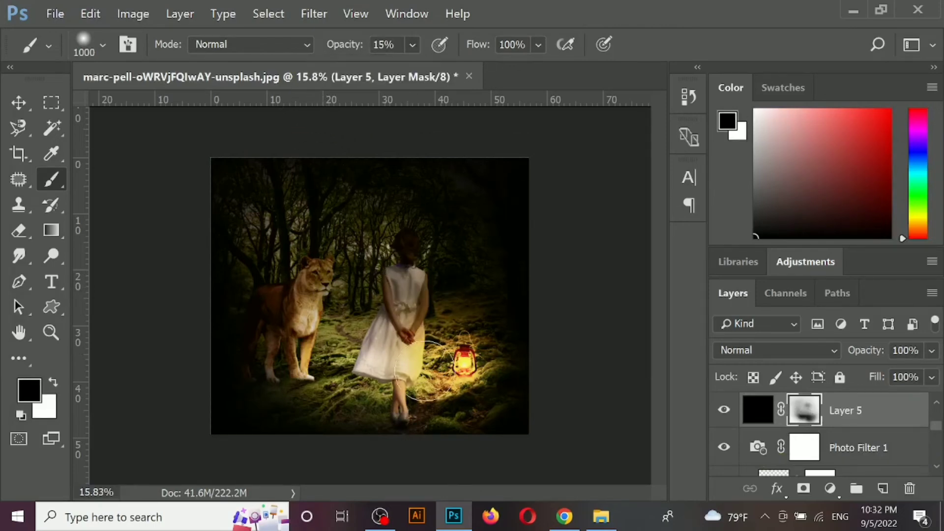
drag(418, 303, 437, 340)
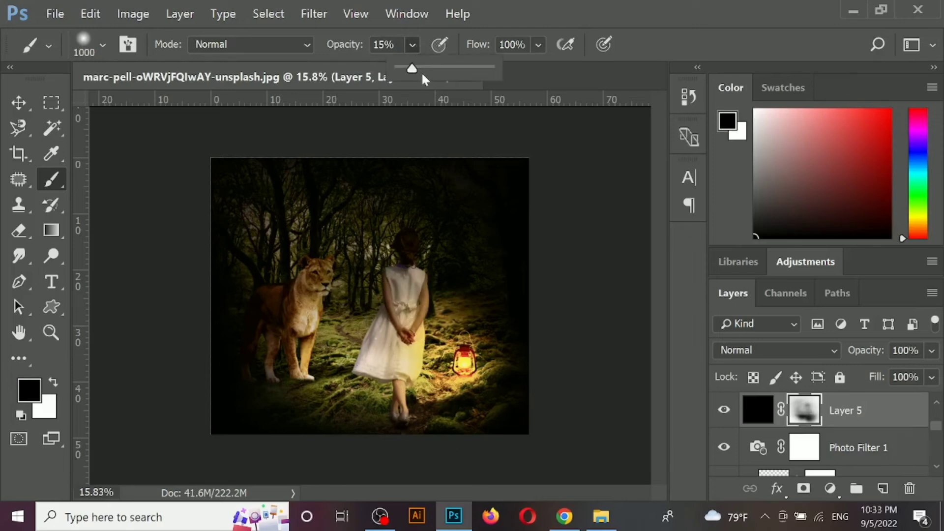
- Paint the Layer 5 mask black at 9% opacity over the lioness, the lamp surroundings and the foreground path
mouse_move(324, 305)
mouse_down()
mouse_move(344, 322)
mouse_move(322, 352)
mouse_up()
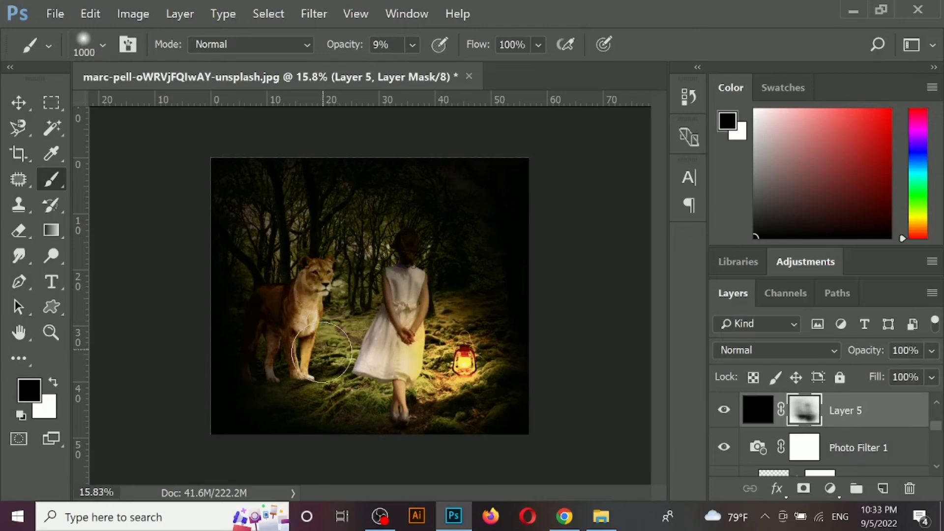
mouse_move(466, 377)
mouse_down()
mouse_move(511, 366)
mouse_move(504, 354)
mouse_move(523, 348)
mouse_move(481, 363)
mouse_move(489, 327)
mouse_up()
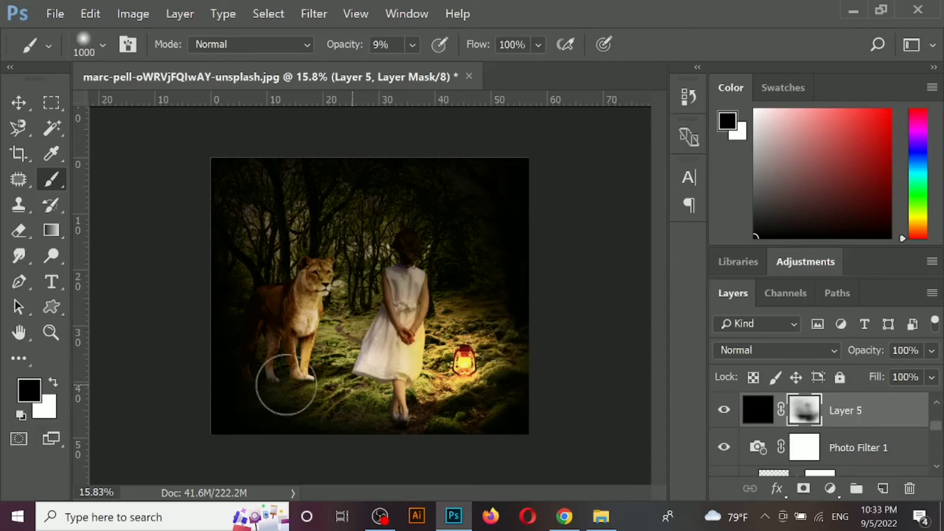
drag(286, 384, 325, 356)
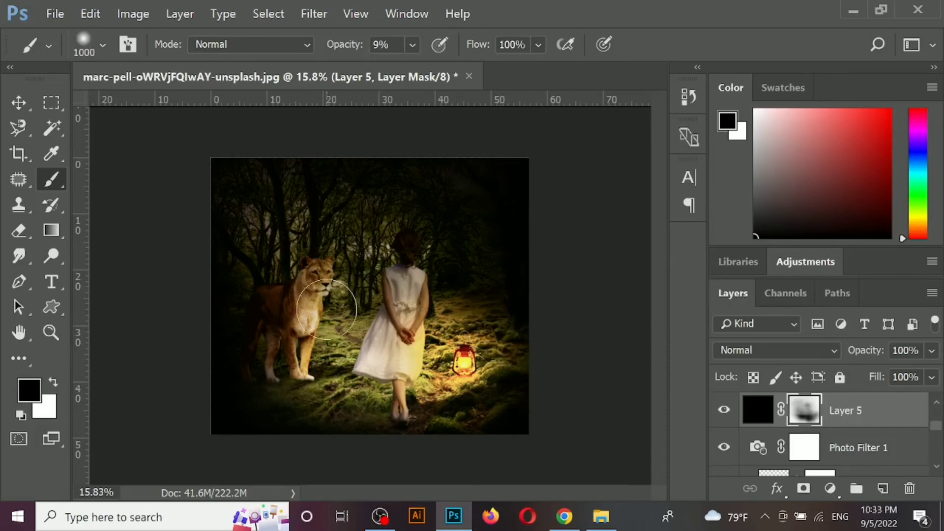
mouse_move(326, 309)
mouse_down()
mouse_move(351, 303)
mouse_move(348, 277)
mouse_move(365, 323)
mouse_move(356, 316)
mouse_move(436, 406)
mouse_up()
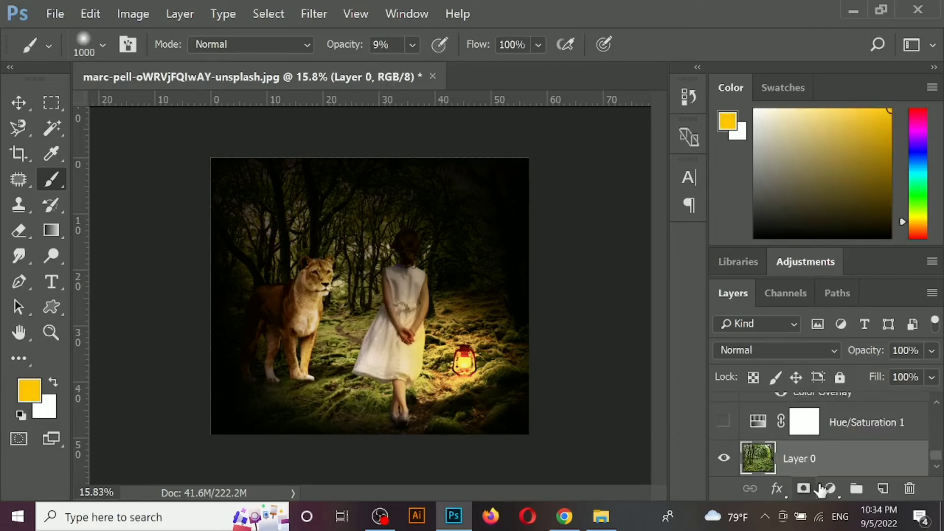
- Add a Photo Filter adjustment layer above the forest background Layer 0 and try its filter presets, including Deep Emerald
click(830, 488)
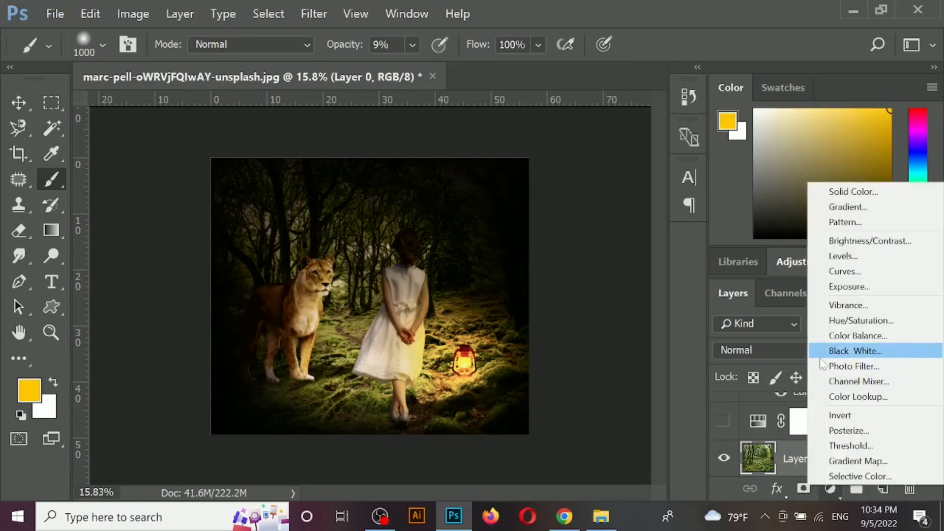
click(854, 367)
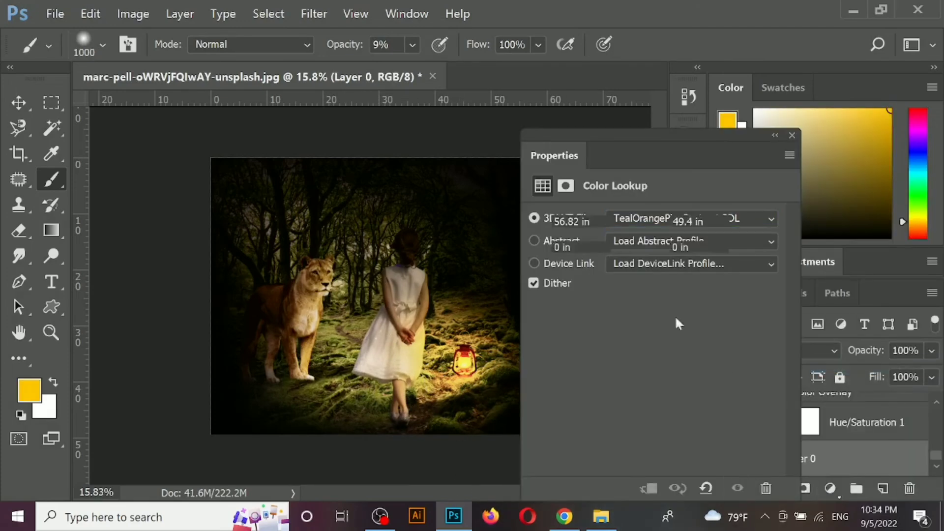
click(644, 220)
click(620, 474)
key(Up)
key(Up)
key(Up)
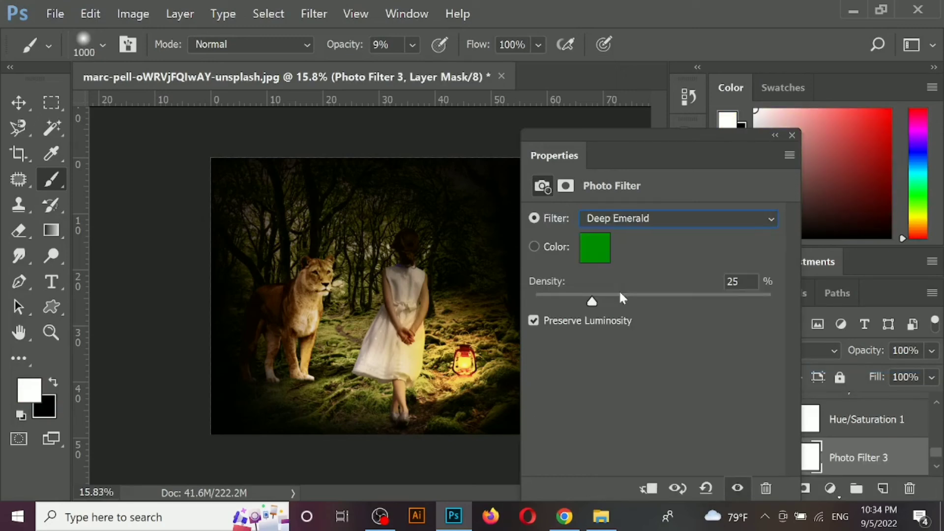
click(792, 135)
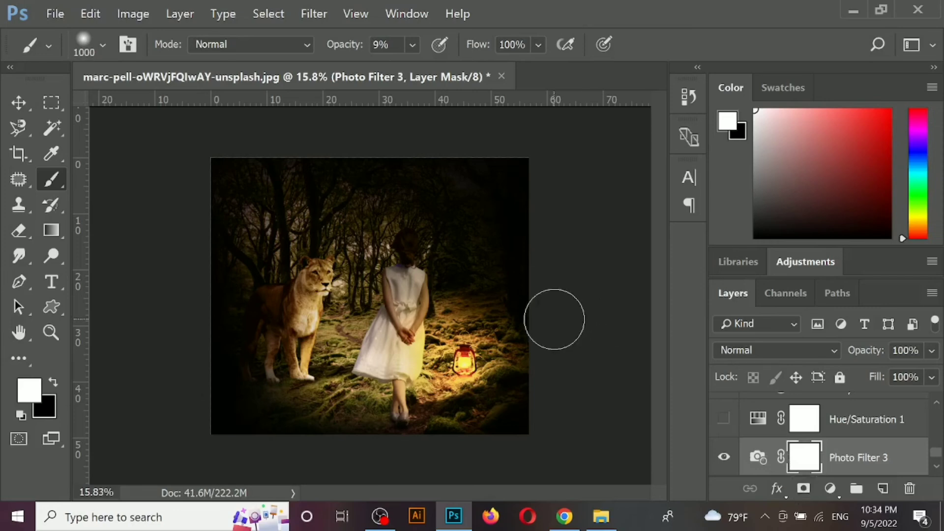
- Select the Color Lookup 1 layer and toggle its visibility to compare the effect
scroll(816, 437, up, 4)
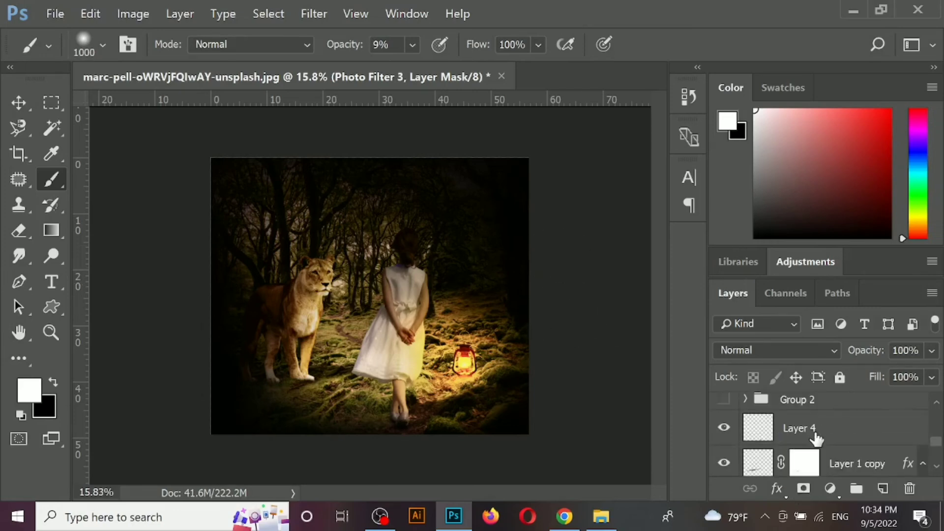
scroll(816, 438, up, 2)
key(v)
click(481, 244)
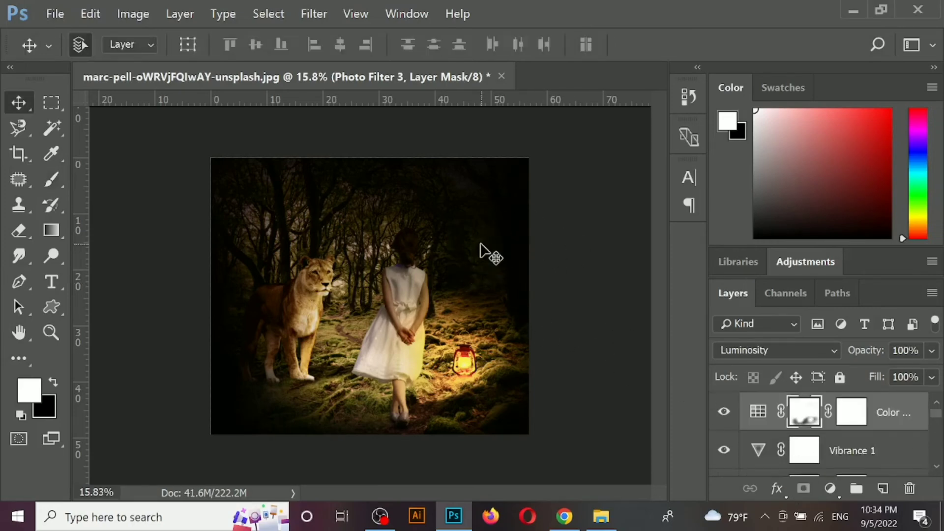
click(723, 413)
click(723, 413)
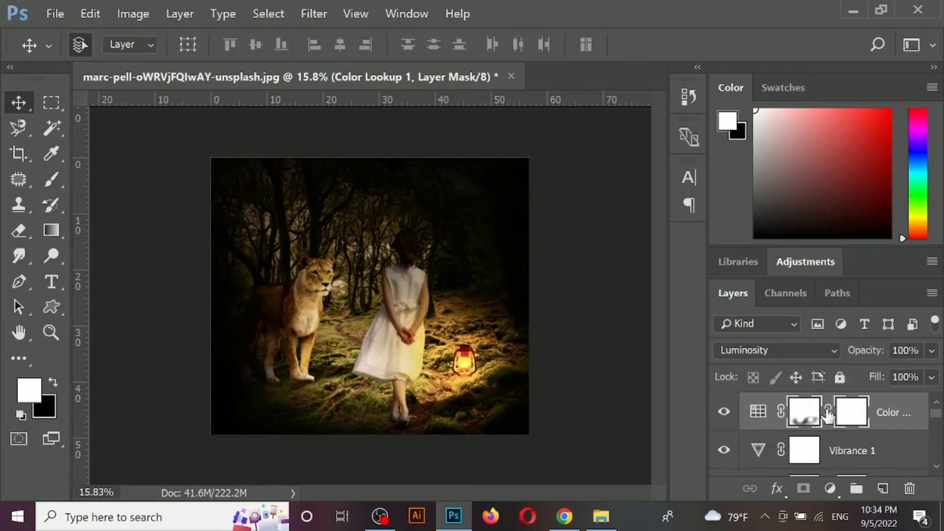
- Paint the Color Lookup 1 mask black at 9% opacity over the lioness's head and the trees beside it
key(b)
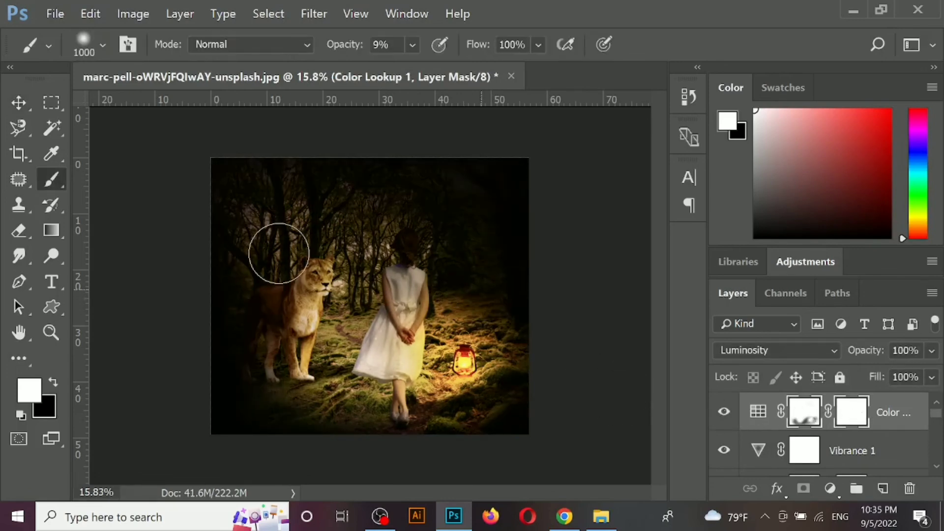
key(x)
drag(312, 268, 358, 227)
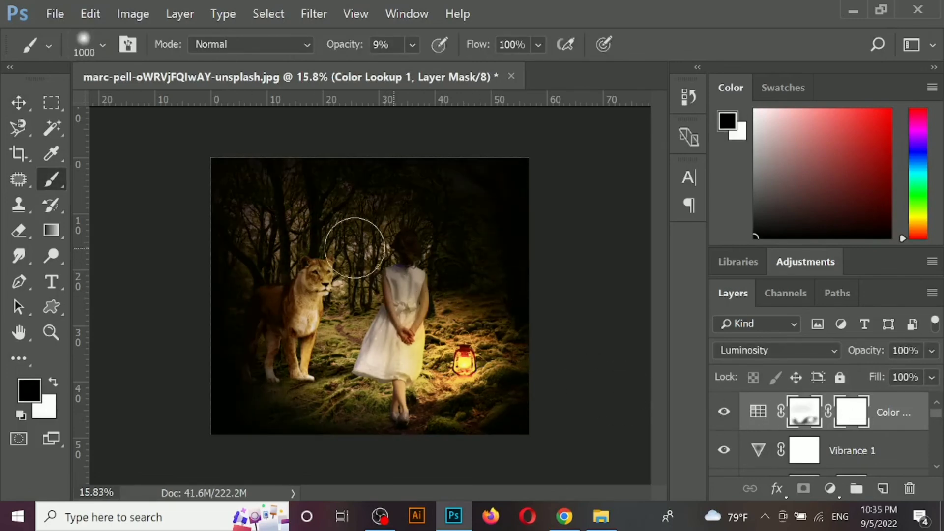
- Restore the Color Lookup 1 effect over the background trees with a white mask brush of size 1200 at 54% opacity
key(x)
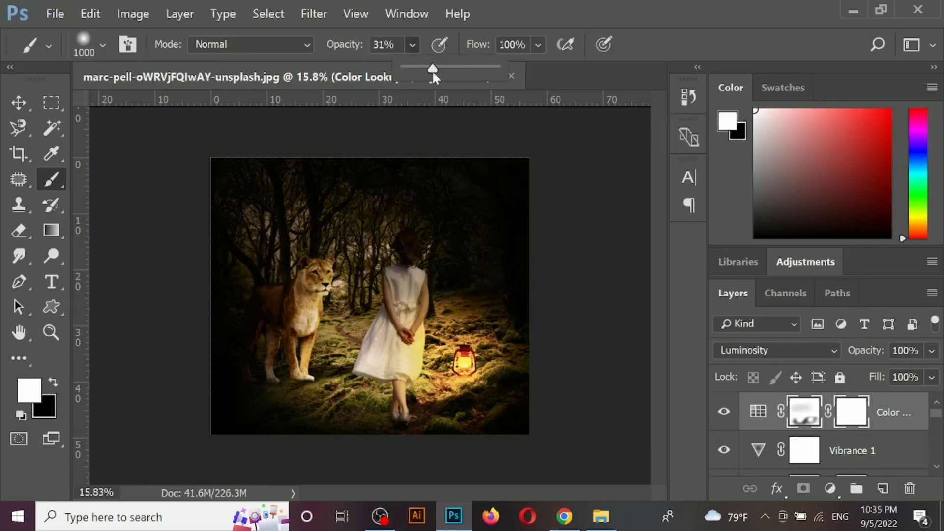
key(bracketright)
key(bracketright)
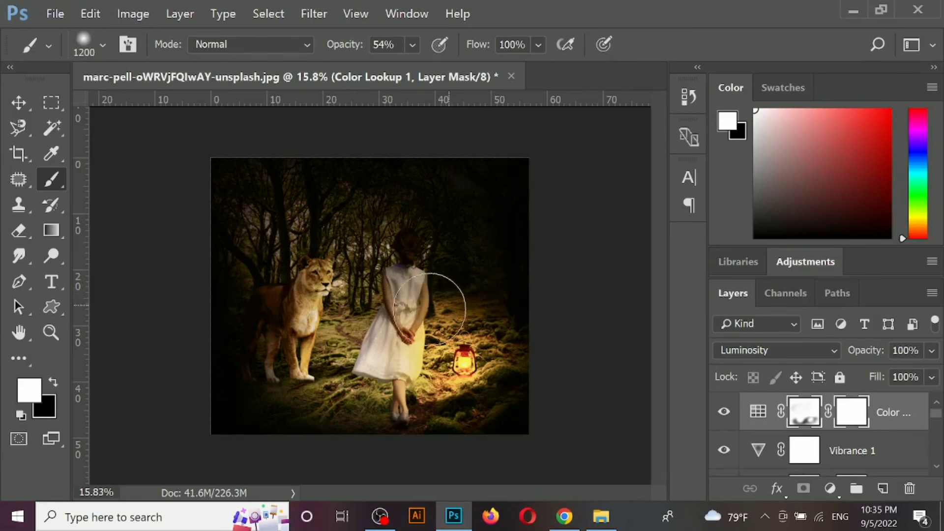
mouse_move(352, 307)
mouse_down()
mouse_move(275, 271)
mouse_move(343, 251)
mouse_move(403, 188)
mouse_move(384, 188)
mouse_up()
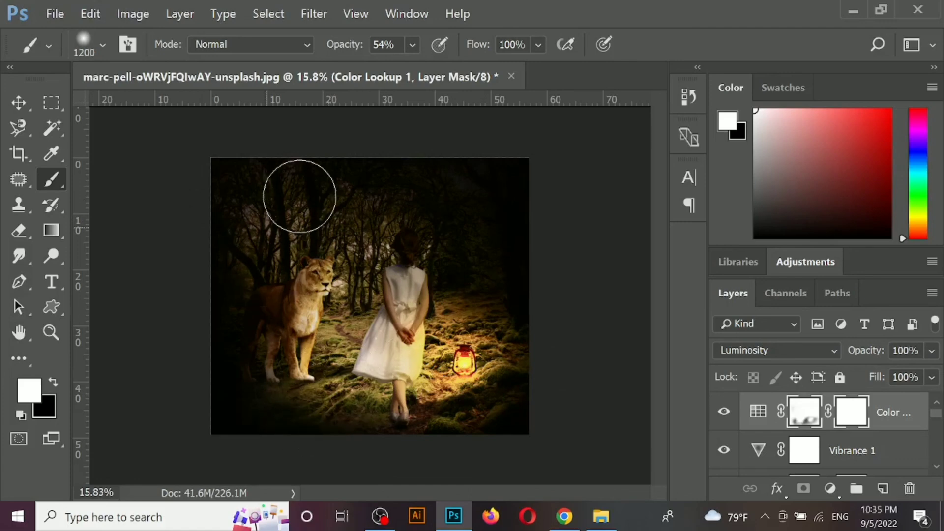
- Create a new empty layer above the Color Lookup 1 layer
key(ctrl+shift+n)
key(Return)
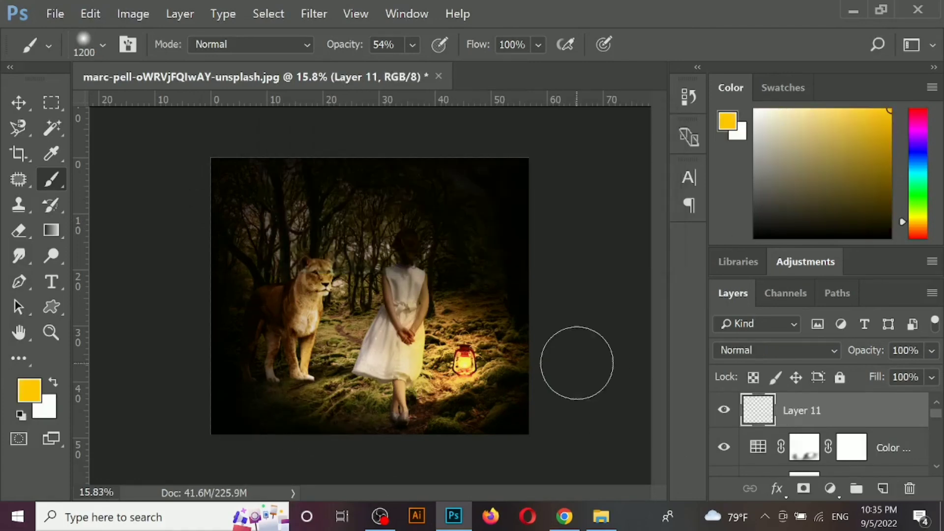
scroll(820, 425, down, 8)
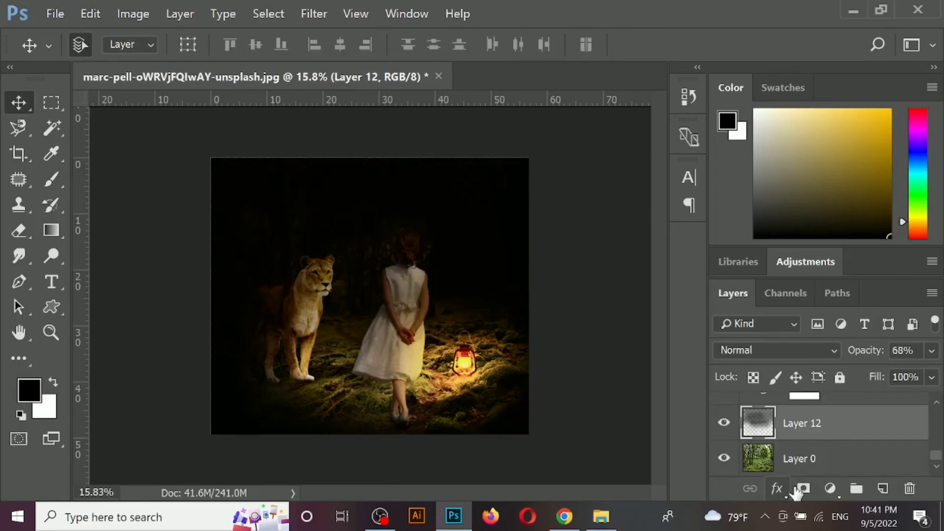
- Add a mask to the shadow Layer 12 above the forest background and enlarge the 6% opacity brush to 1200
click(803, 489)
key(x)
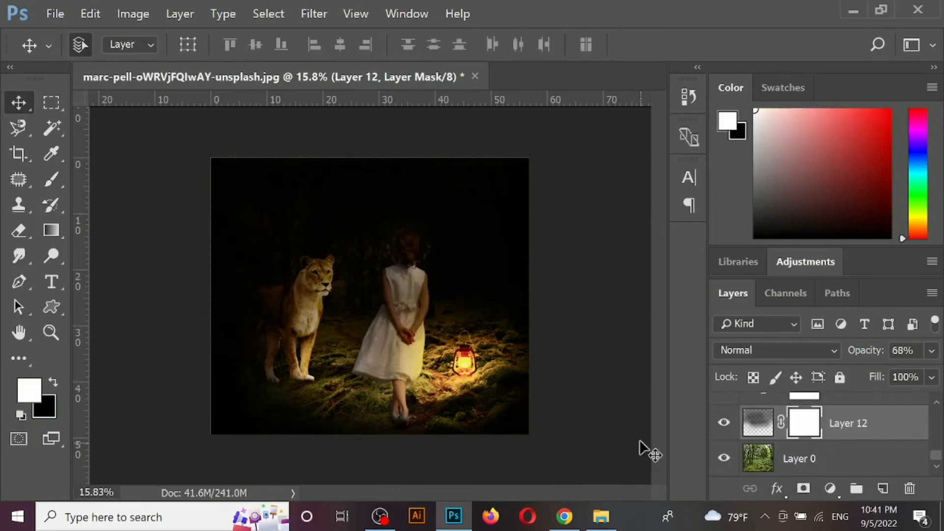
key(b)
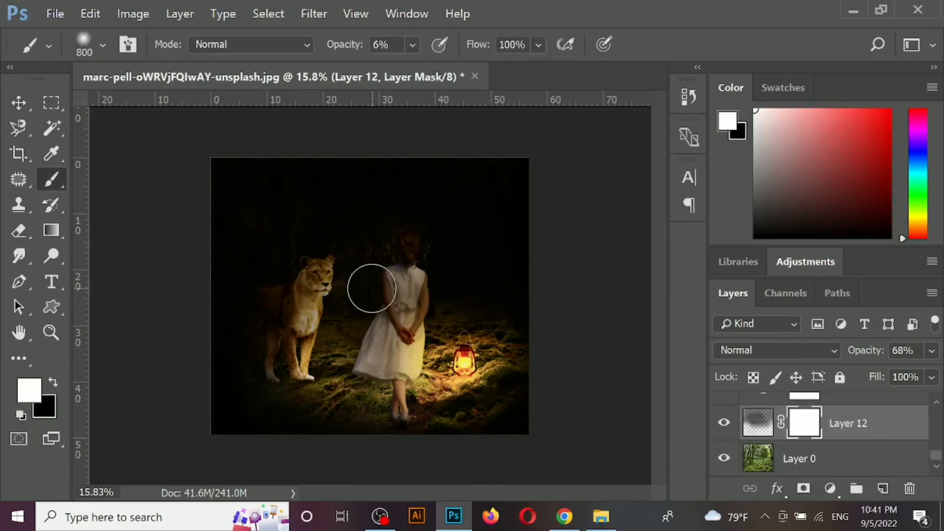
key(bracketright)
key(bracketright)
key(bracketright)
key(bracketright)
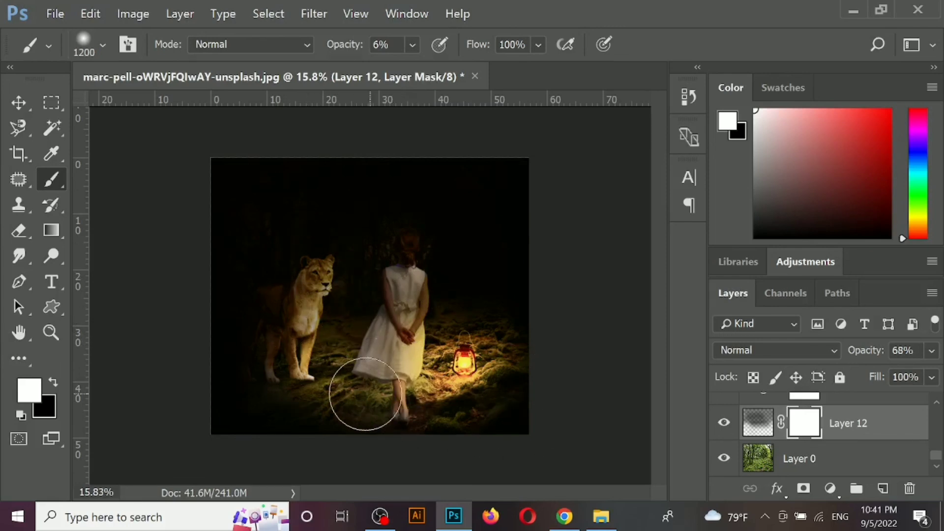
- Toggle Layer 12's visibility to compare its shading and set its blend mode to Darken
click(19, 102)
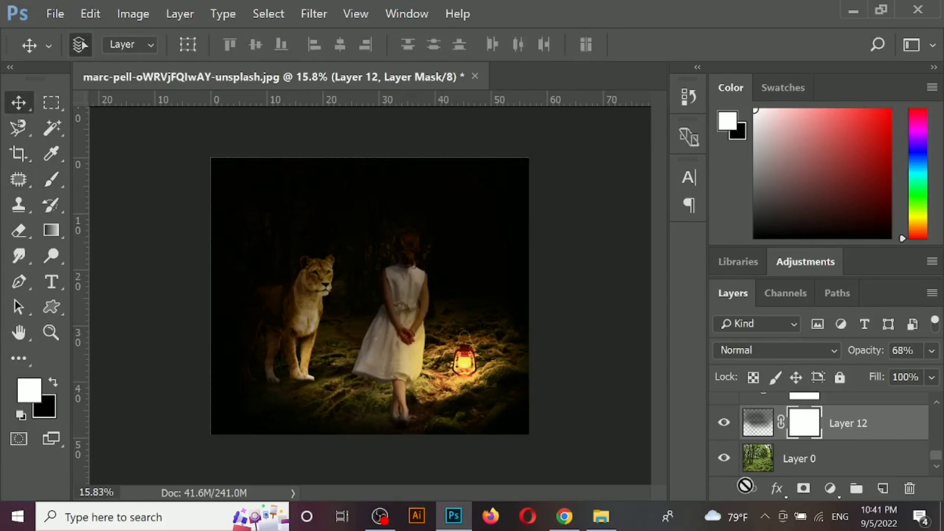
click(724, 423)
click(723, 422)
click(793, 351)
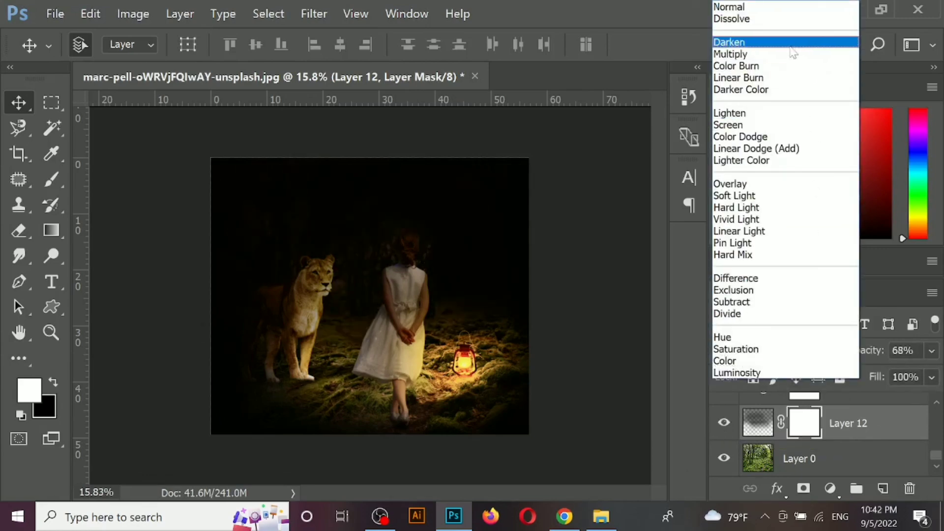
click(792, 46)
- Add a Color Lookup adjustment layer above Color Lookup 1 using the 3Strip.look 3D LUT
click(550, 299)
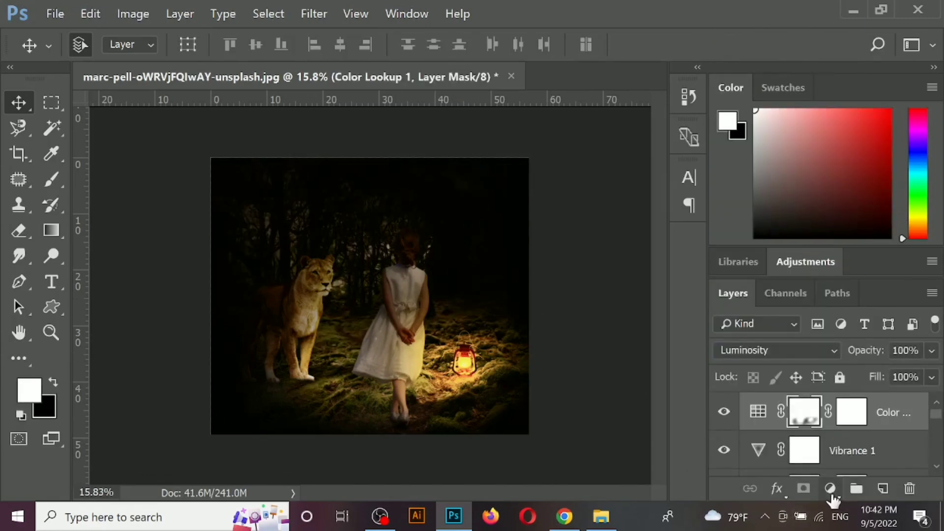
click(830, 488)
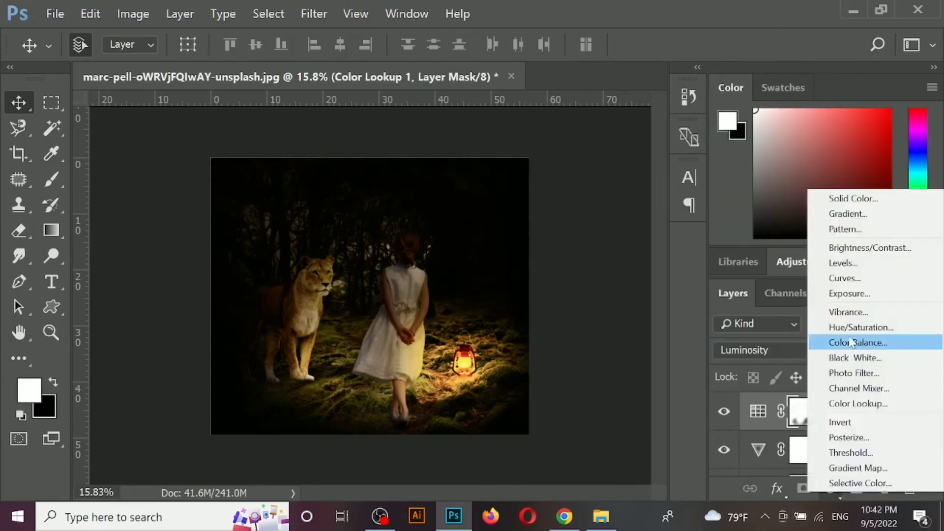
click(858, 404)
click(653, 224)
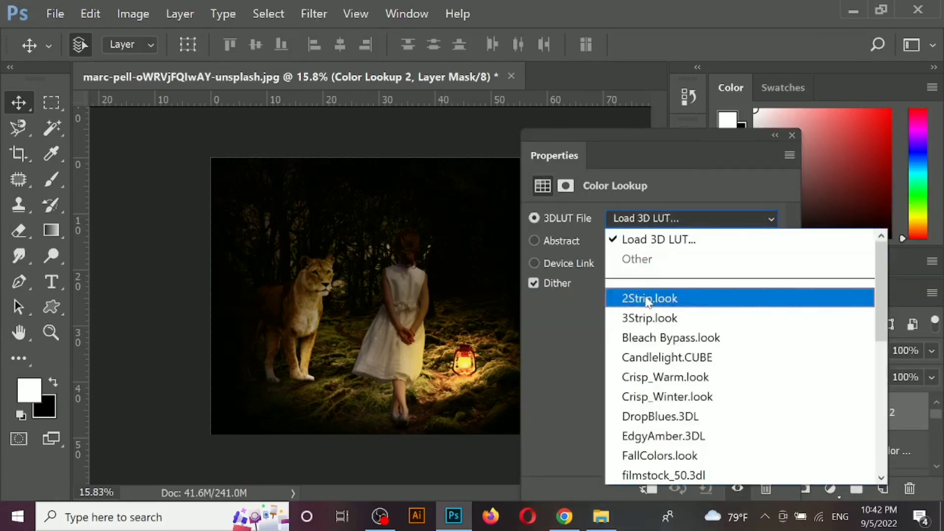
click(654, 297)
key(Down)
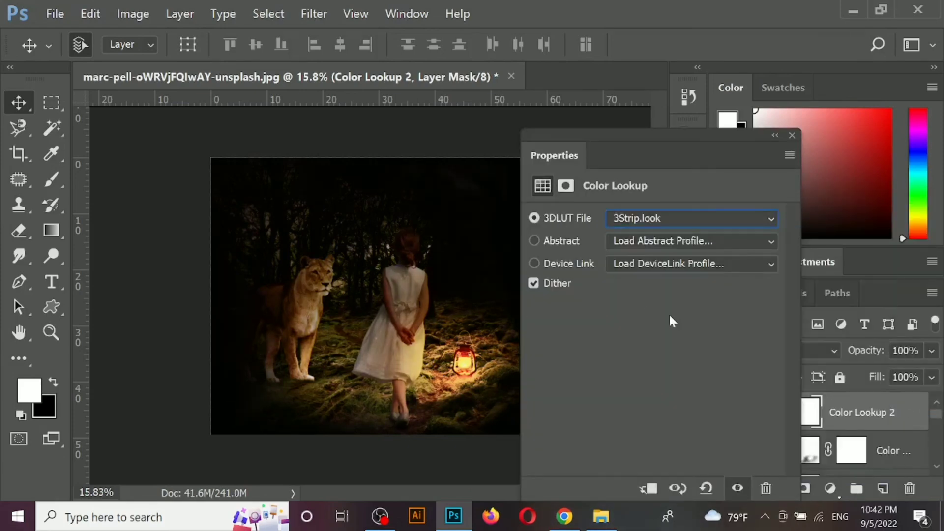
click(792, 136)
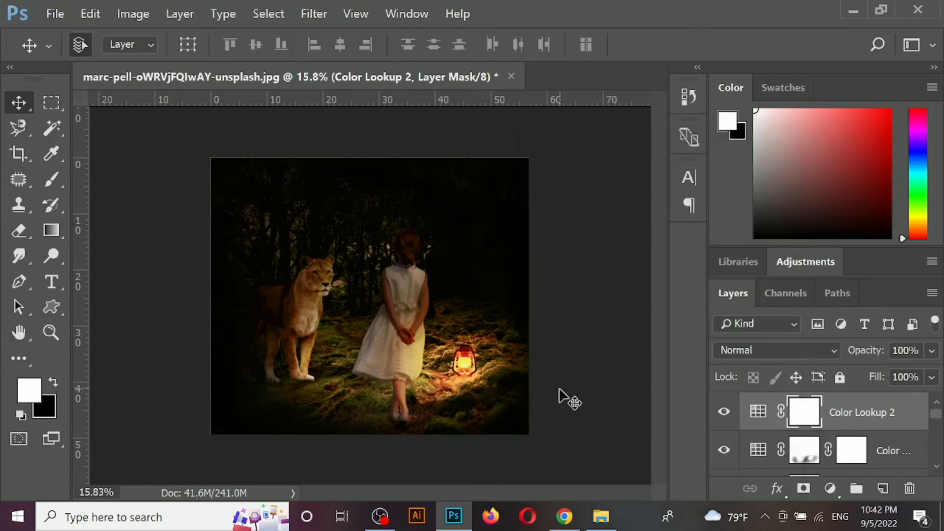
- Compare the composite with and without Color Lookup 1, and lower that layer's opacity to 82%
click(559, 389)
scroll(560, 388, up, 2)
click(528, 250)
click(723, 450)
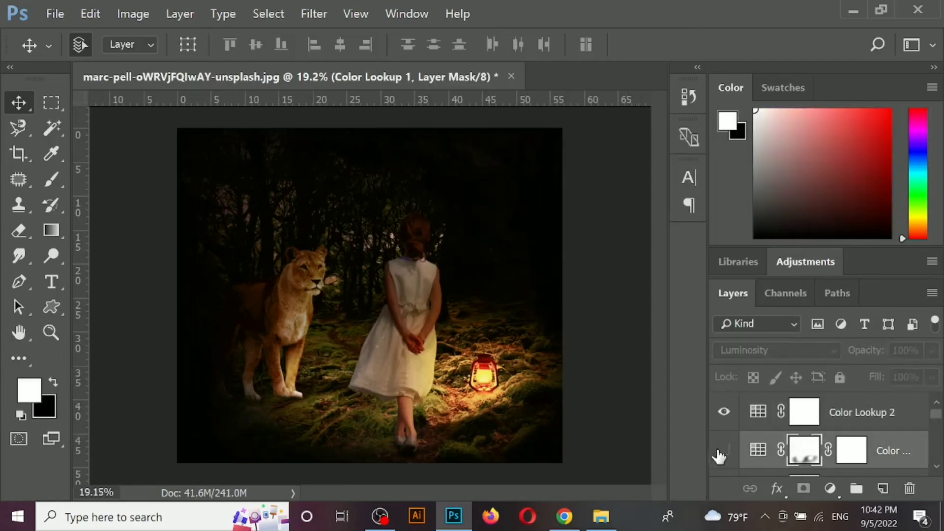
click(722, 451)
drag(927, 353, 925, 378)
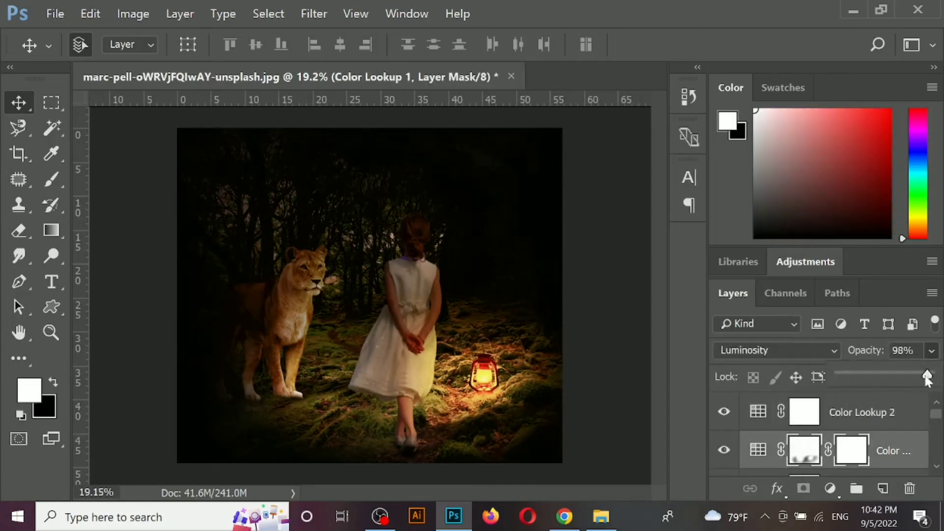
- Toggle the visibility of Vibrance 1 and the black Layer 5 to compare their effects, and deselect all layers to review the composite
scroll(862, 416, down, 1)
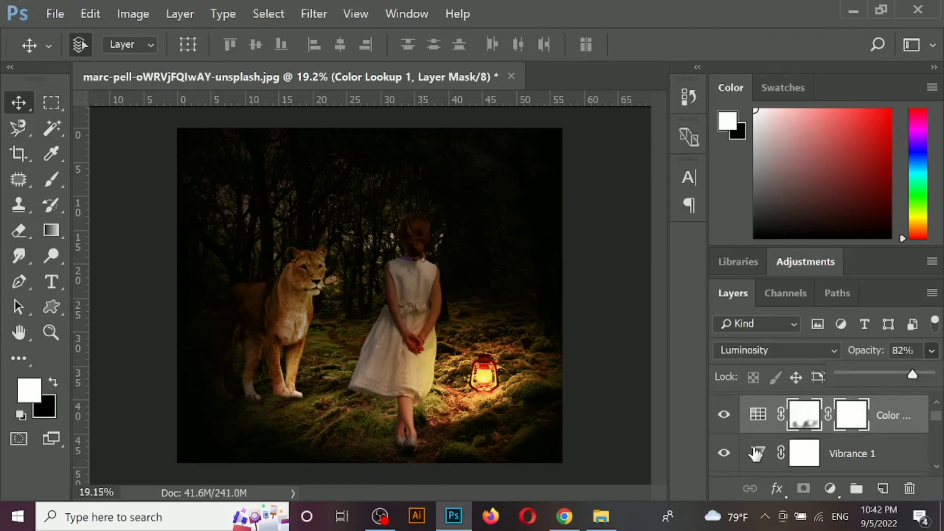
click(725, 456)
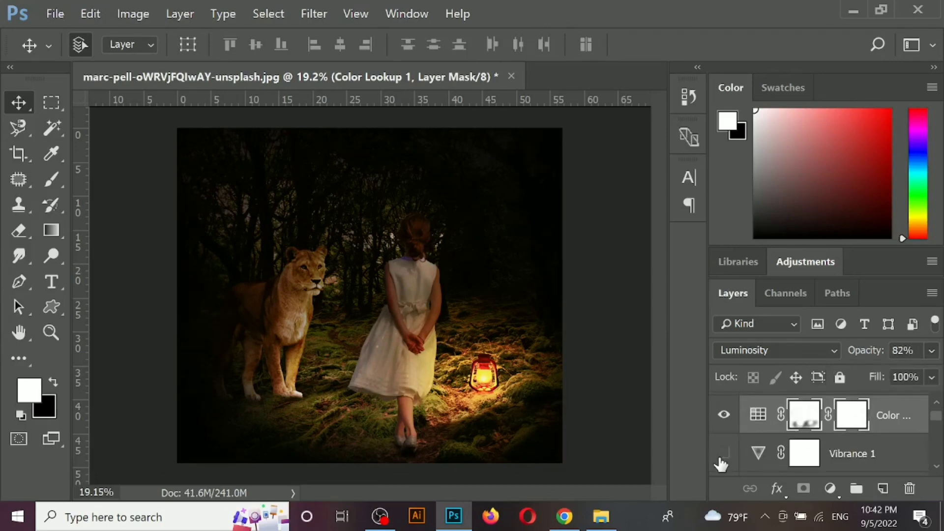
scroll(766, 442, down, 5)
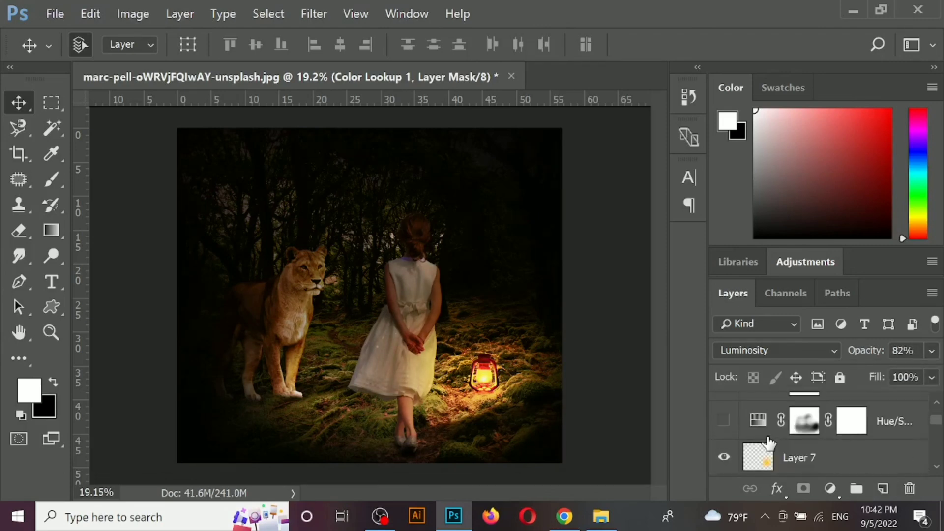
click(721, 422)
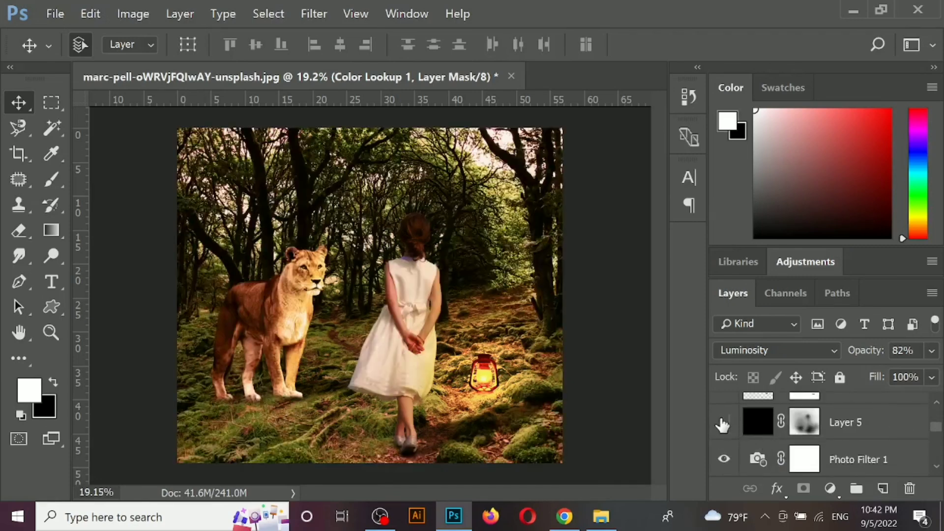
click(722, 421)
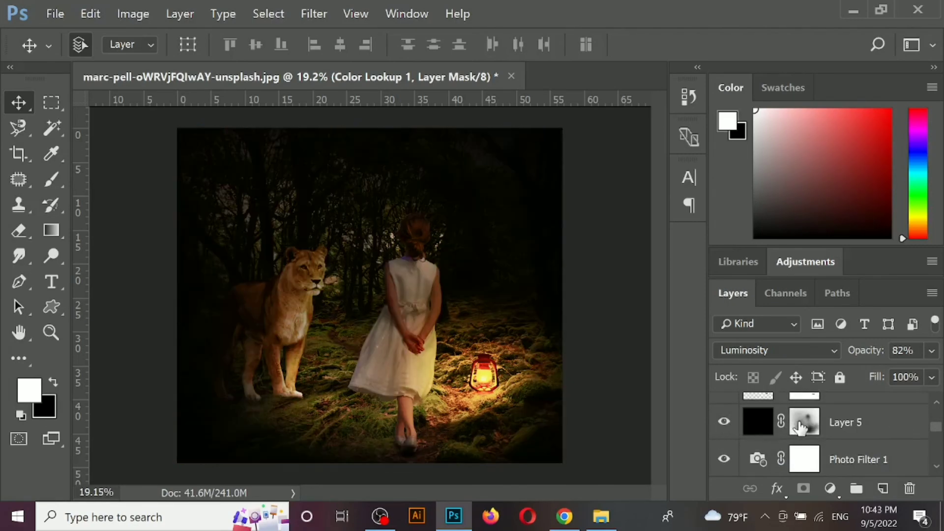
click(607, 346)
scroll(598, 348, down, 3)
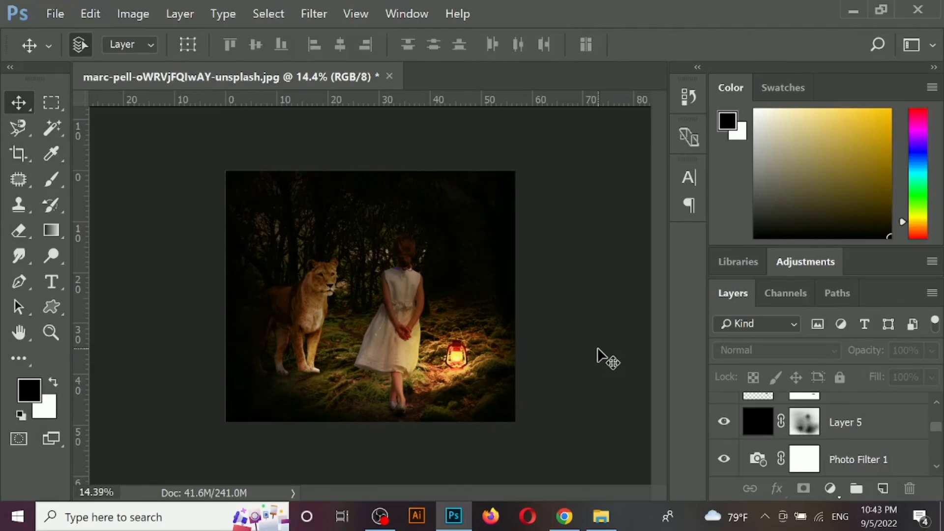
scroll(597, 347, up, 1)
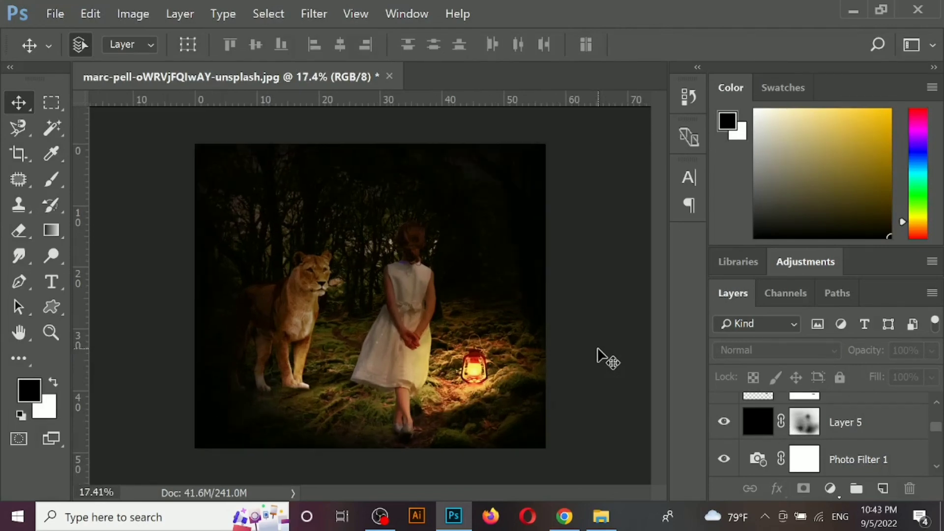